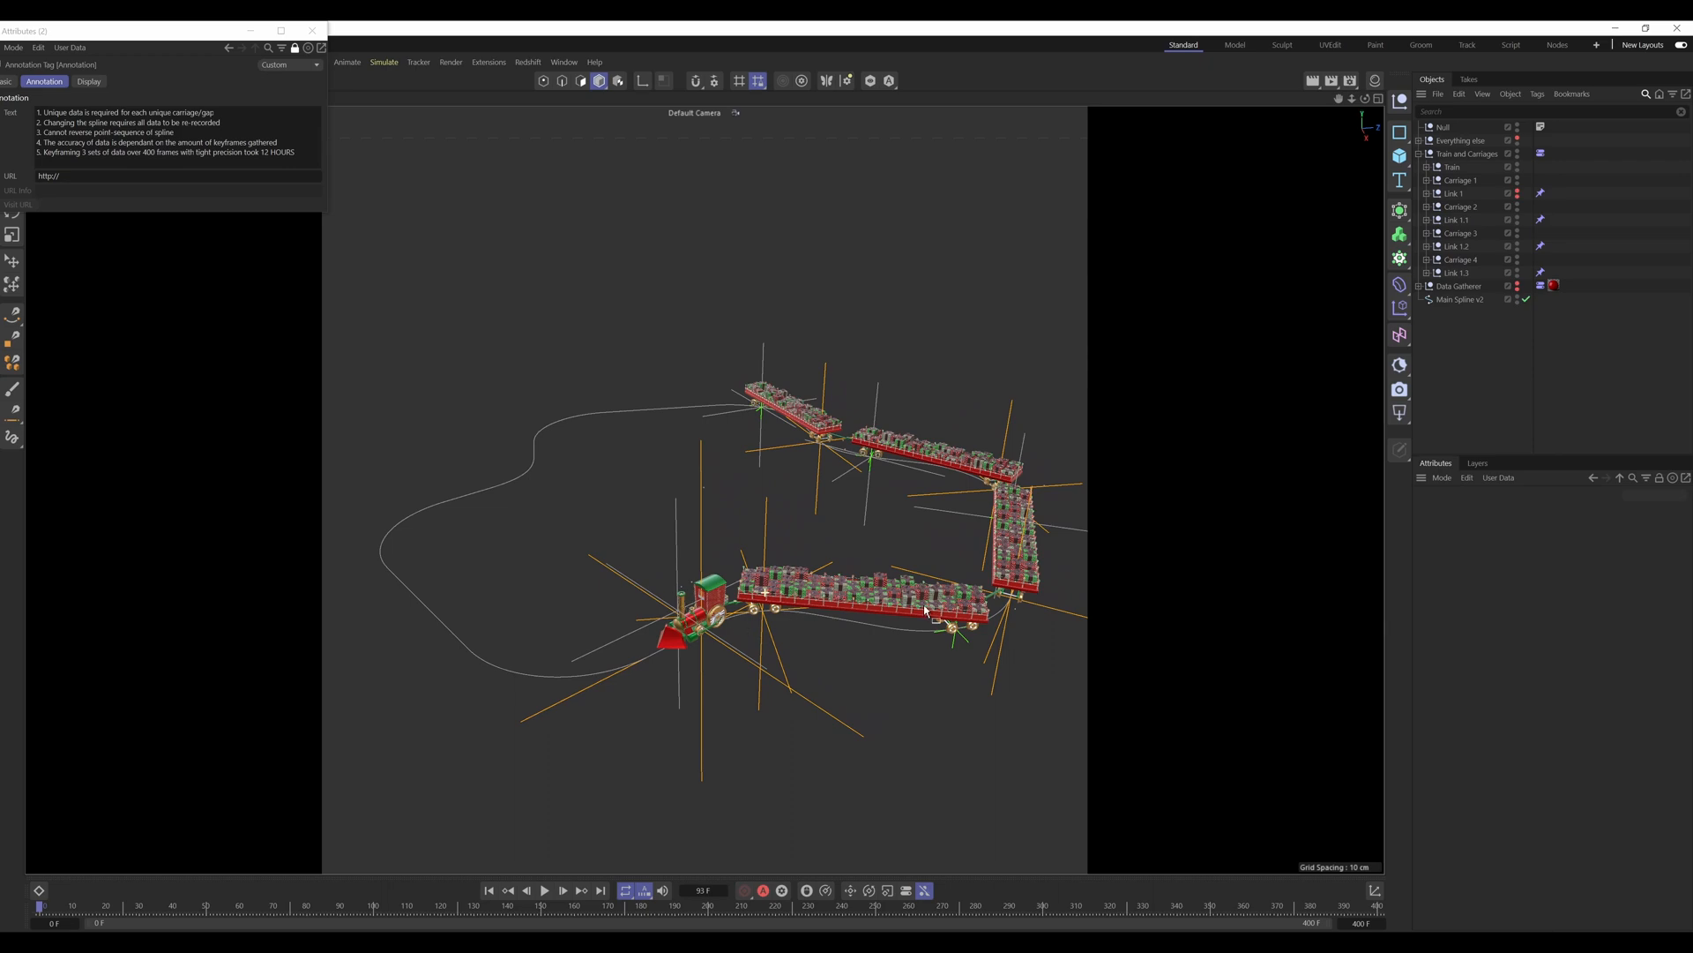
Step: Examine the candy-cane train along its spline from several angles, closing in on the wheels and link under one carriage
alt+middle_drag(769, 601, 625, 591)
alt+right_drag(625, 590, 705, 549)
alt+drag(705, 549, 615, 609)
alt+right_drag(612, 615, 633, 617)
alt+middle_drag(634, 617, 694, 580)
alt+right_drag(685, 590, 697, 578)
alt+drag(695, 581, 626, 576)
alt+right_drag(626, 578, 468, 640)
alt+right_drag(882, 579, 928, 569)
alt+drag(873, 584, 852, 566)
alt+right_drag(852, 606, 949, 589)
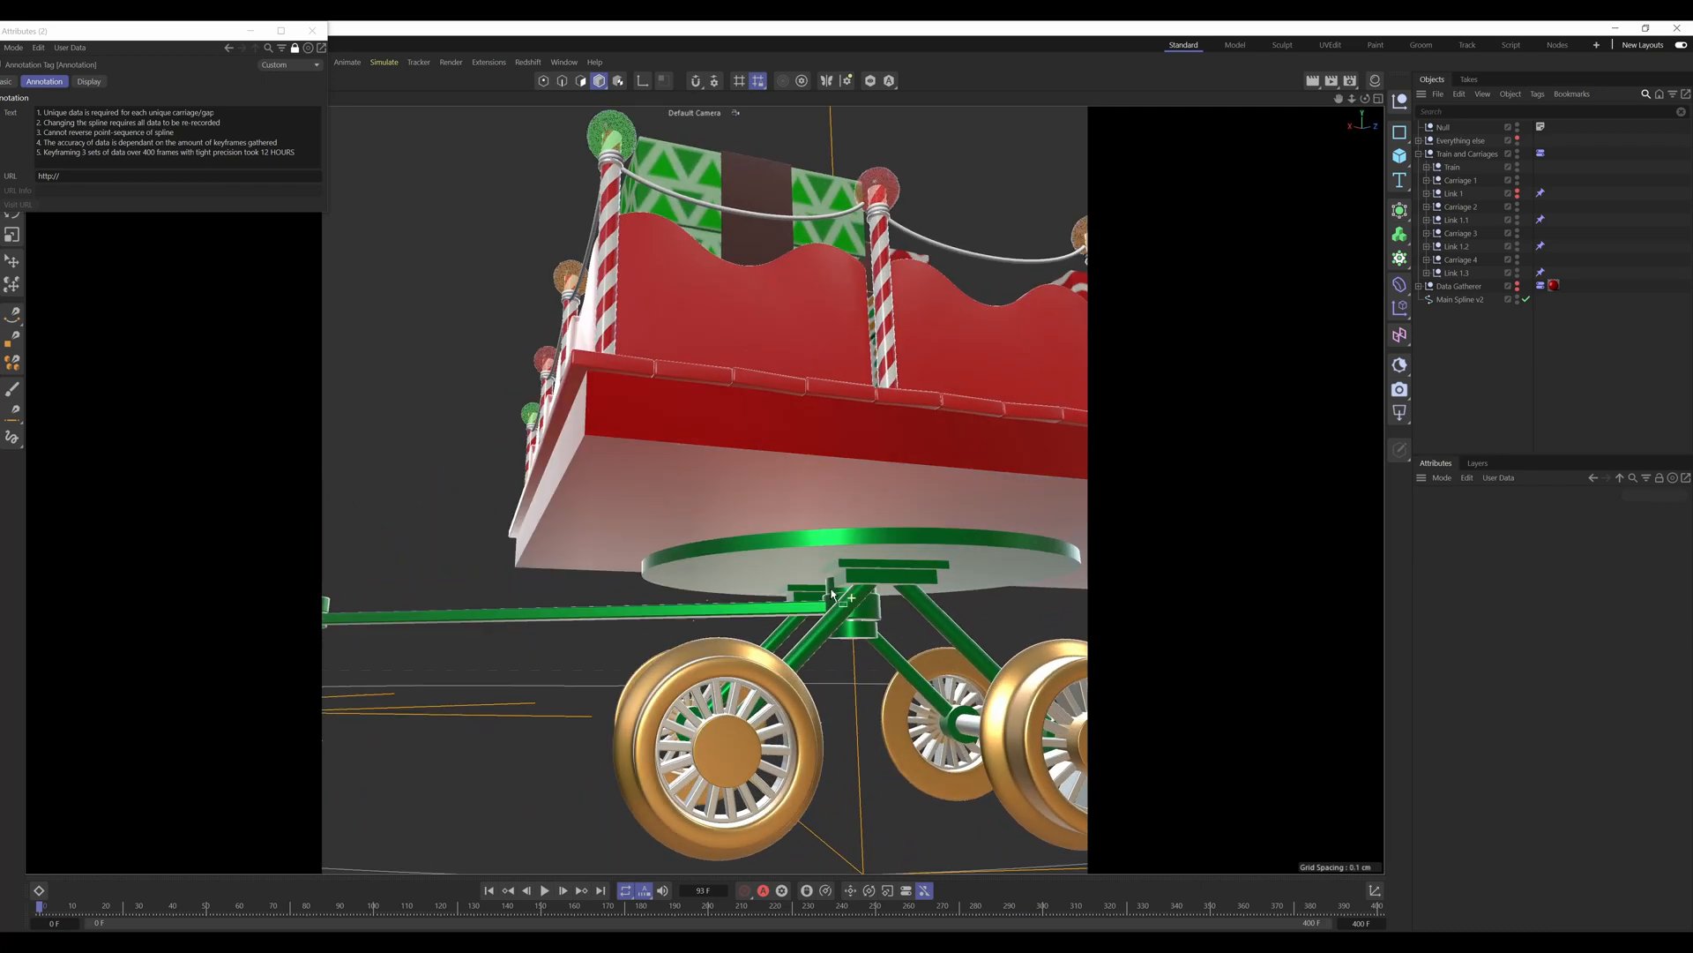
Step: Select the extruded pivot part of the Link 1.1 coupling and inspect how both of its ends attach beneath the carriages
alt+drag(869, 596, 814, 587)
click(885, 611)
scroll(899, 618, up, 5)
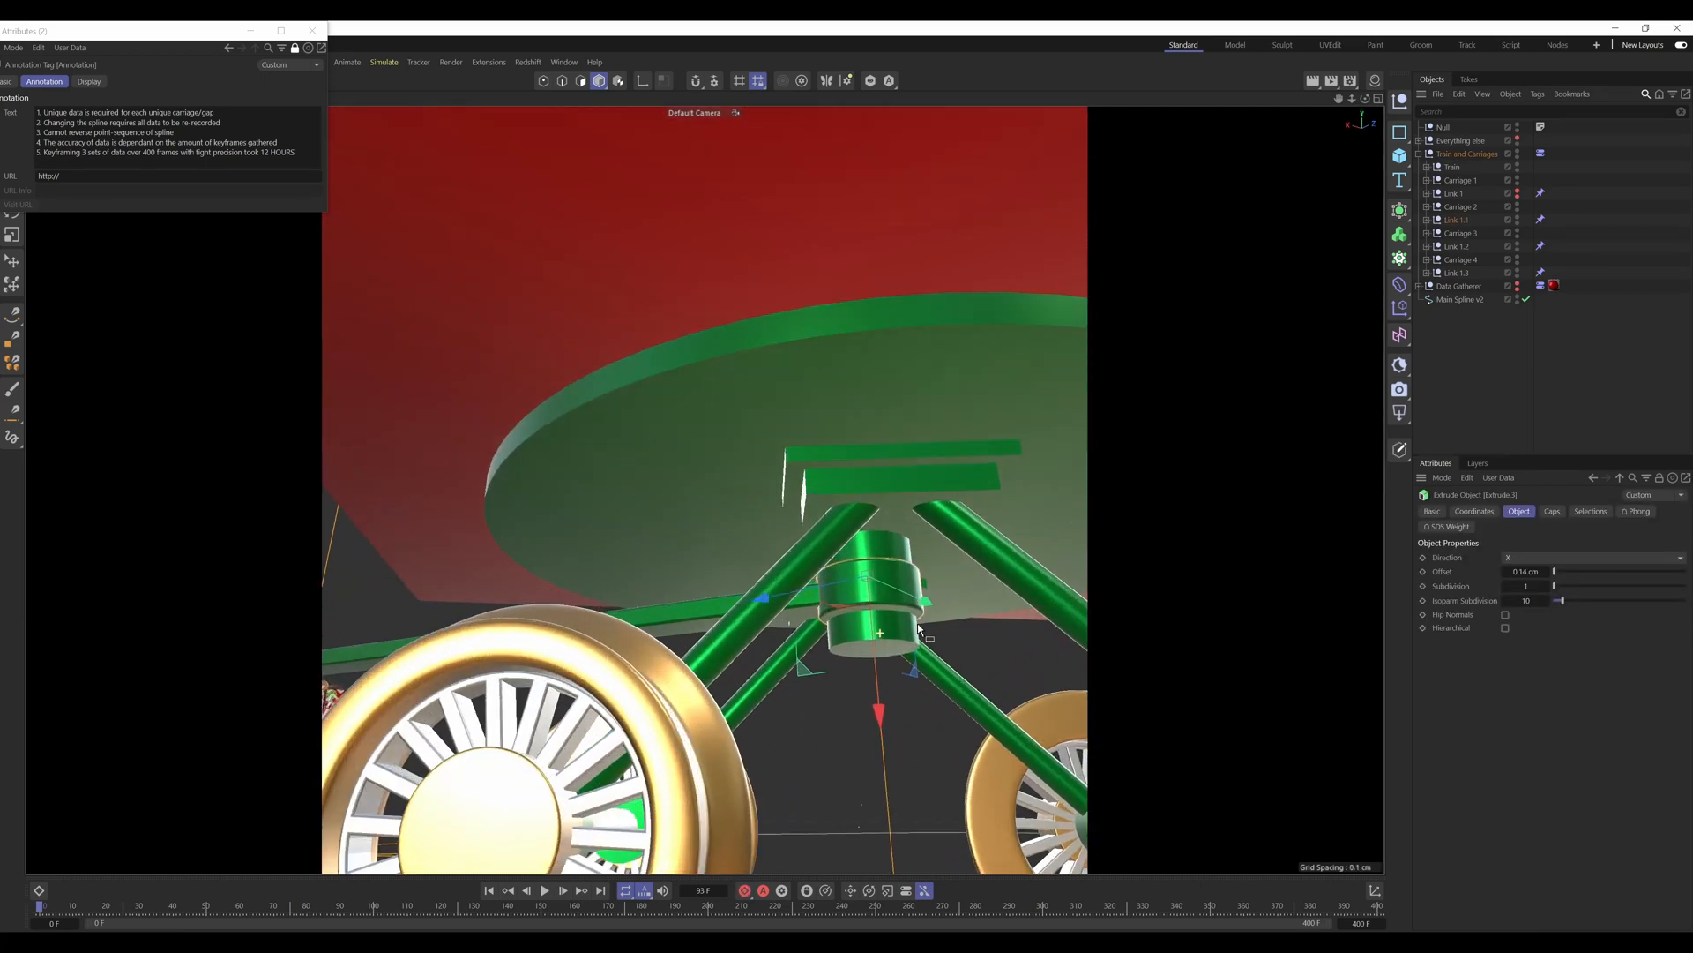
scroll(888, 605, down, 10)
alt+drag(888, 605, 838, 599)
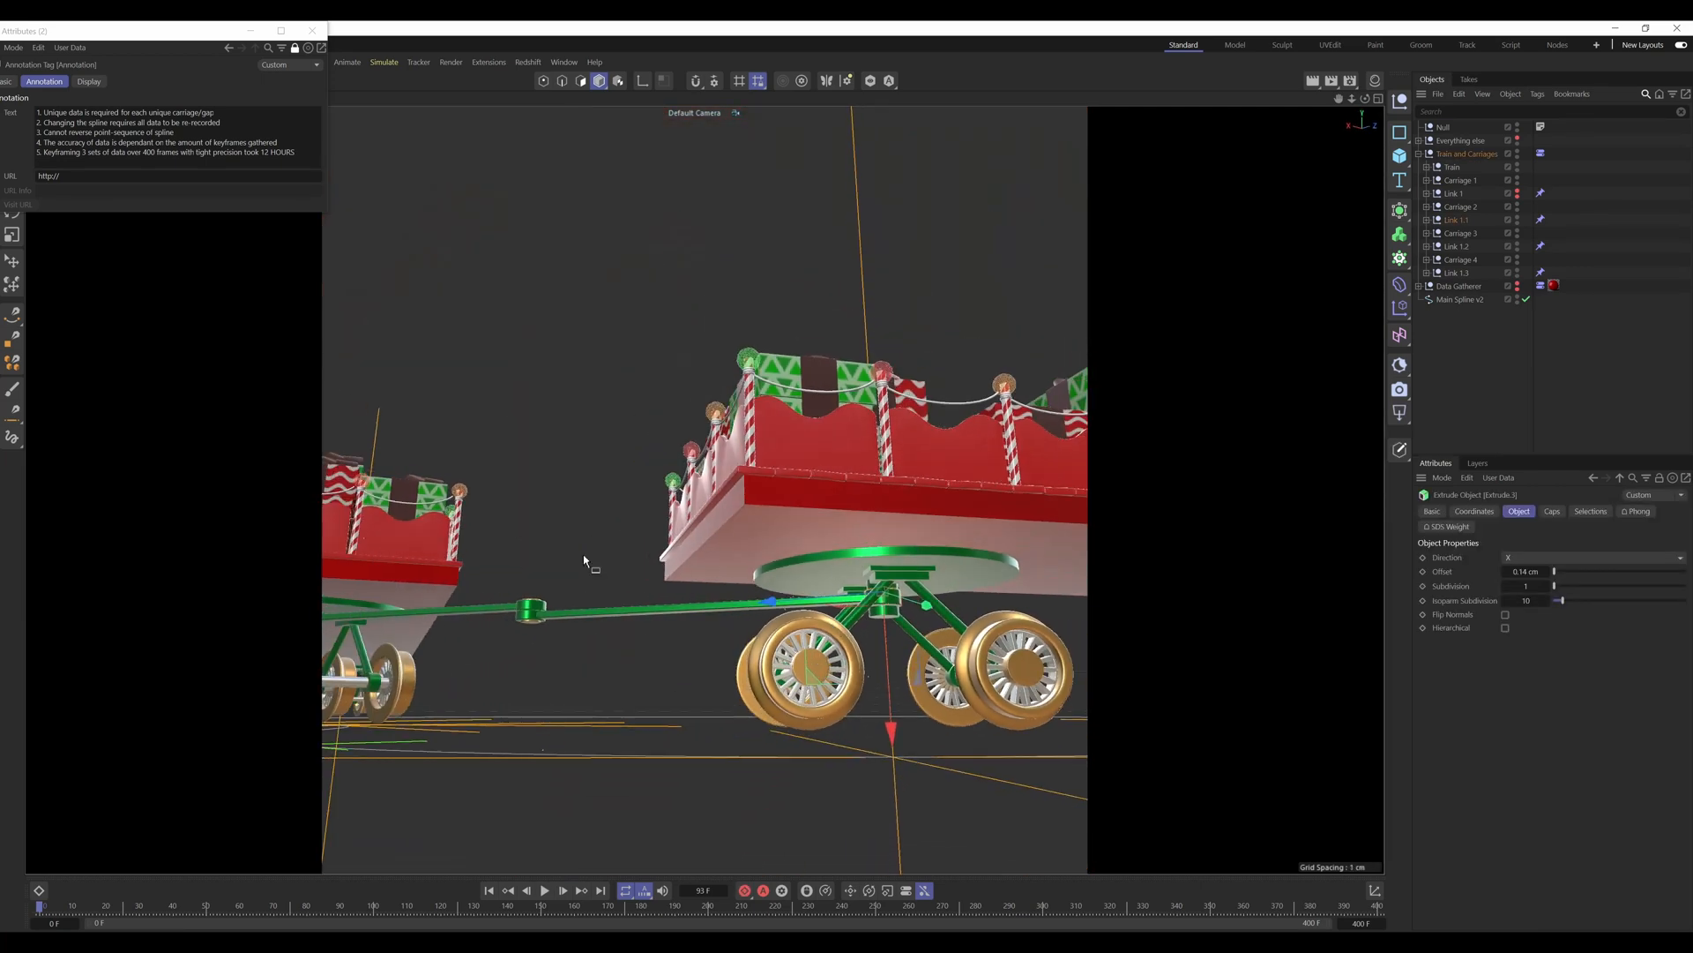
alt+middle_drag(584, 554, 754, 582)
scroll(758, 600, up, 10)
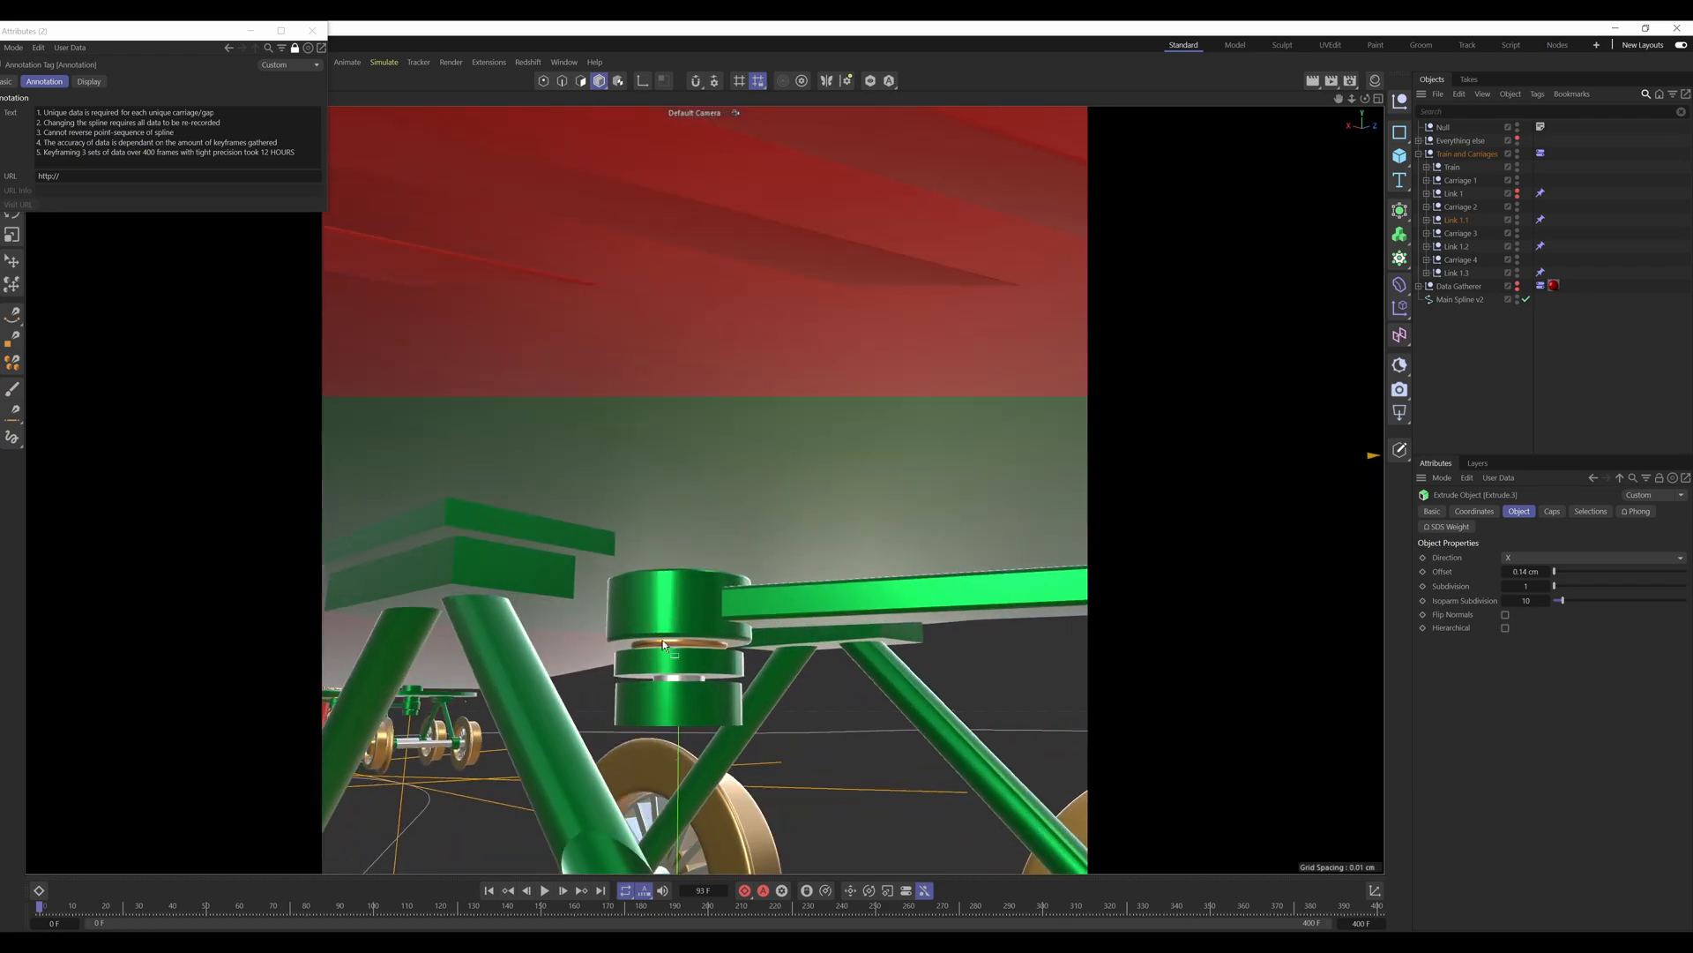
scroll(776, 626, down, 10)
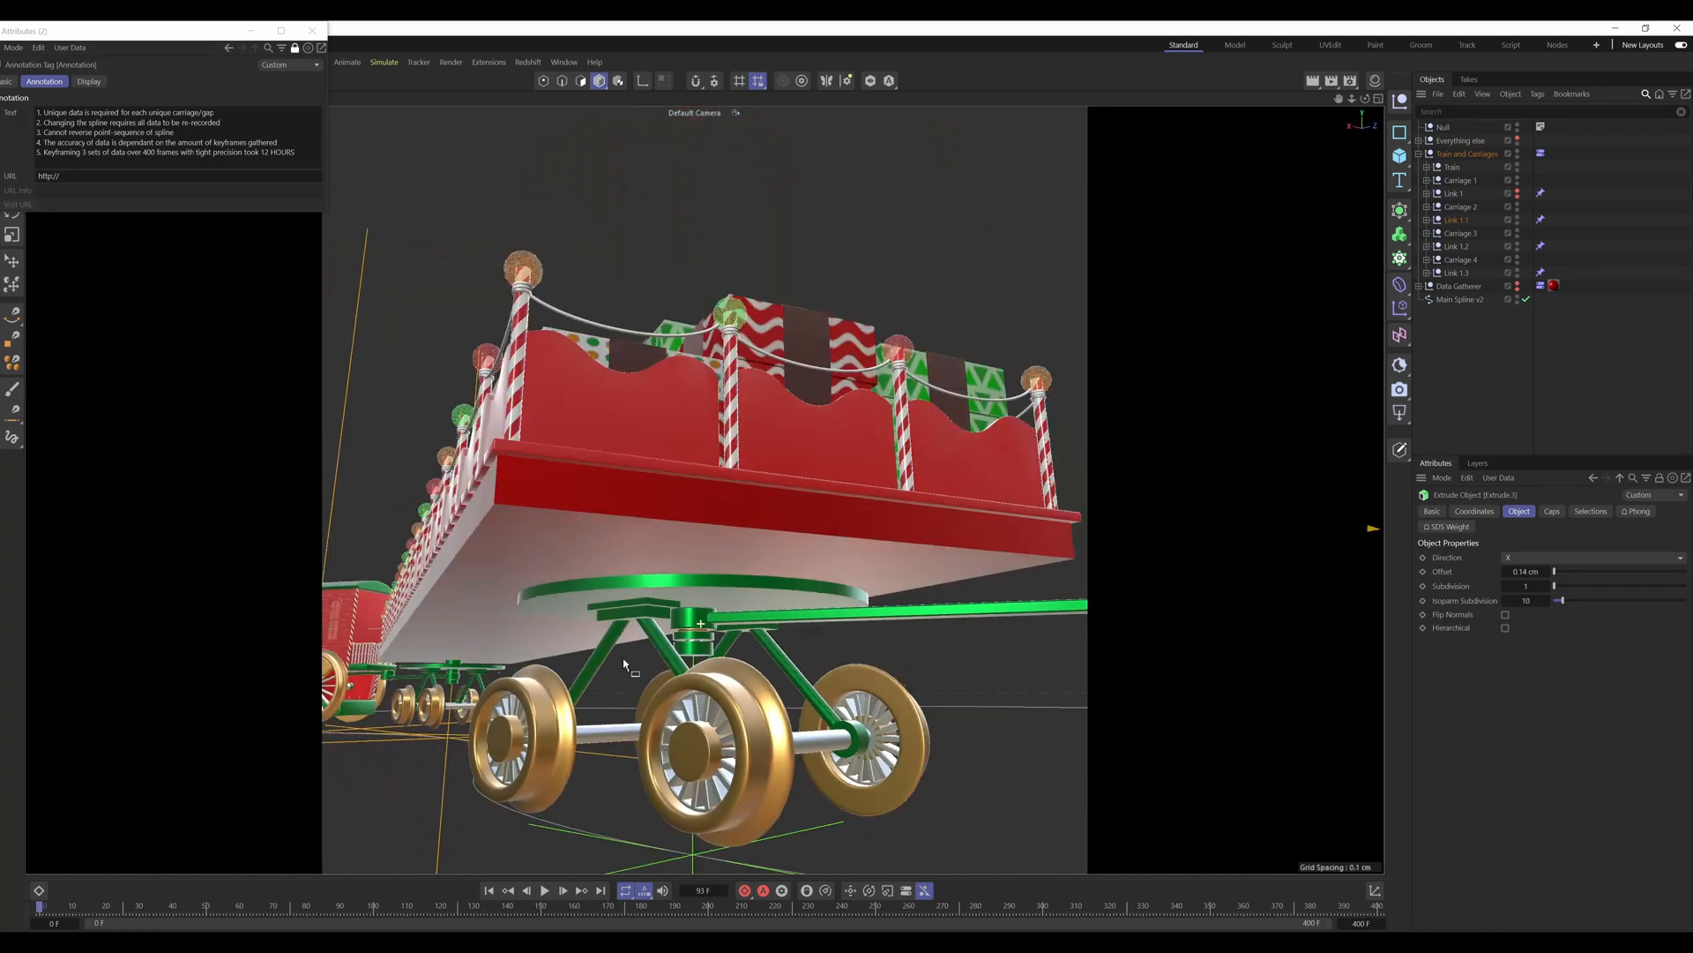
alt+middle_drag(1019, 567, 645, 592)
alt+drag(857, 551, 820, 624)
alt+drag(1053, 436, 415, 363)
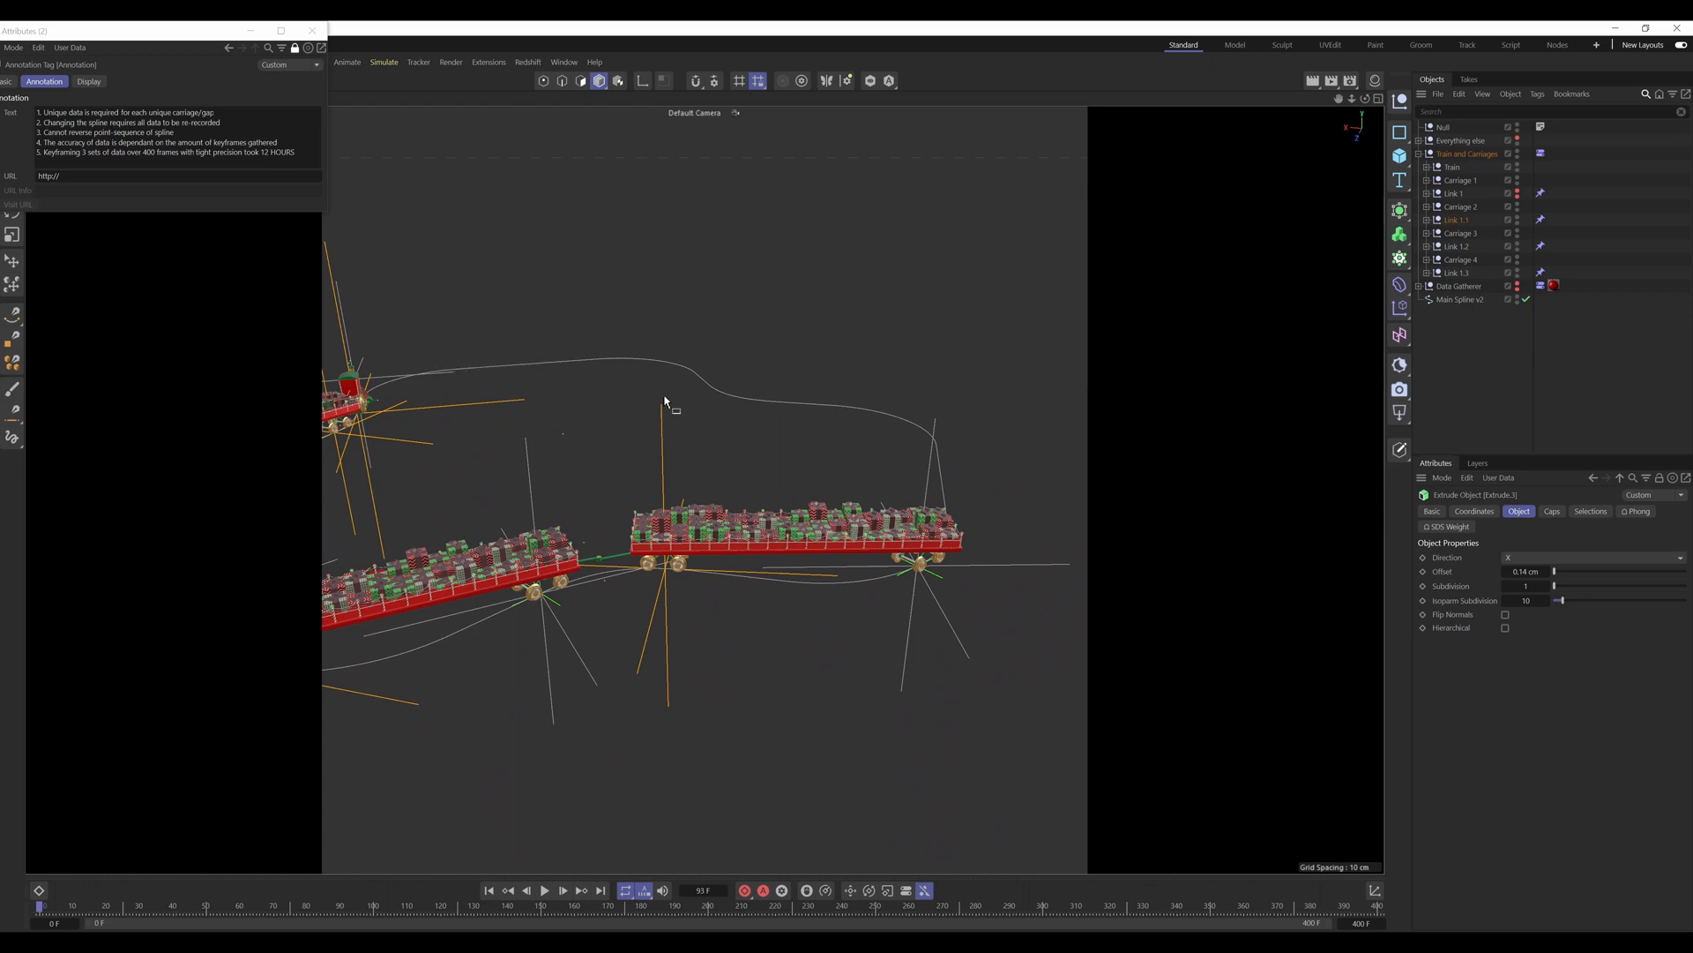
Step: Inspect the coupling leading to the rearmost carriage, from its wheel pivot to the gap between the two carriages
scroll(662, 556, up, 5)
alt+drag(717, 519, 637, 429)
scroll(742, 599, up, 5)
alt+drag(748, 599, 824, 587)
scroll(824, 587, down, 8)
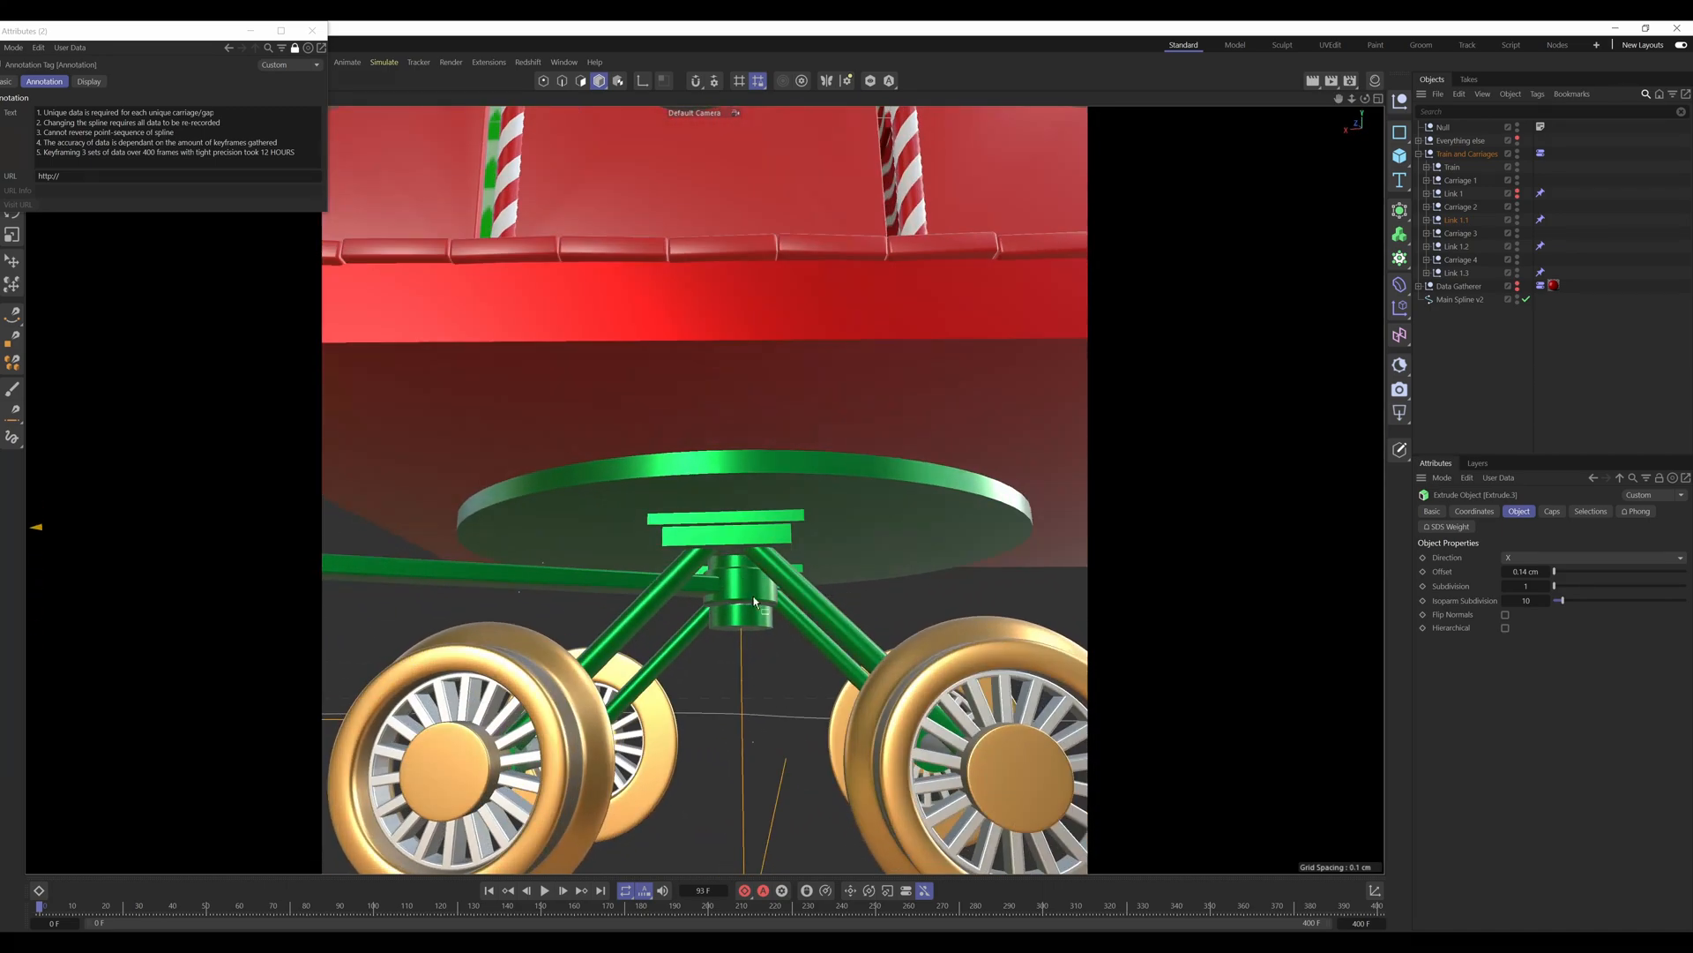
scroll(657, 616, down, 5)
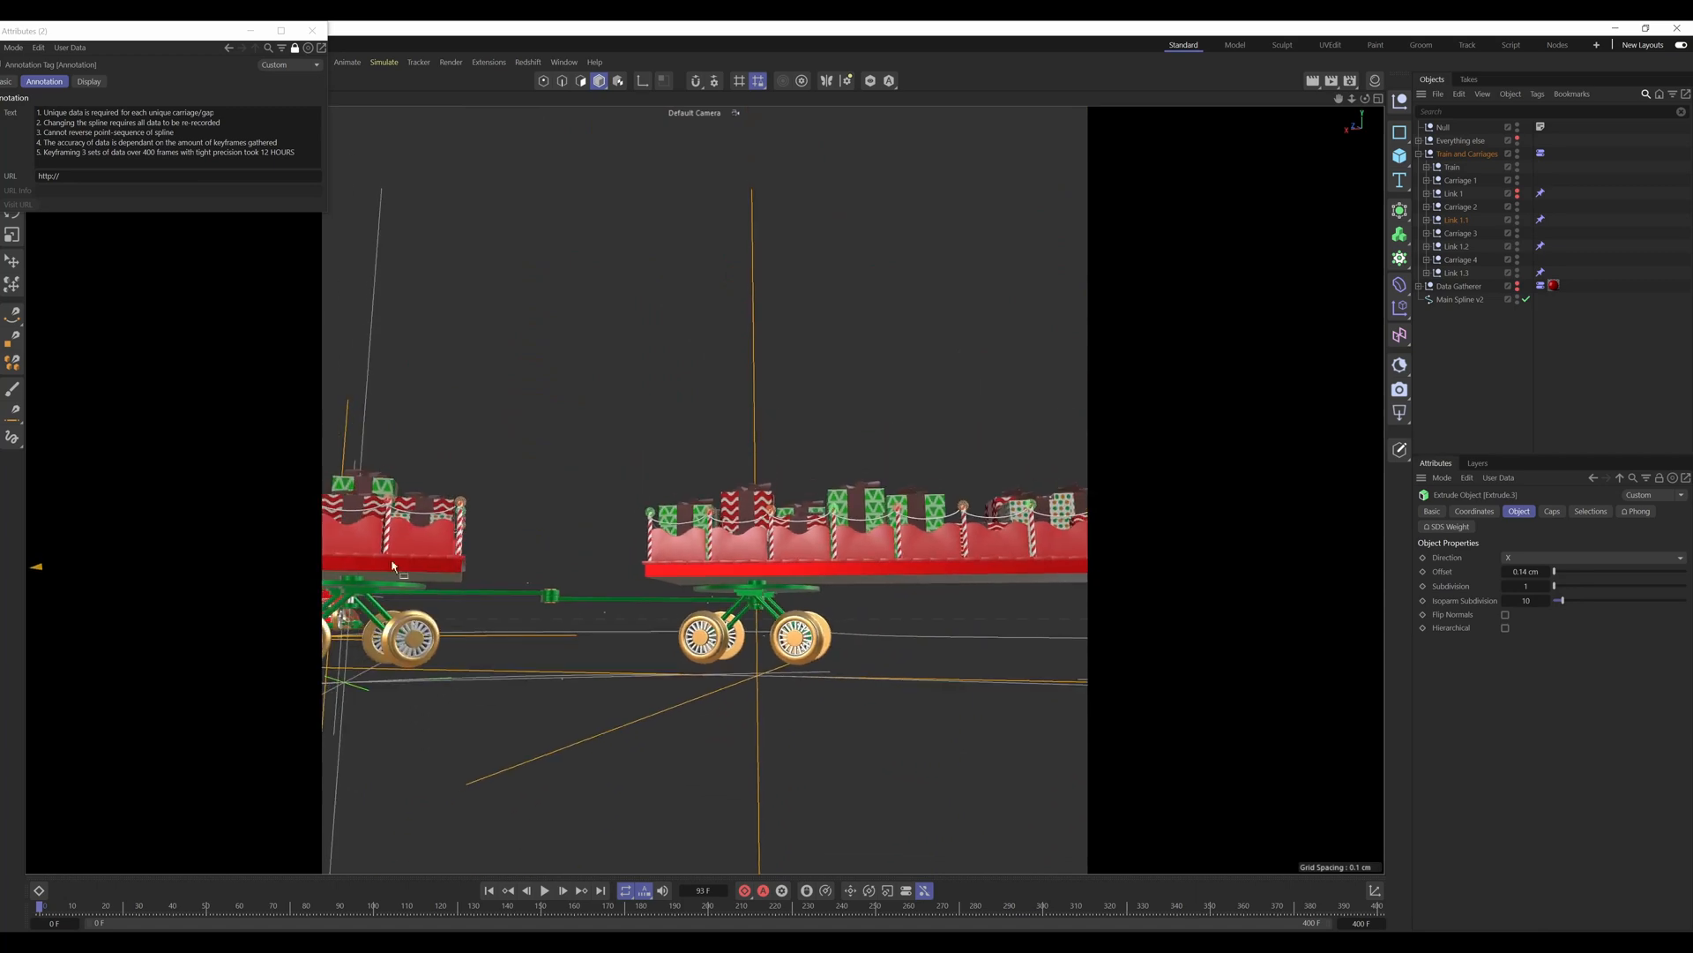
alt+middle_drag(392, 565, 595, 568)
alt+drag(595, 567, 507, 608)
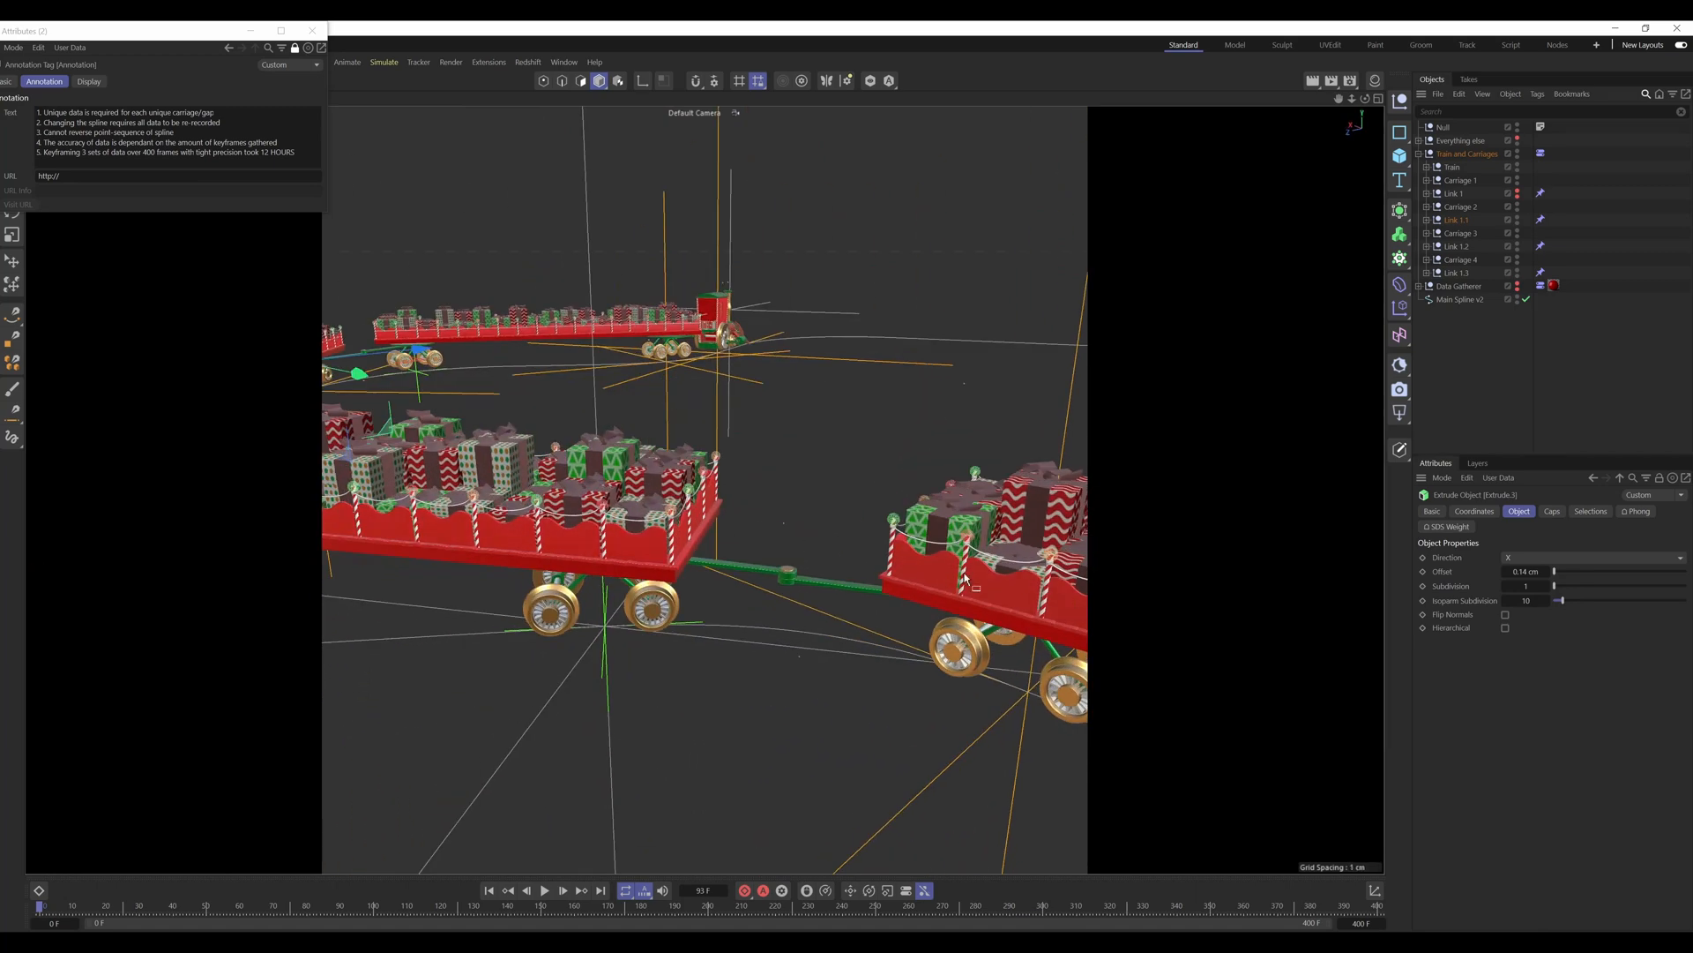
Step: Inspect the wheel pivot under the carriage ahead and select the Link 1.3 part attached there
scroll(603, 563, up, 3)
alt+drag(604, 564, 604, 512)
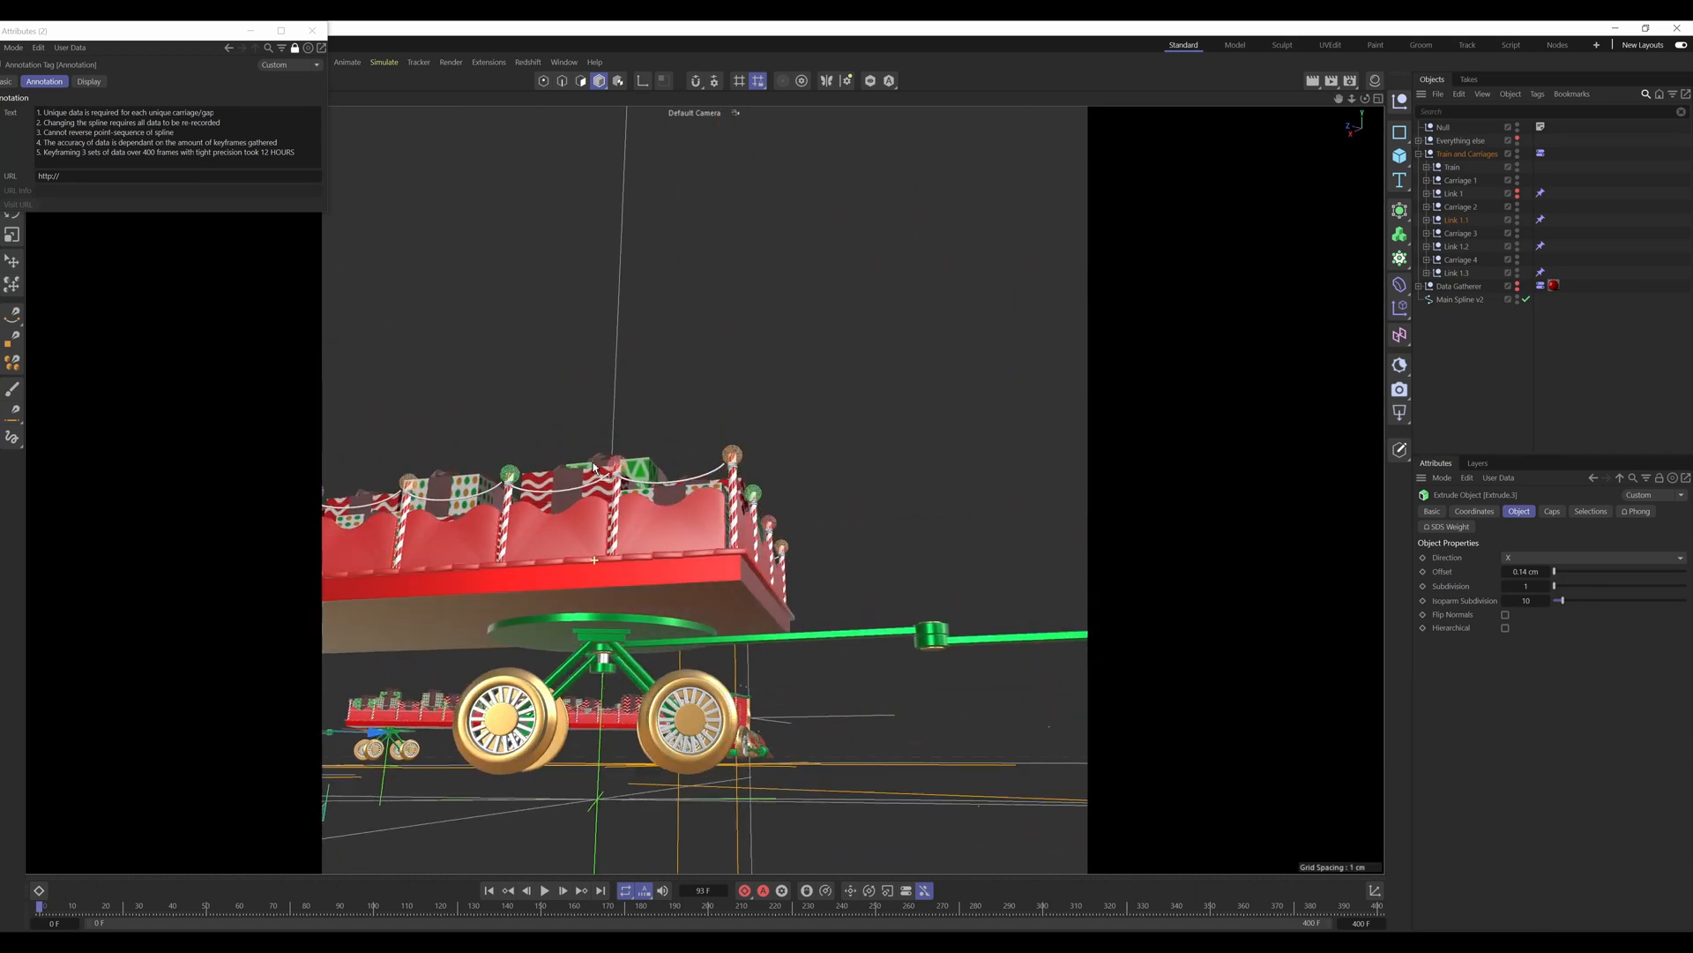
scroll(604, 633, up, 7)
alt+middle_drag(654, 611, 703, 484)
alt+drag(703, 485, 705, 472)
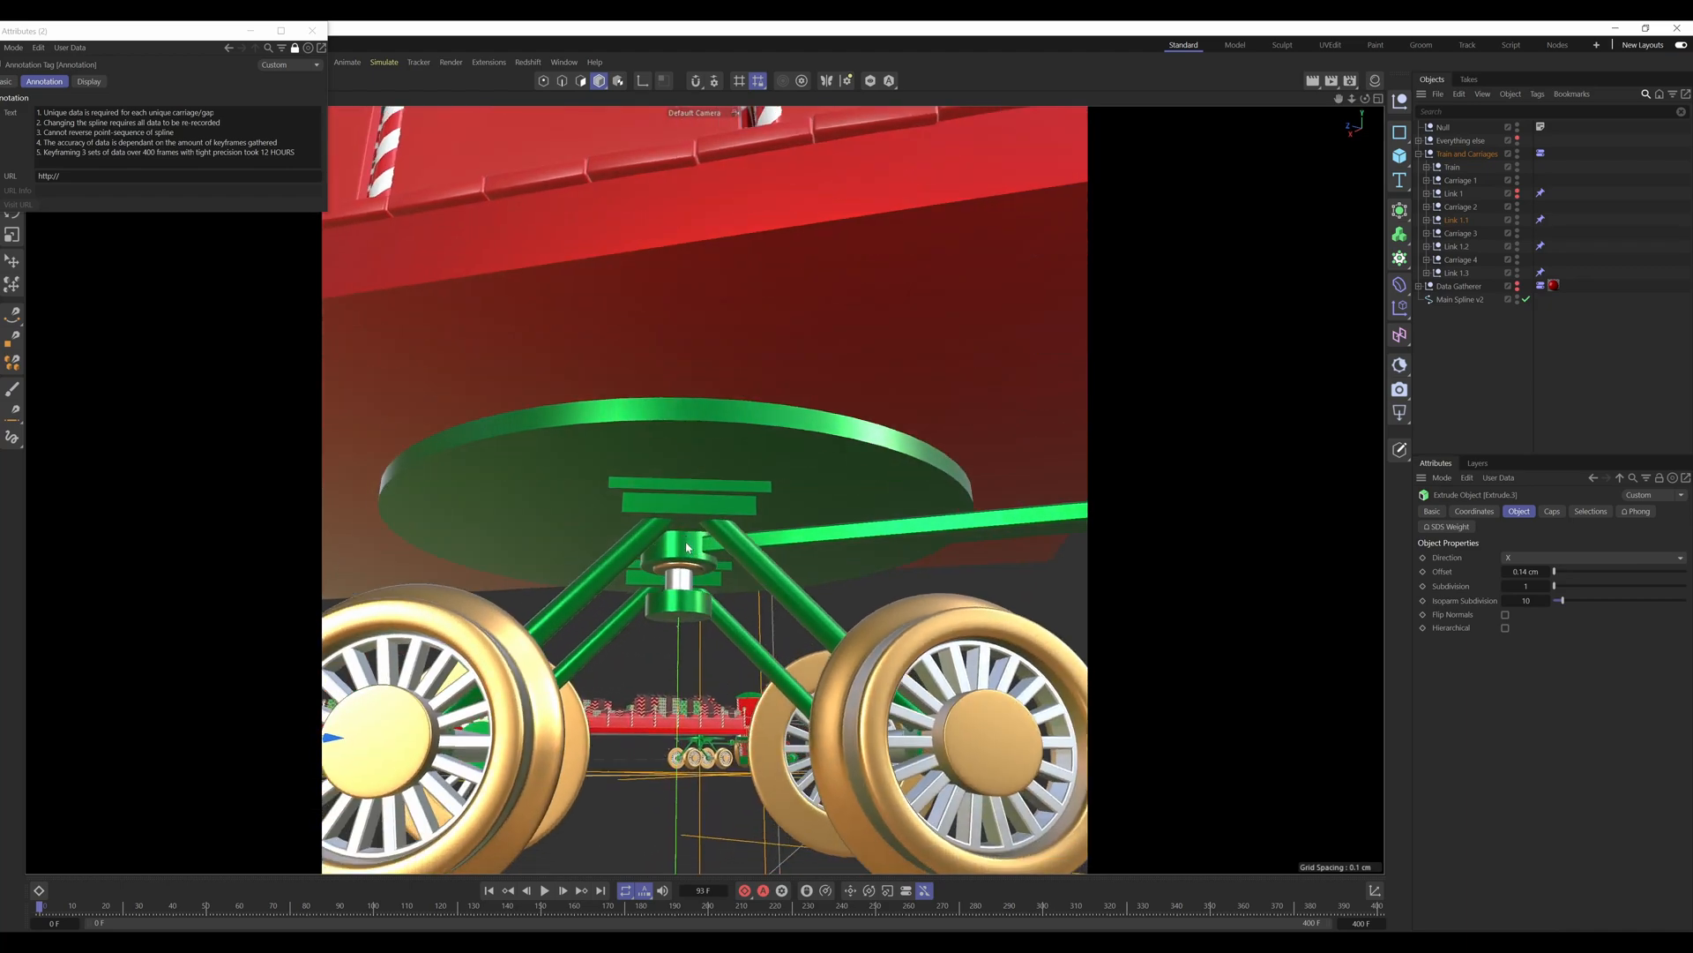
click(669, 584)
alt+drag(666, 591, 679, 691)
scroll(692, 561, down, 3)
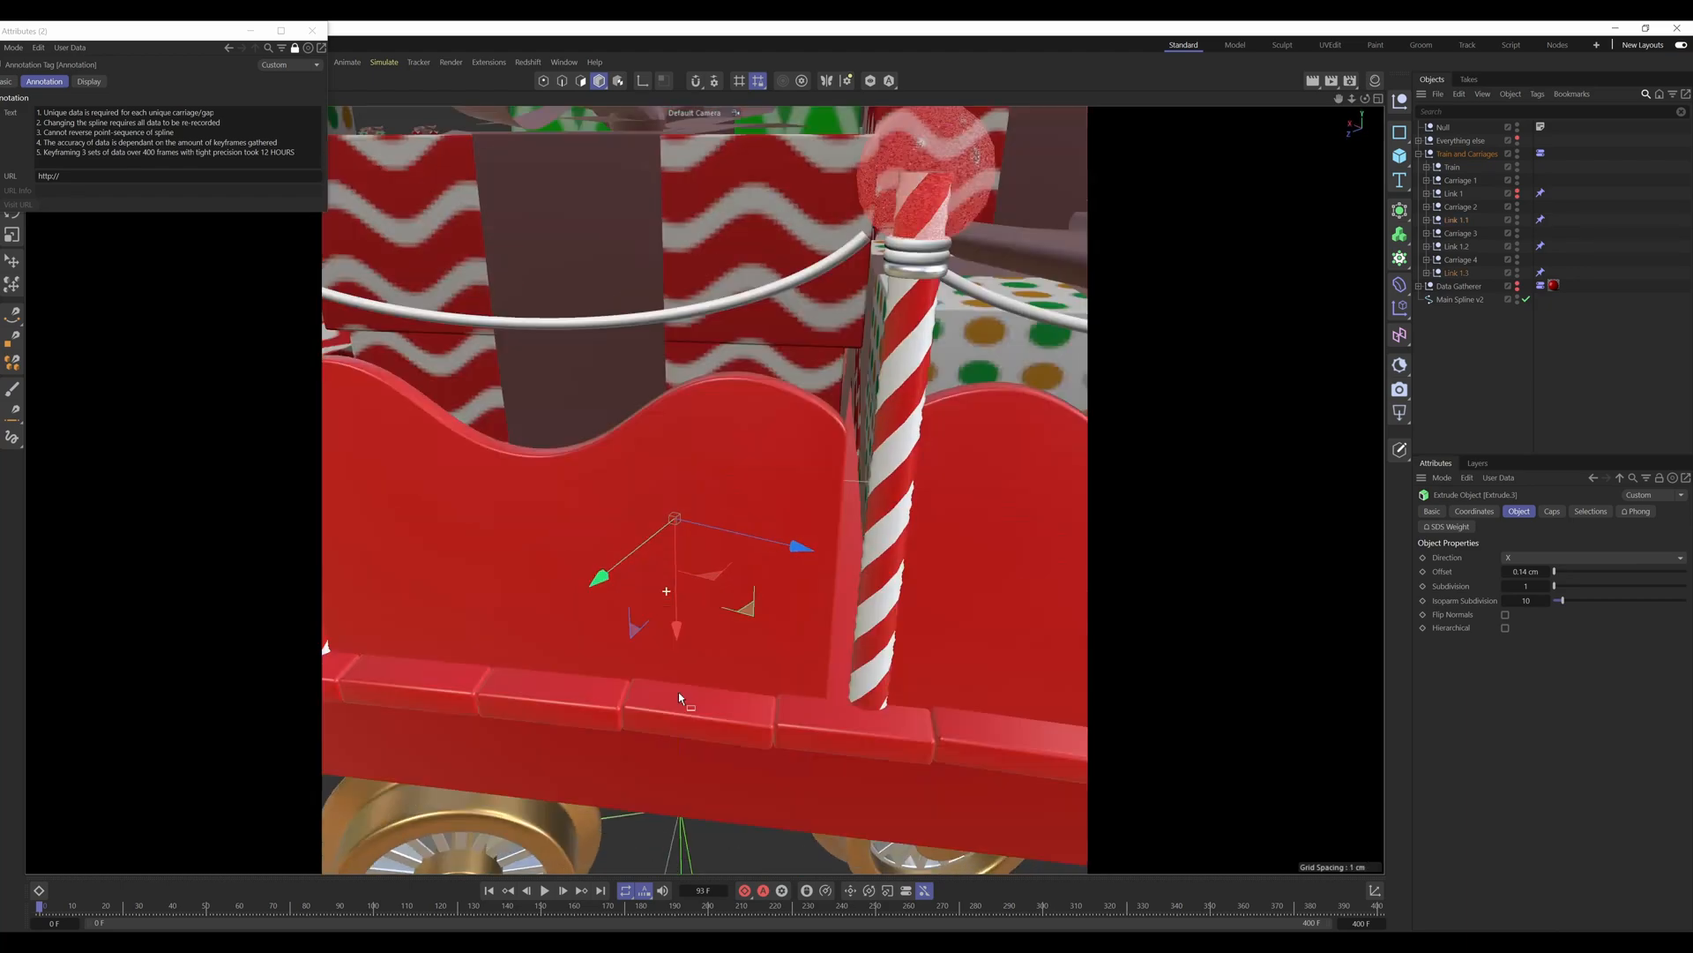
Step: Clear the selection and view the whole train on its spline from the engine's side
scroll(665, 670, down, 12)
alt+right_drag(547, 701, 564, 697)
click(1493, 420)
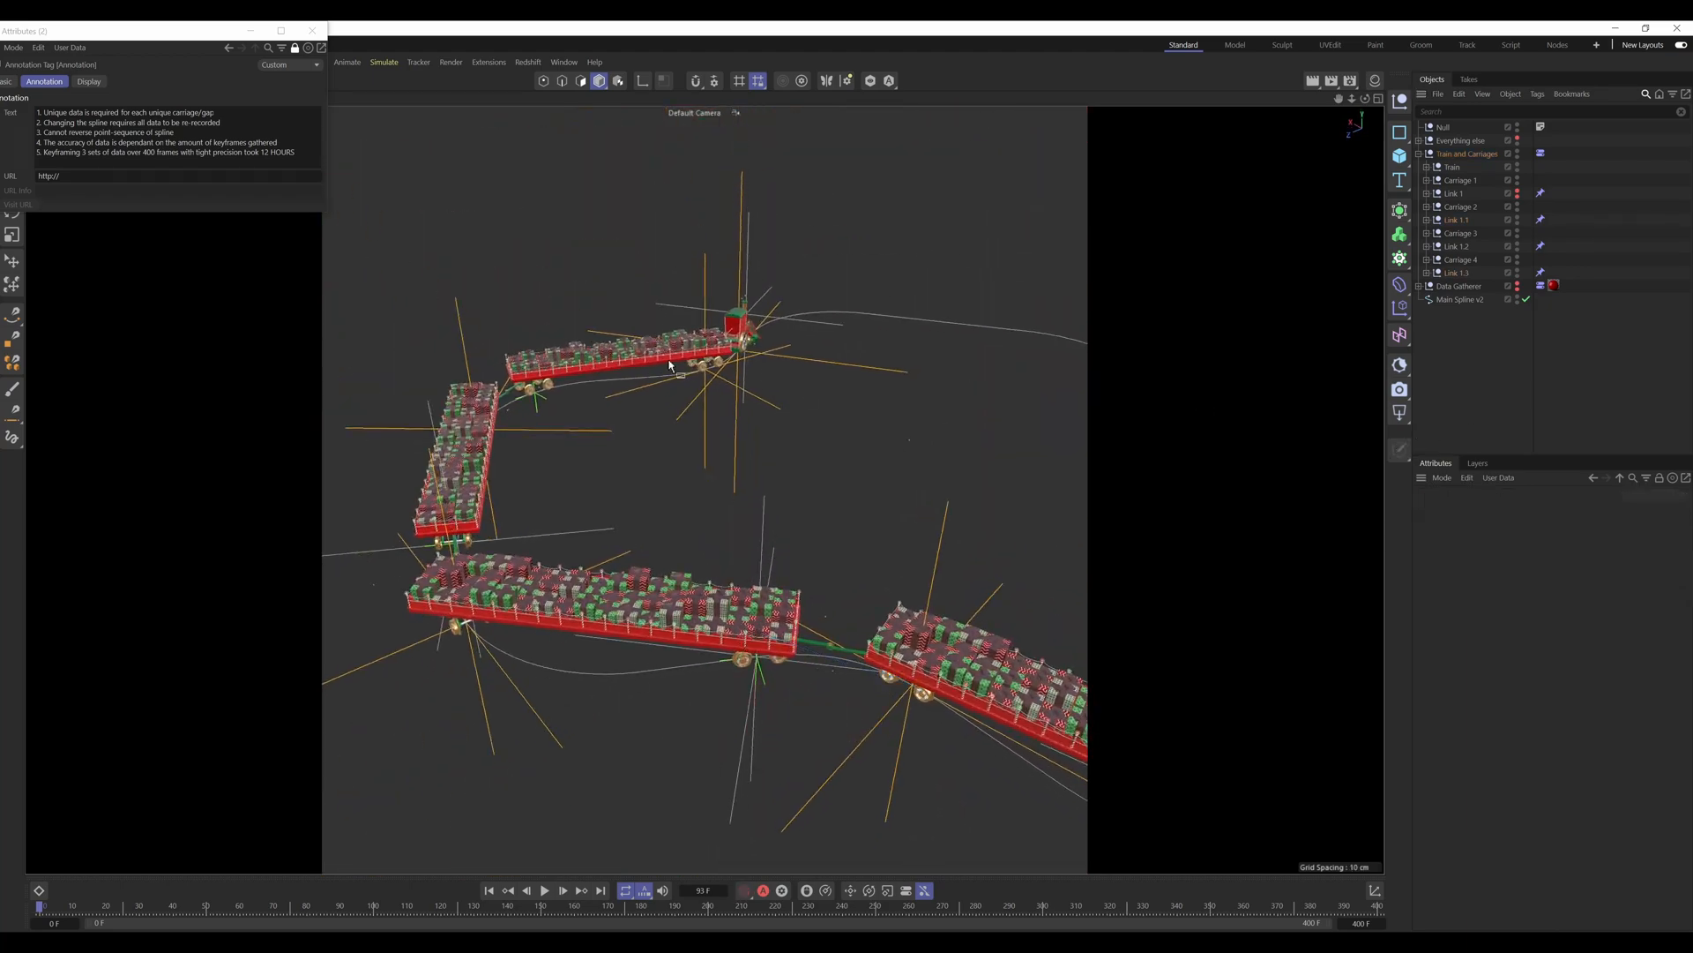
alt+middle_drag(673, 366, 685, 501)
alt+drag(709, 438, 644, 542)
scroll(657, 566, up, 3)
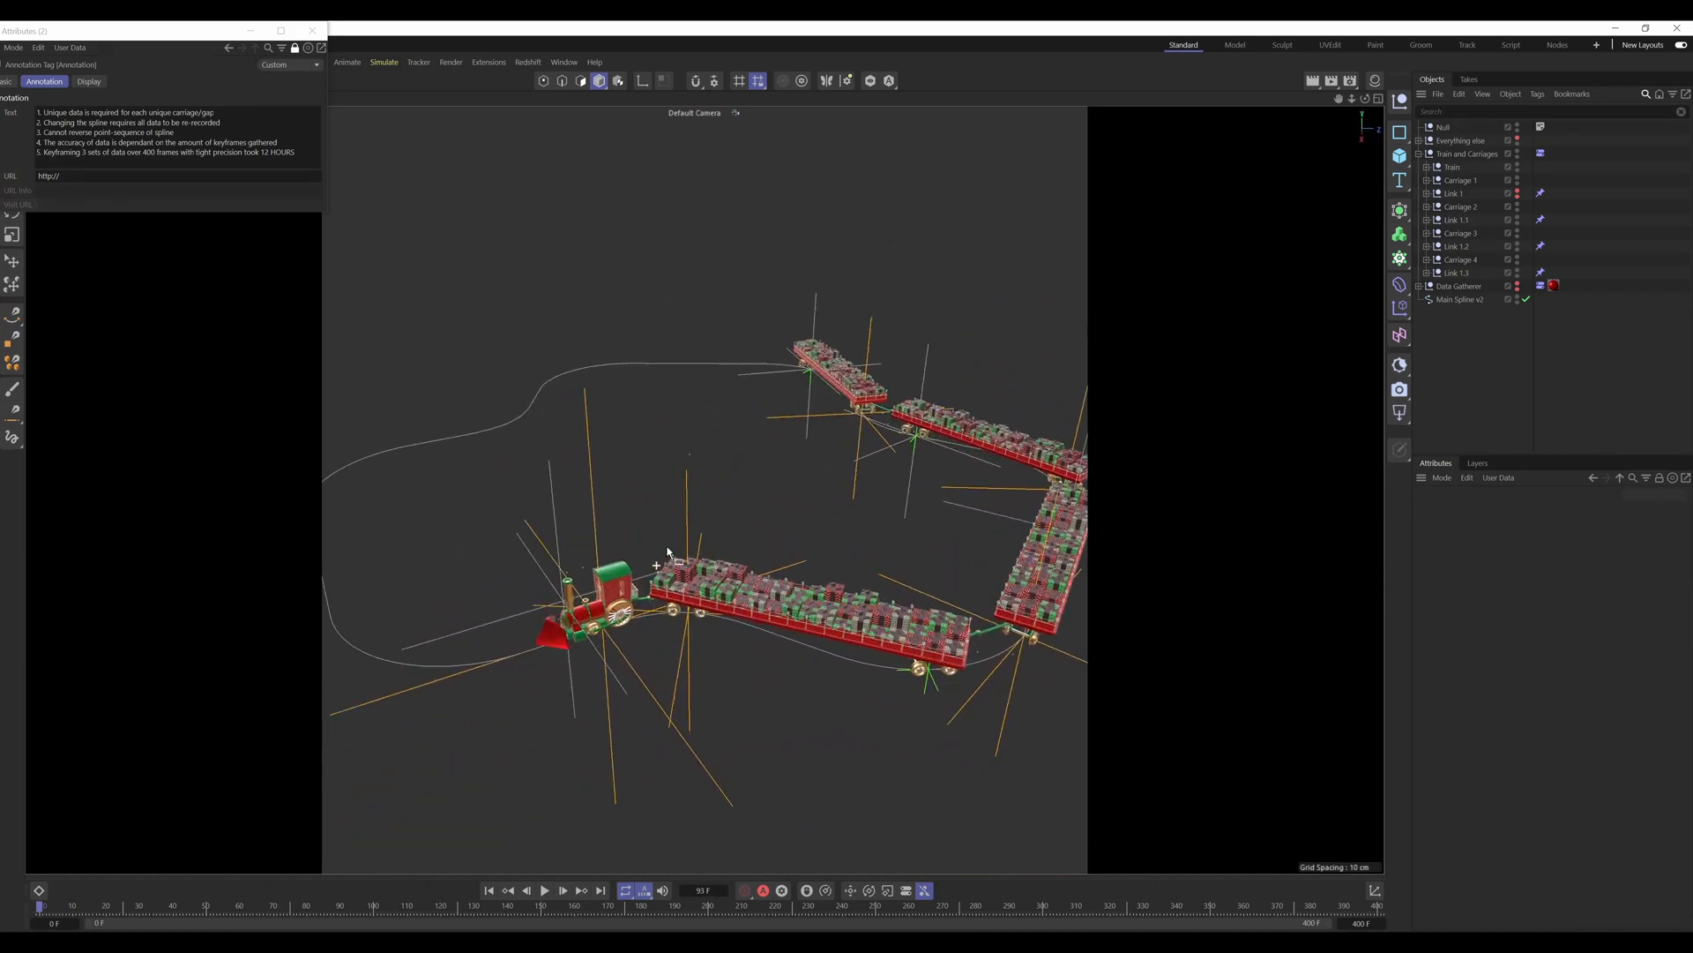
scroll(654, 555, down, 2)
scroll(640, 578, down, 1)
scroll(641, 583, down, 1)
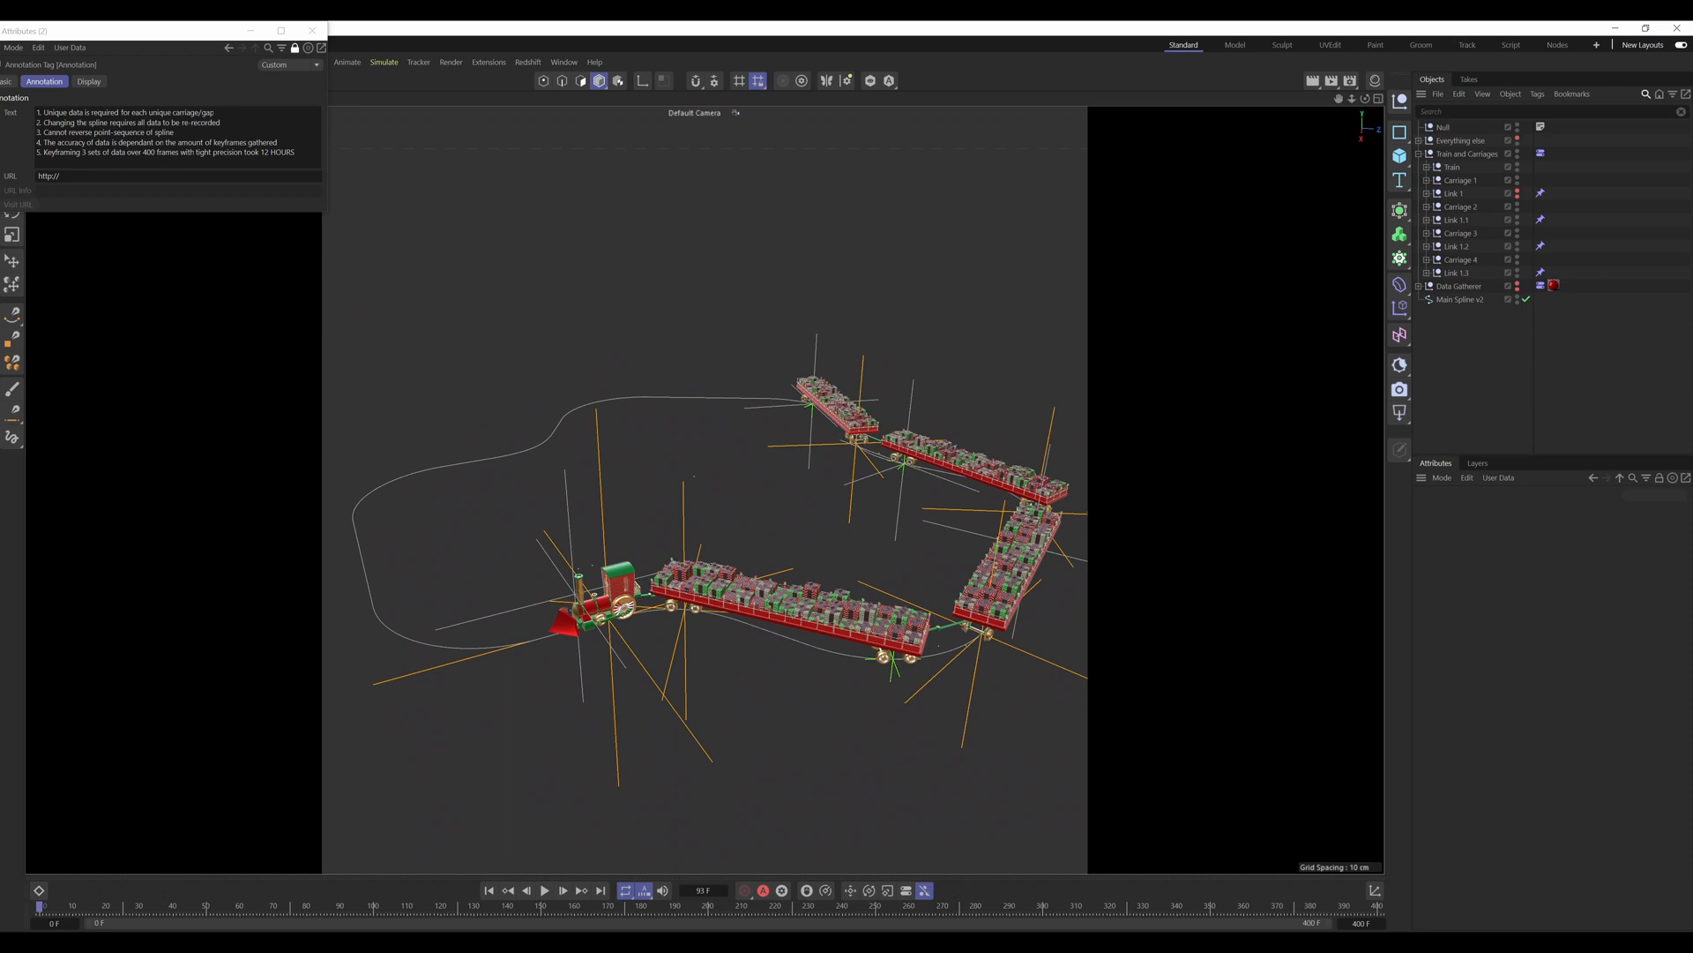
Step: Highlight the annotation's first note, on unique data per carriage and gap, and look over the gaps between the carriages
drag(214, 113, 37, 113)
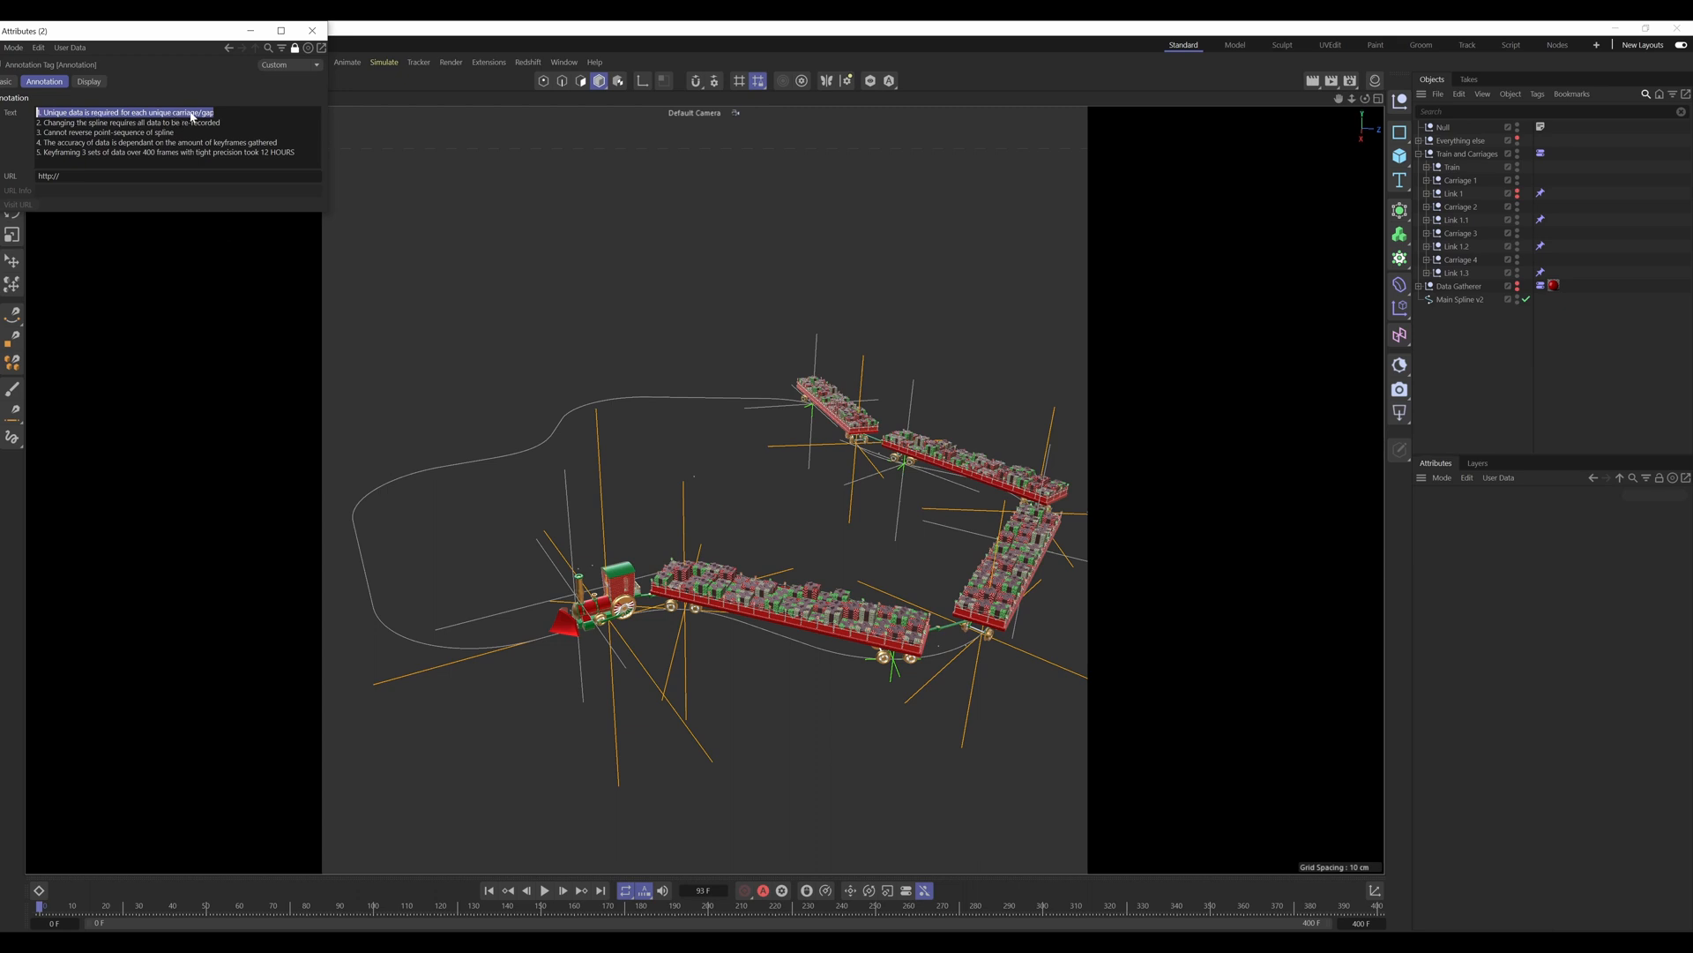
click(1528, 450)
alt+middle_drag(914, 638, 695, 641)
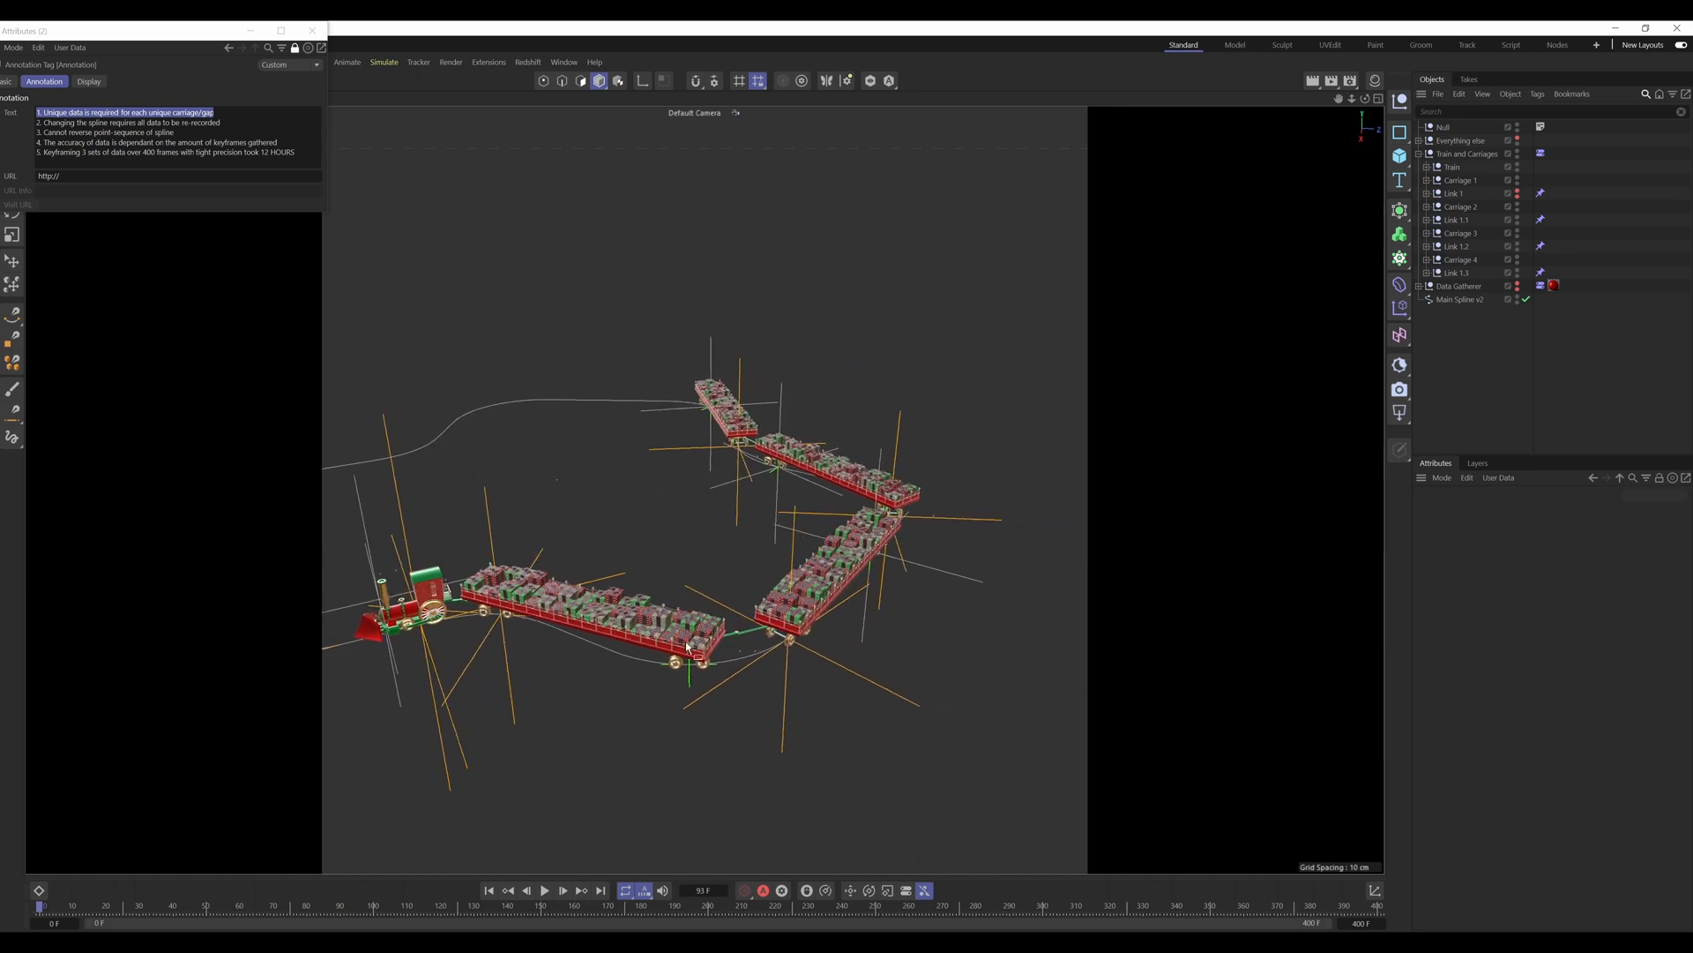
alt+drag(688, 644, 694, 642)
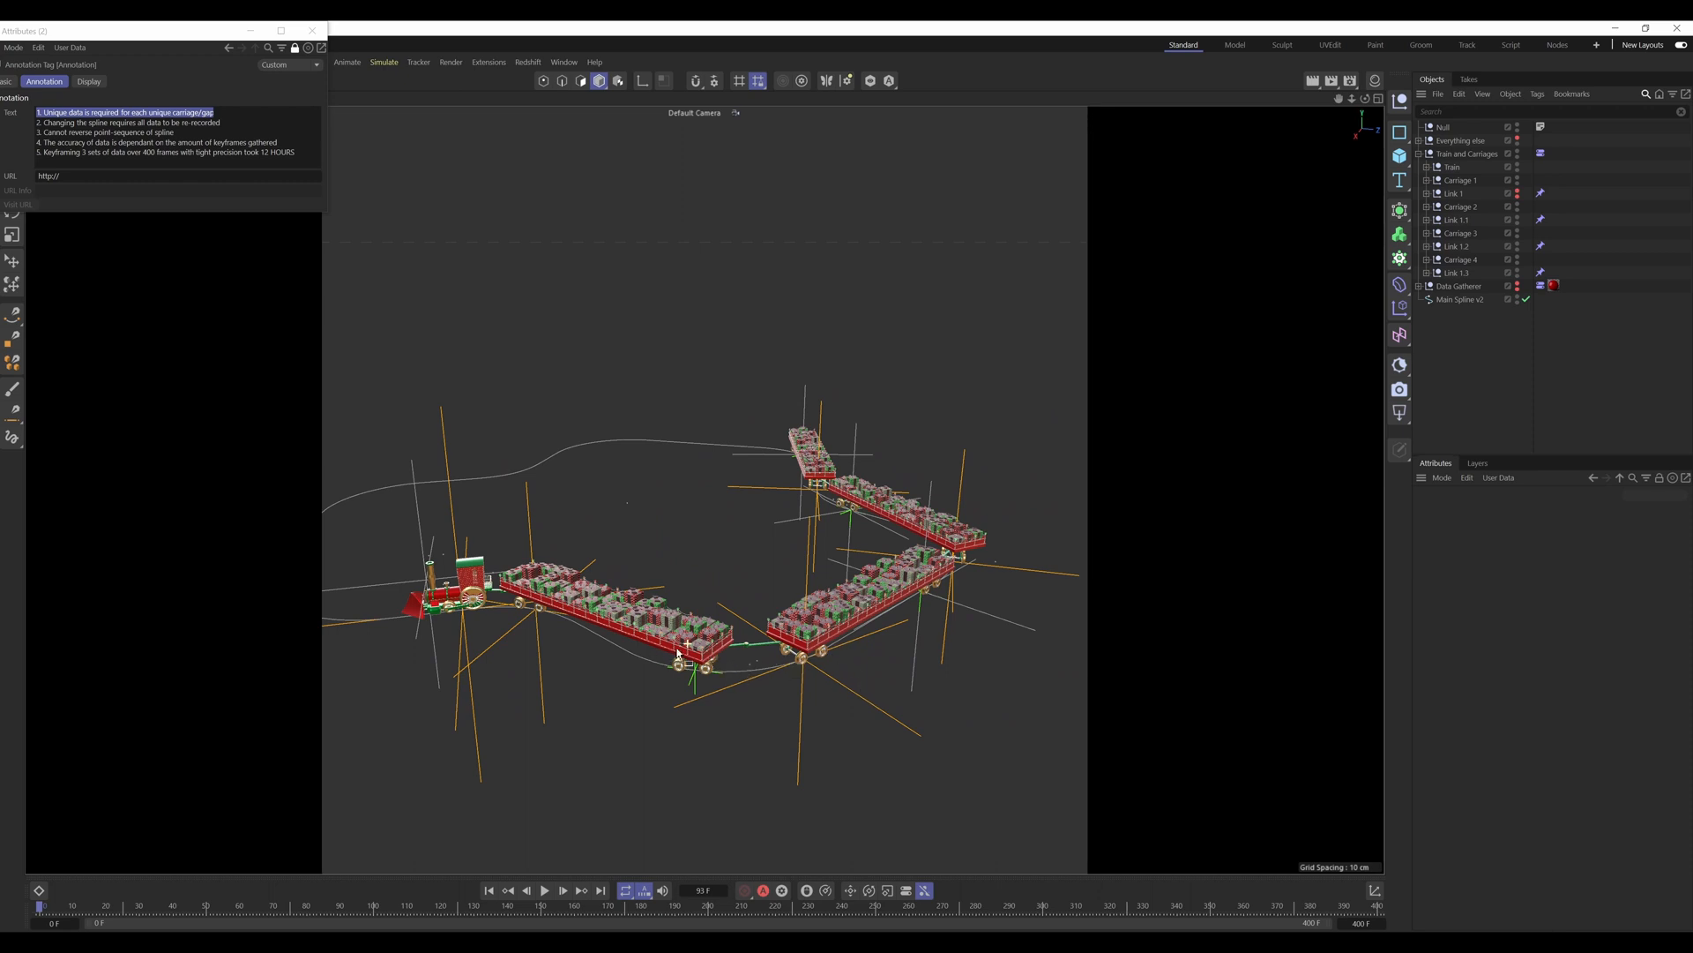
alt+drag(678, 648, 640, 620)
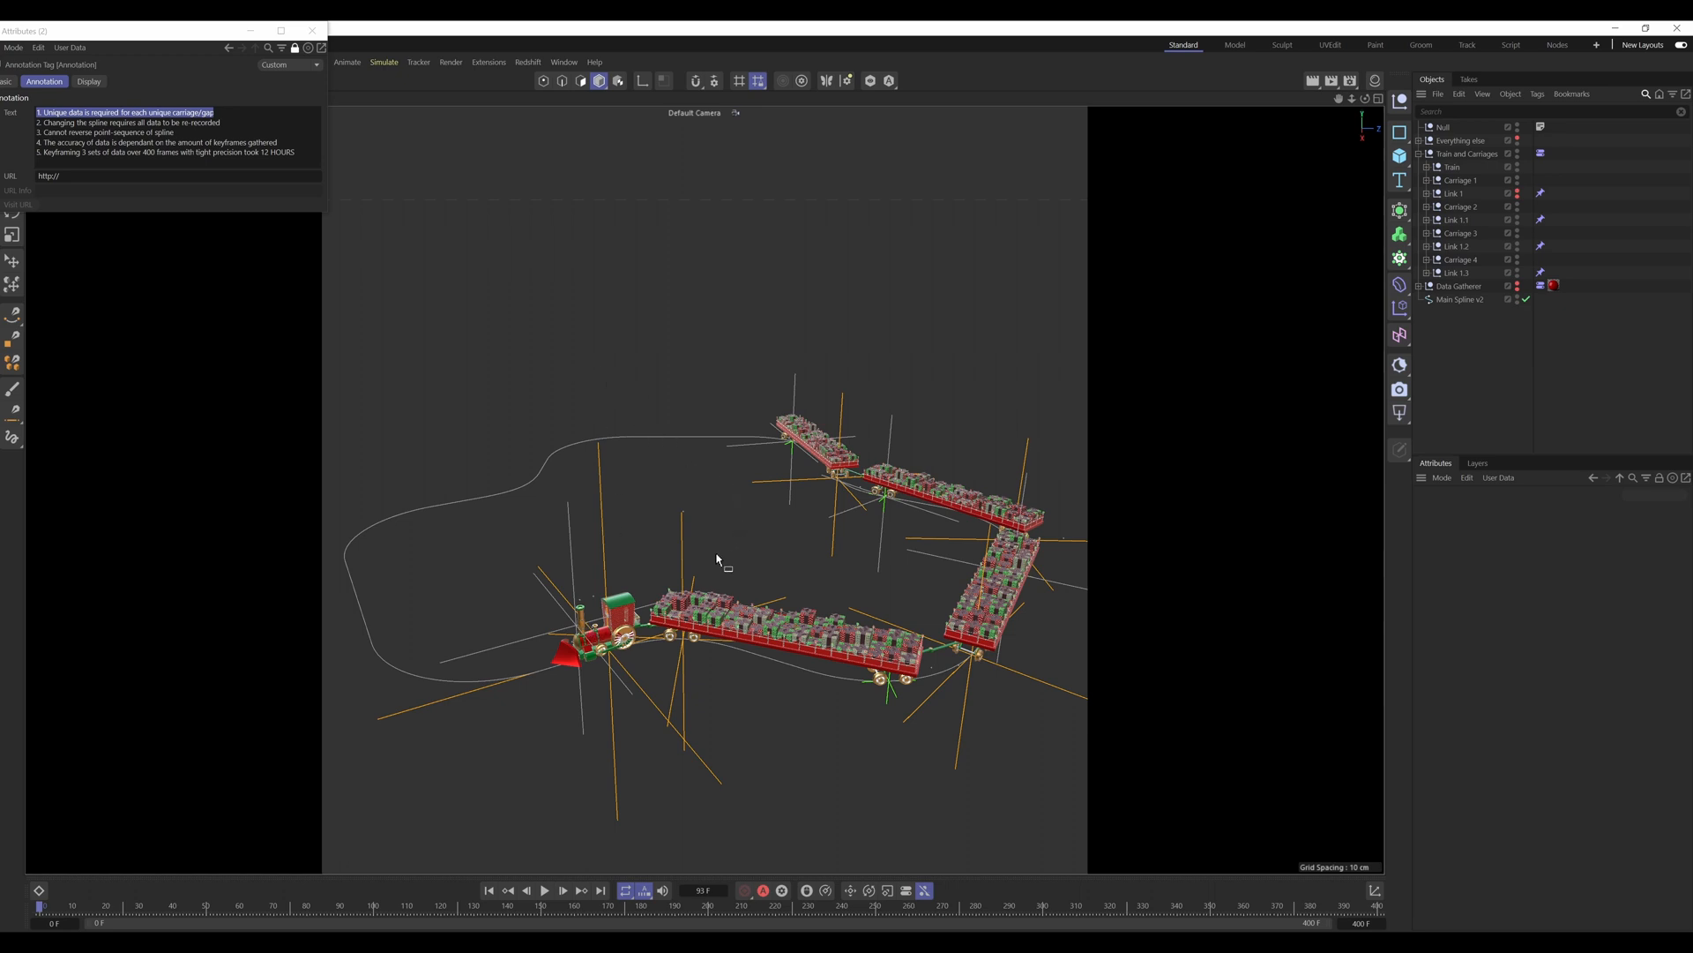
scroll(700, 548, down, 1)
alt+middle_drag(692, 591, 713, 618)
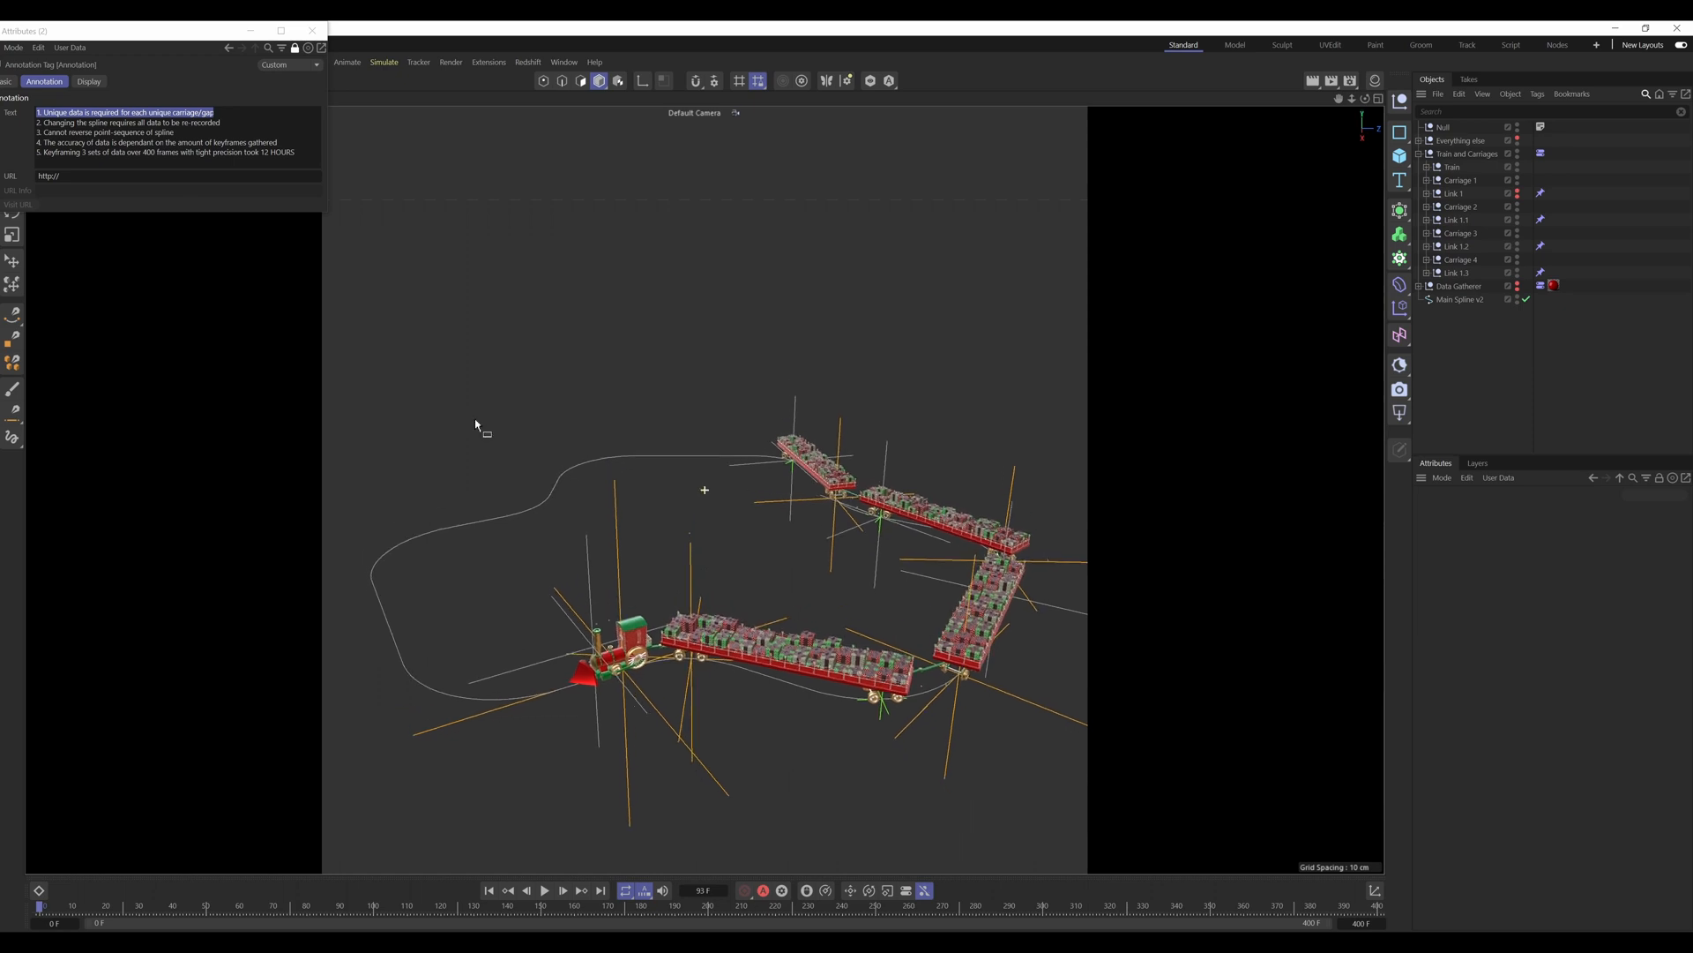
Step: Highlight the annotation's second note, on changing the spline, and briefly select Main Spline v2 to point out the track
drag(222, 122, 38, 122)
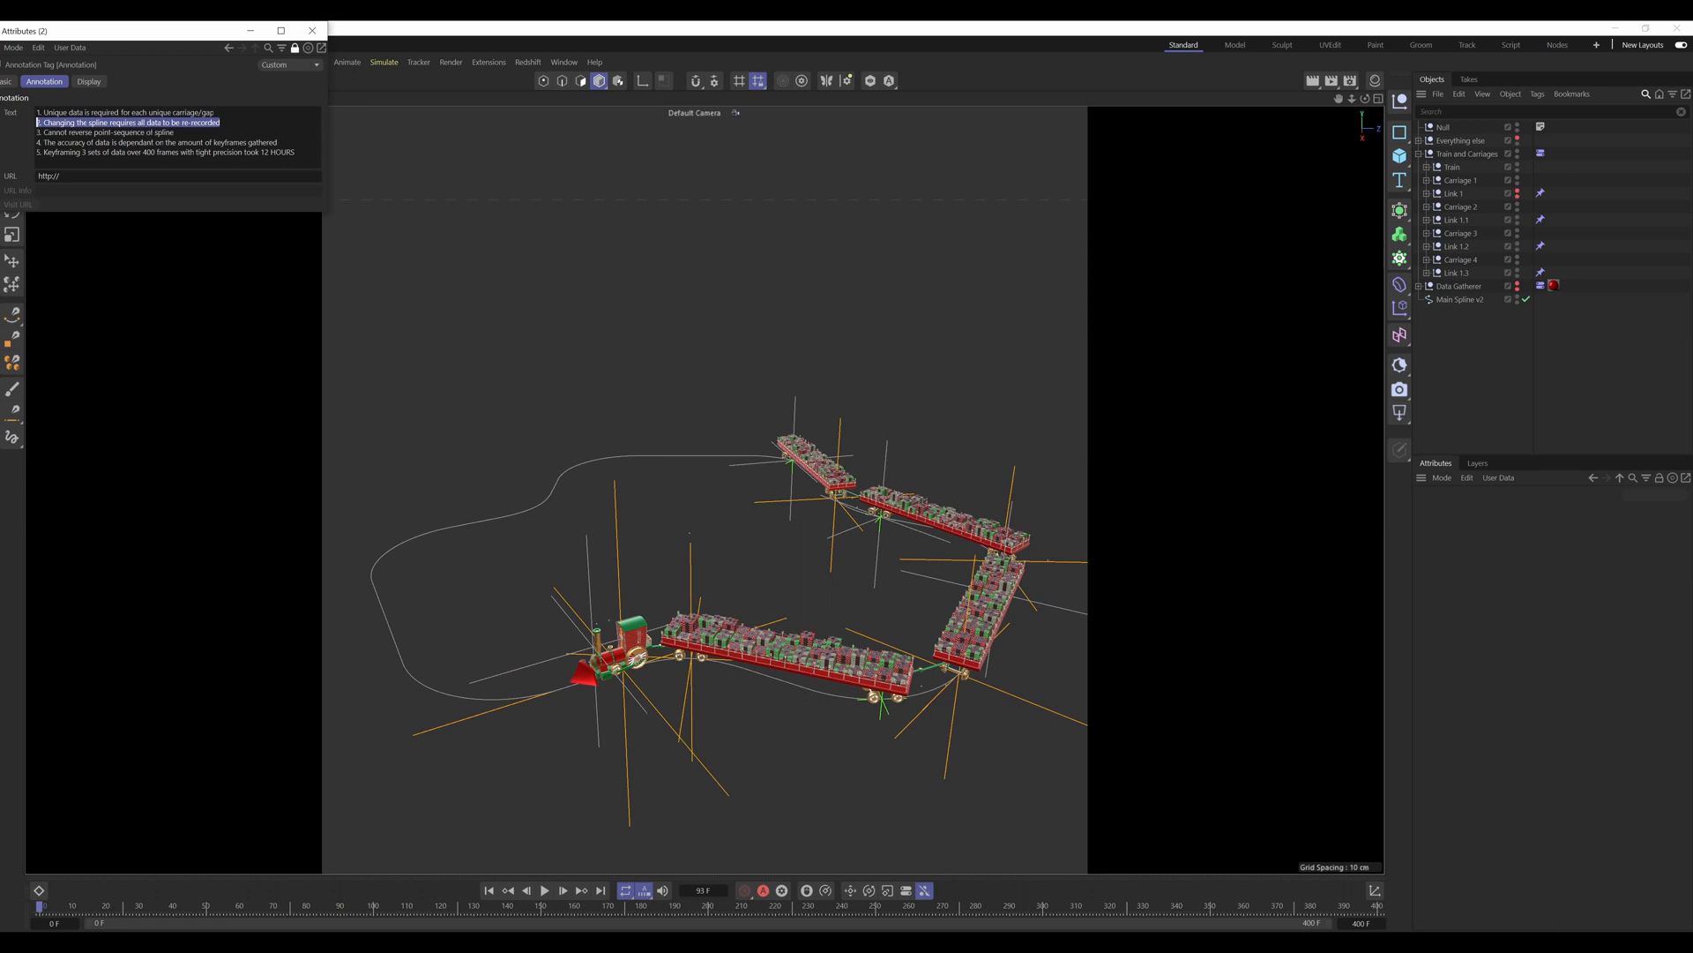
drag(643, 315, 720, 341)
drag(444, 479, 481, 566)
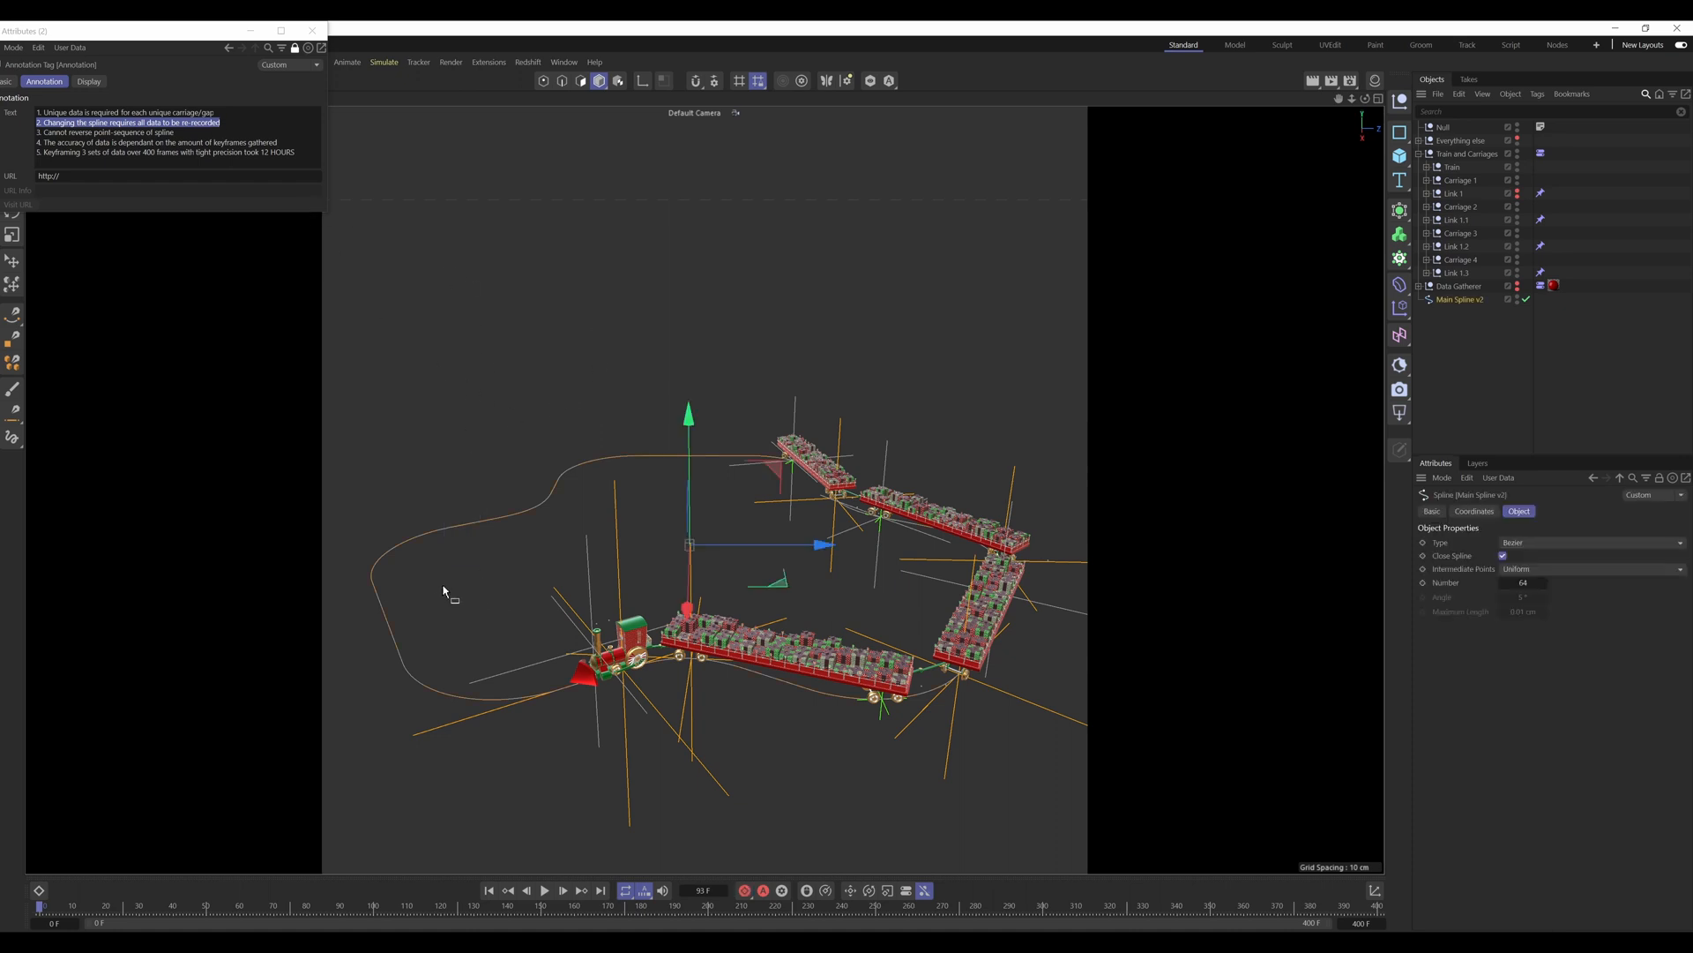
click(749, 579)
alt+middle_drag(749, 580, 759, 570)
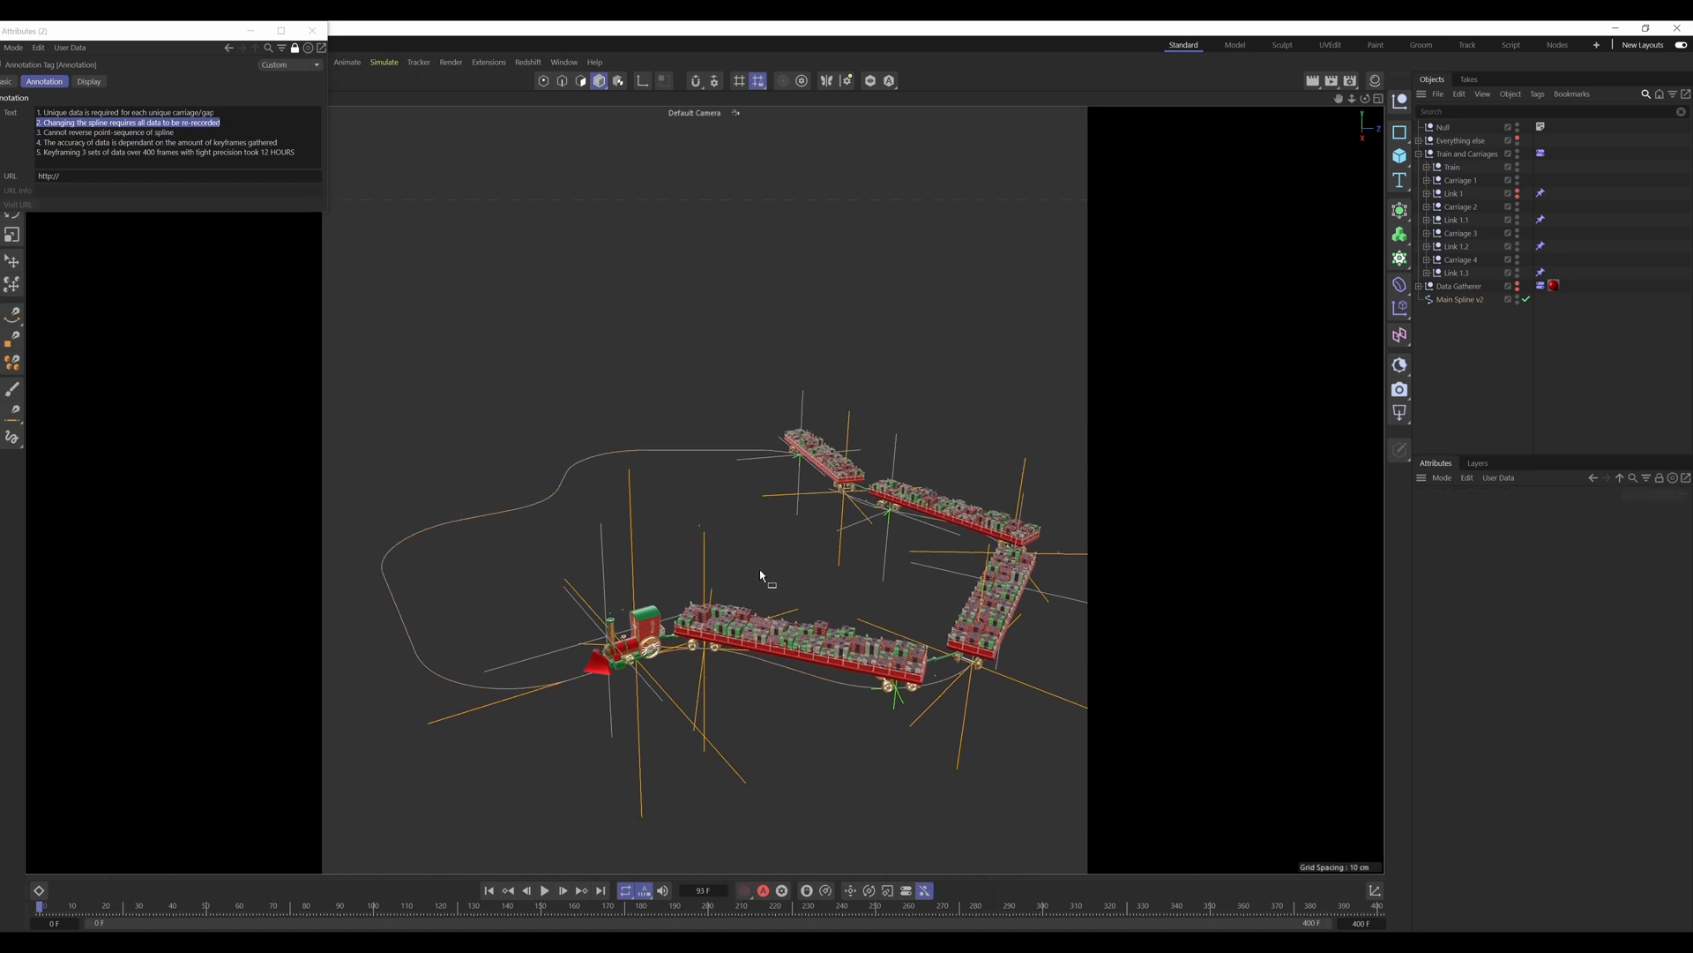
alt+drag(759, 570, 749, 570)
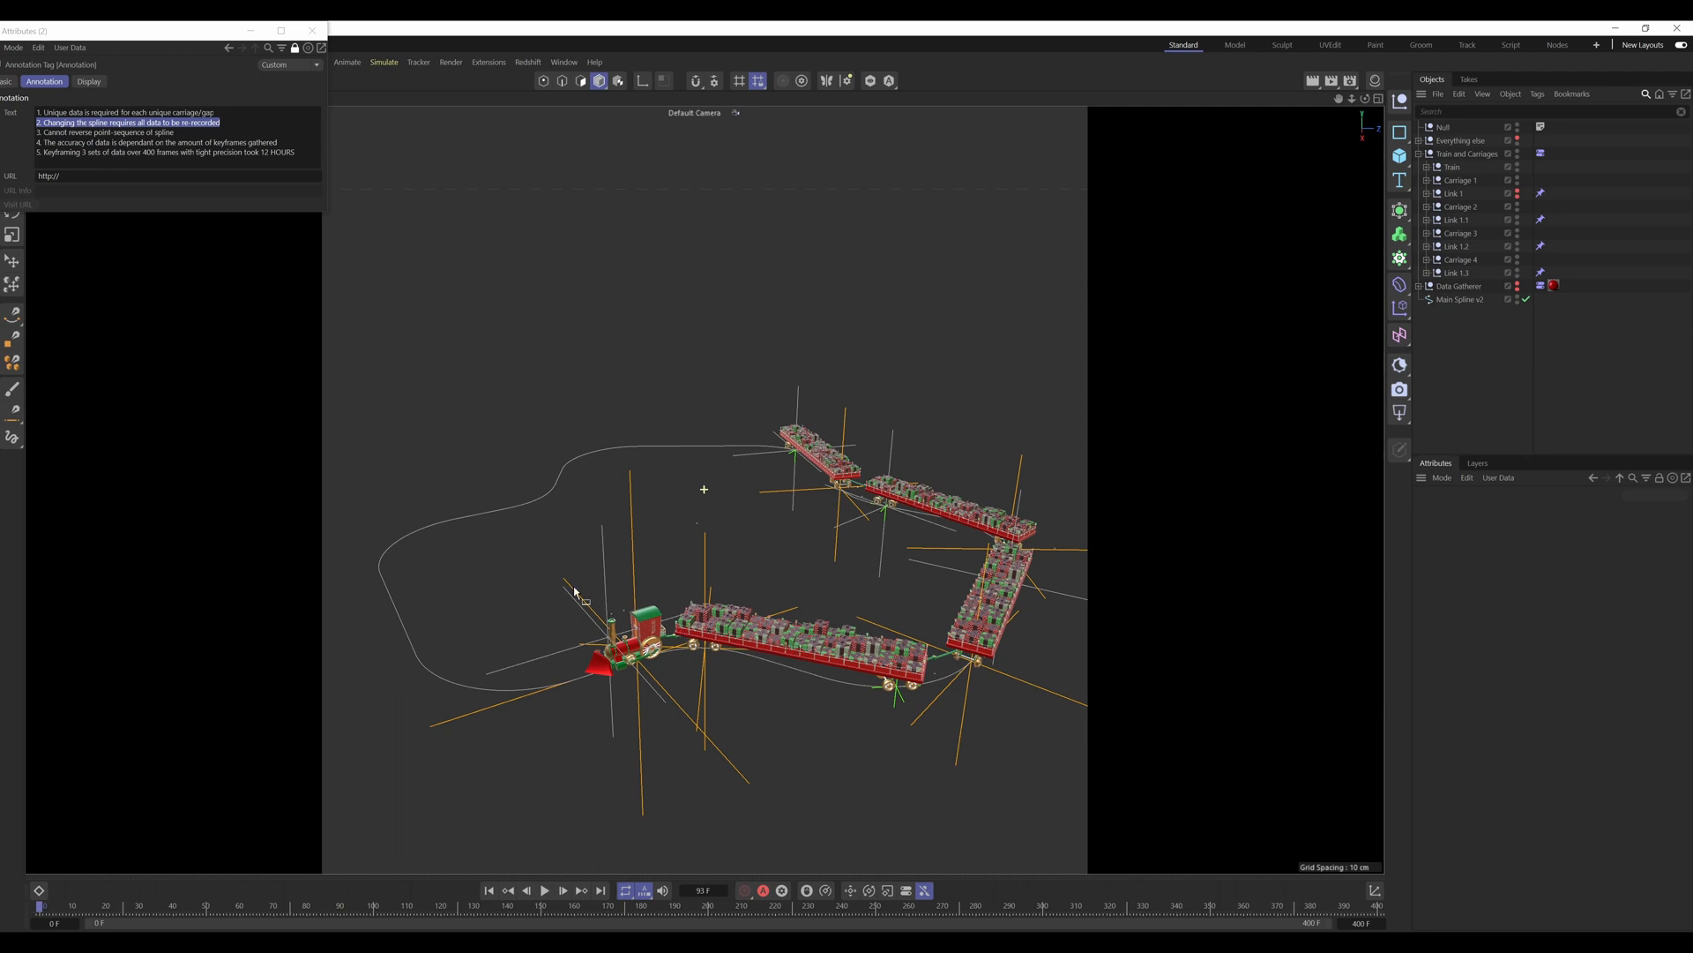
drag(396, 487, 473, 558)
Step: Highlight the annotation's third note, on reversing the spline's point sequence, and scrub the train animation to frame 82
click(121, 122)
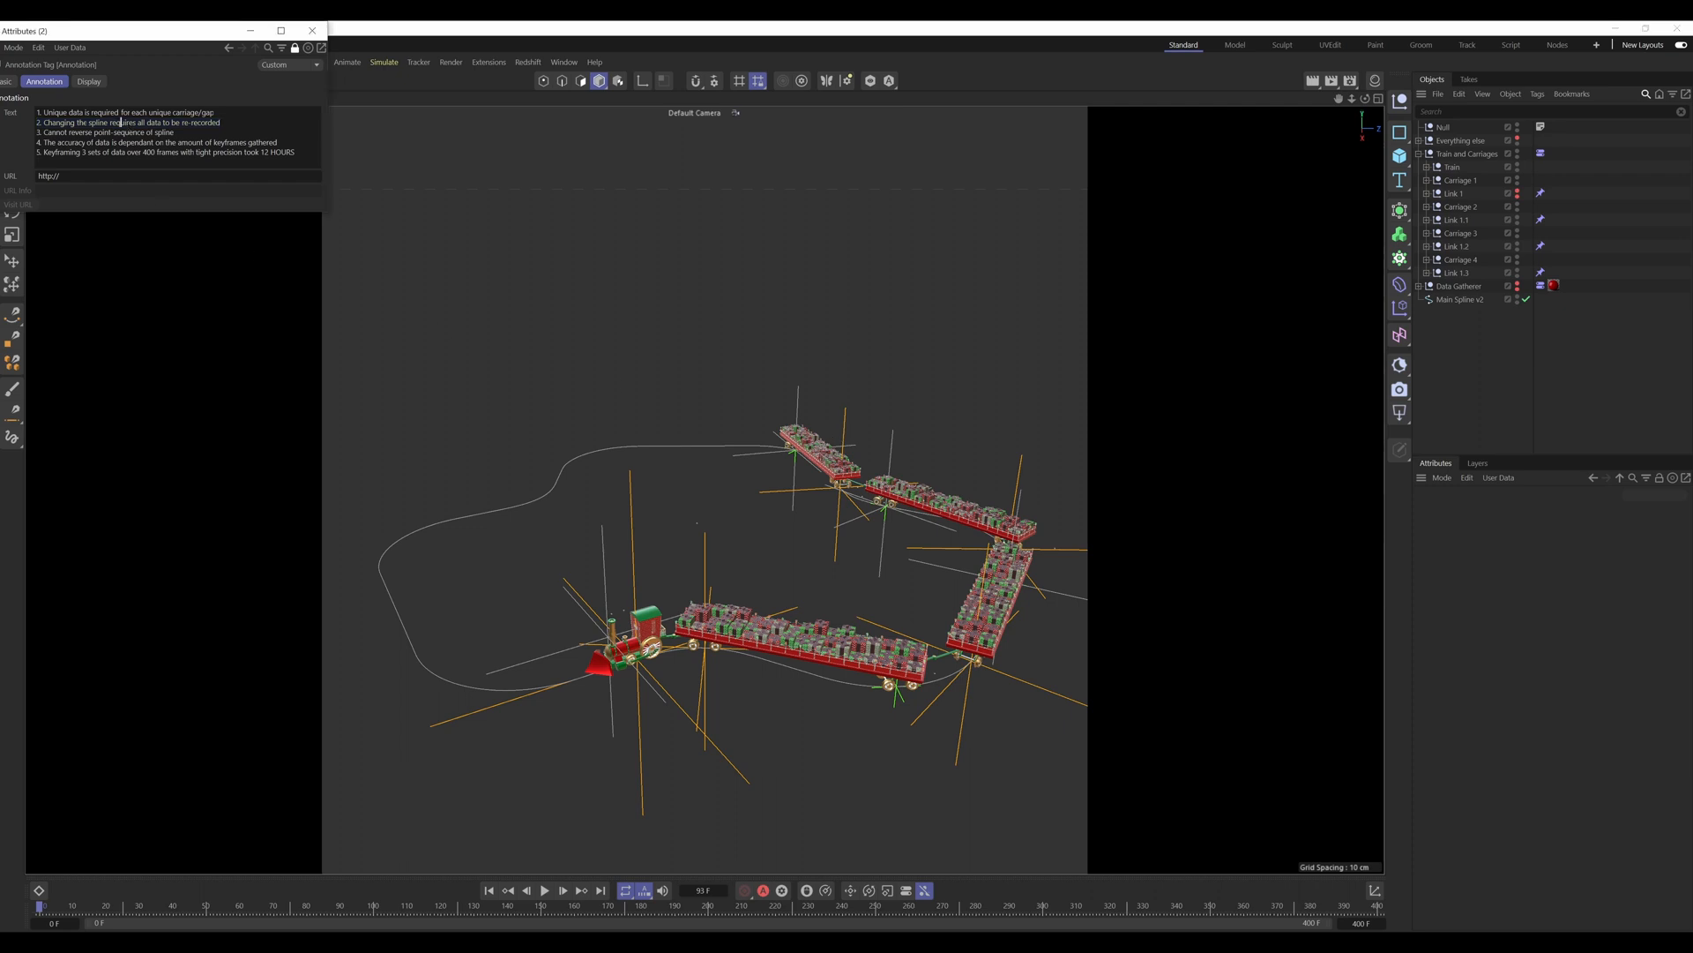
drag(173, 132, 36, 132)
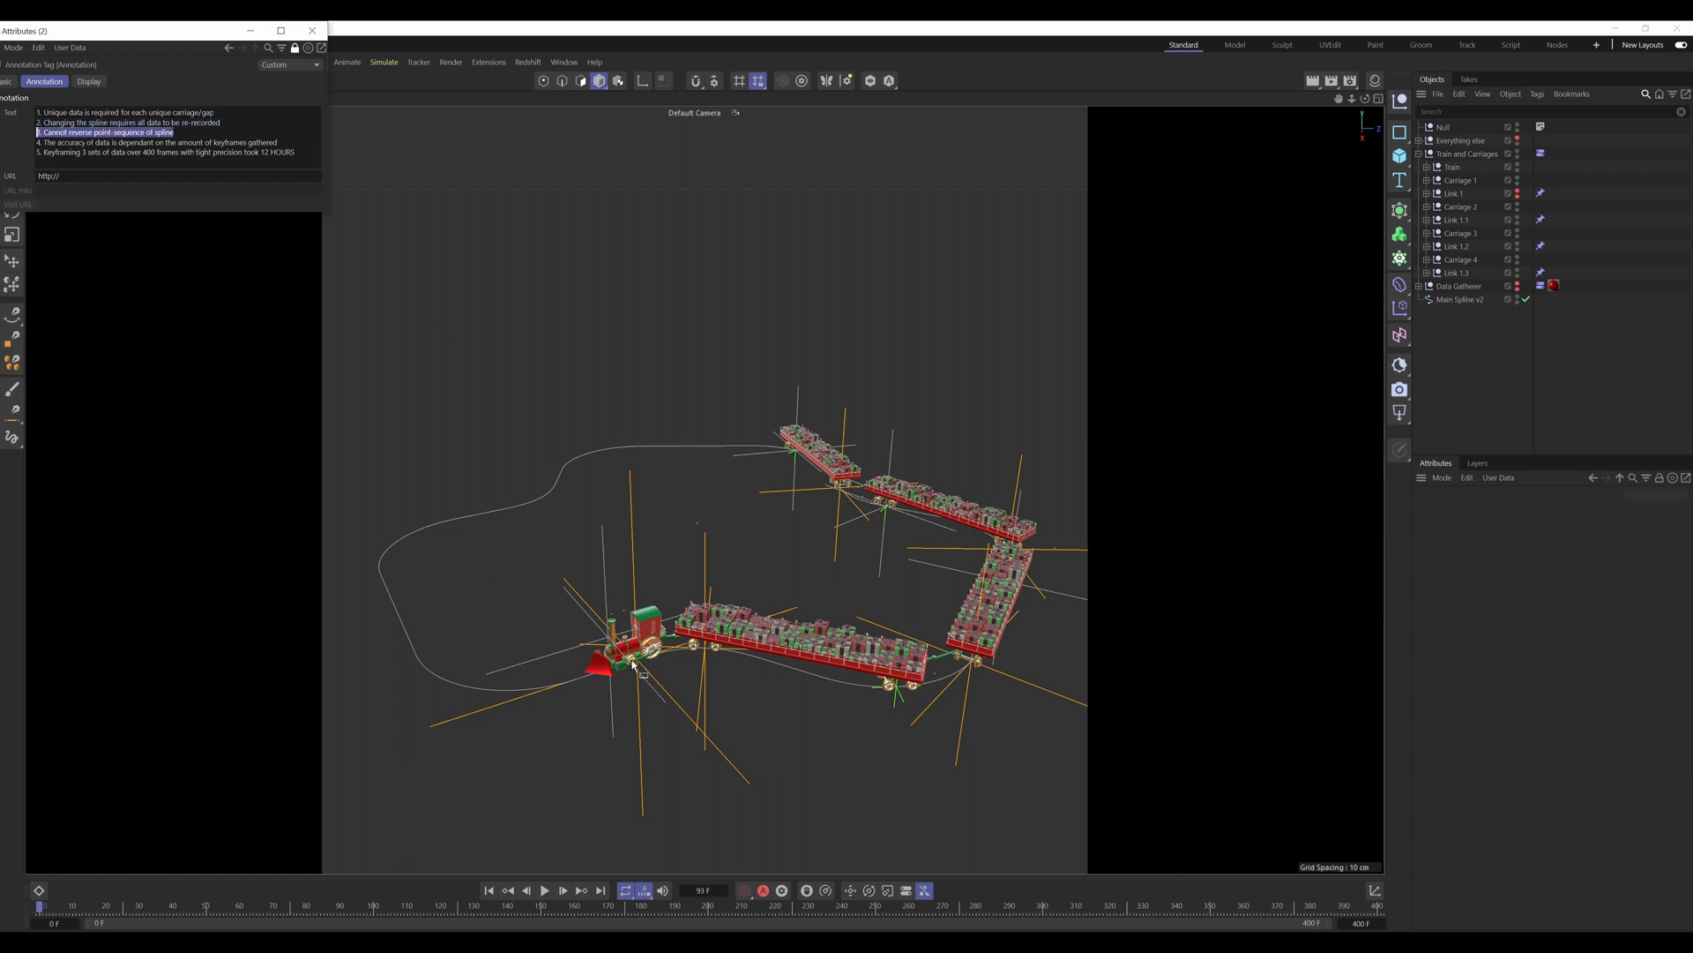
click(507, 582)
alt+drag(473, 594, 703, 686)
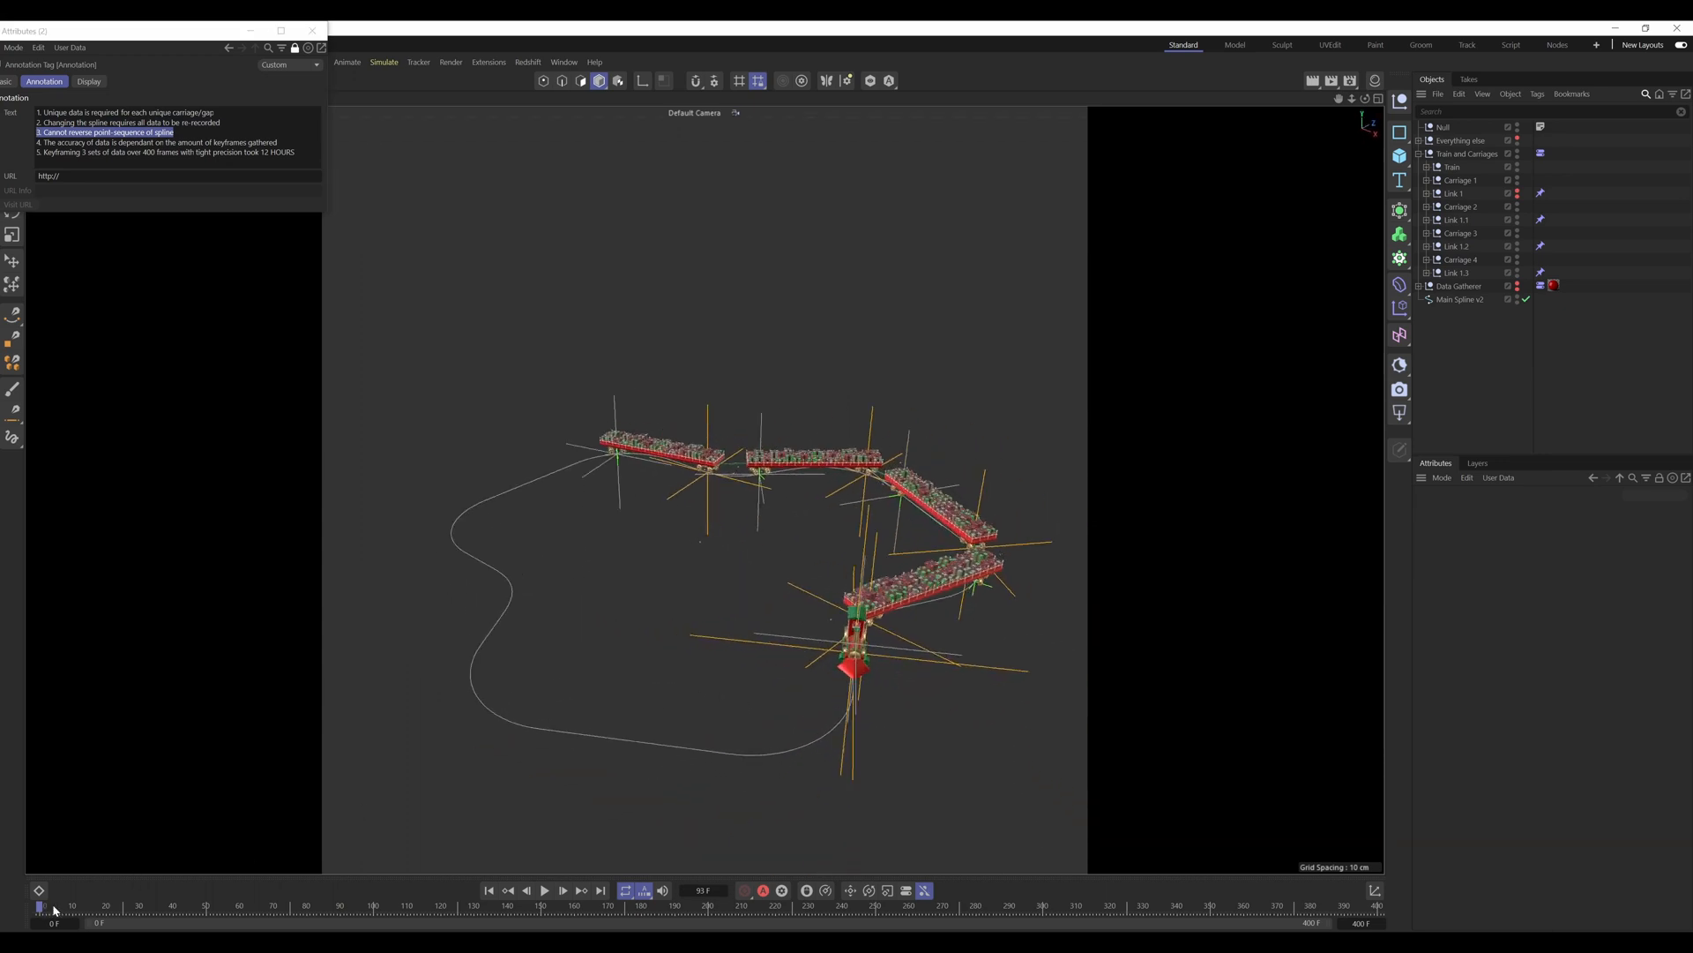
mouse_move(53, 906)
mouse_down()
mouse_move(255, 933)
mouse_move(74, 926)
mouse_up()
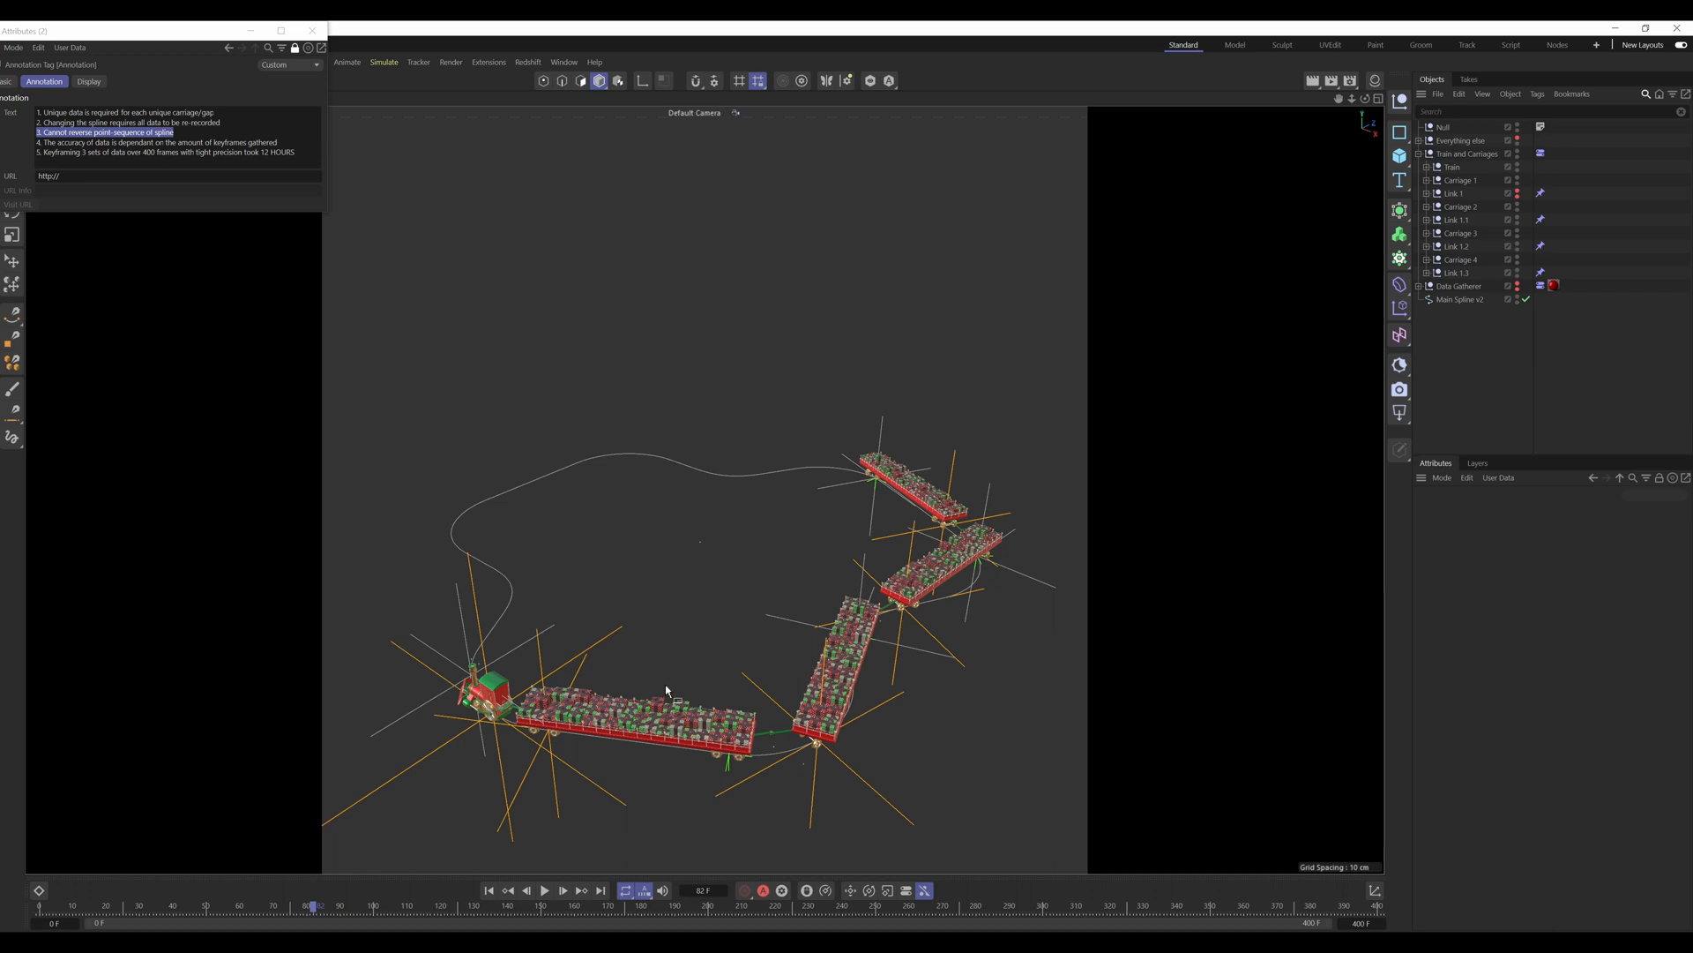
Step: Select the rear wheel assembly of Carriage 1 and examine its alignment and the gap to the following carriage along the curve
alt+drag(746, 755, 713, 724)
scroll(746, 755, up, 5)
alt+middle_drag(746, 757, 742, 691)
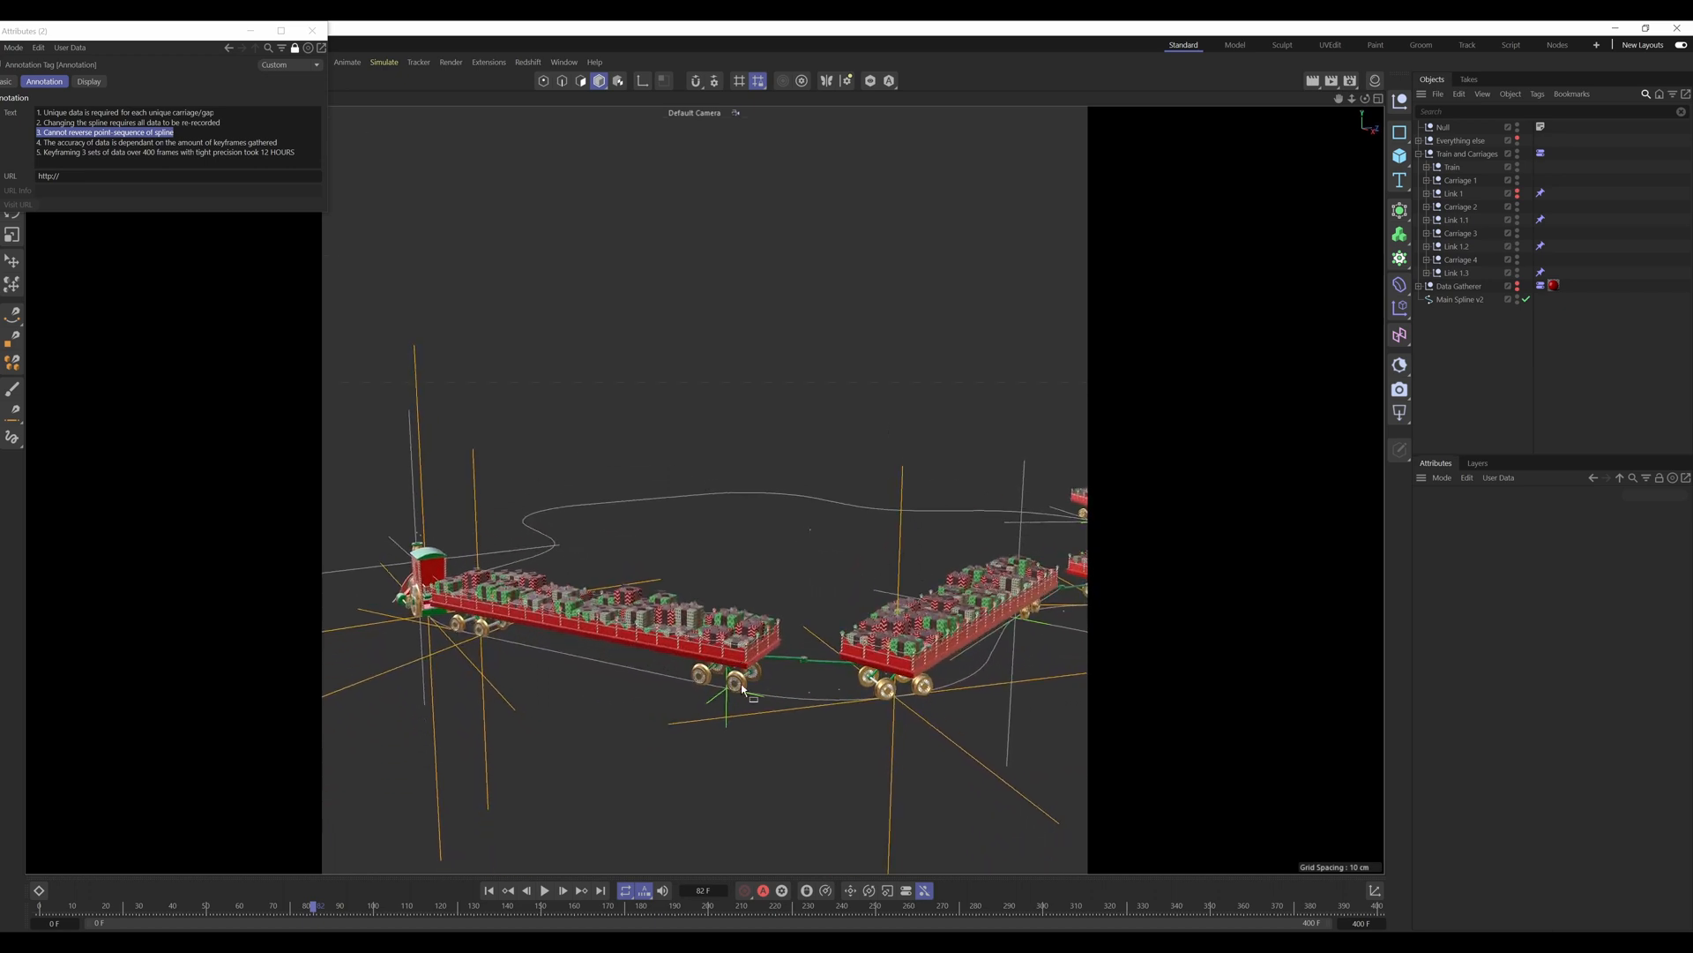
click(741, 690)
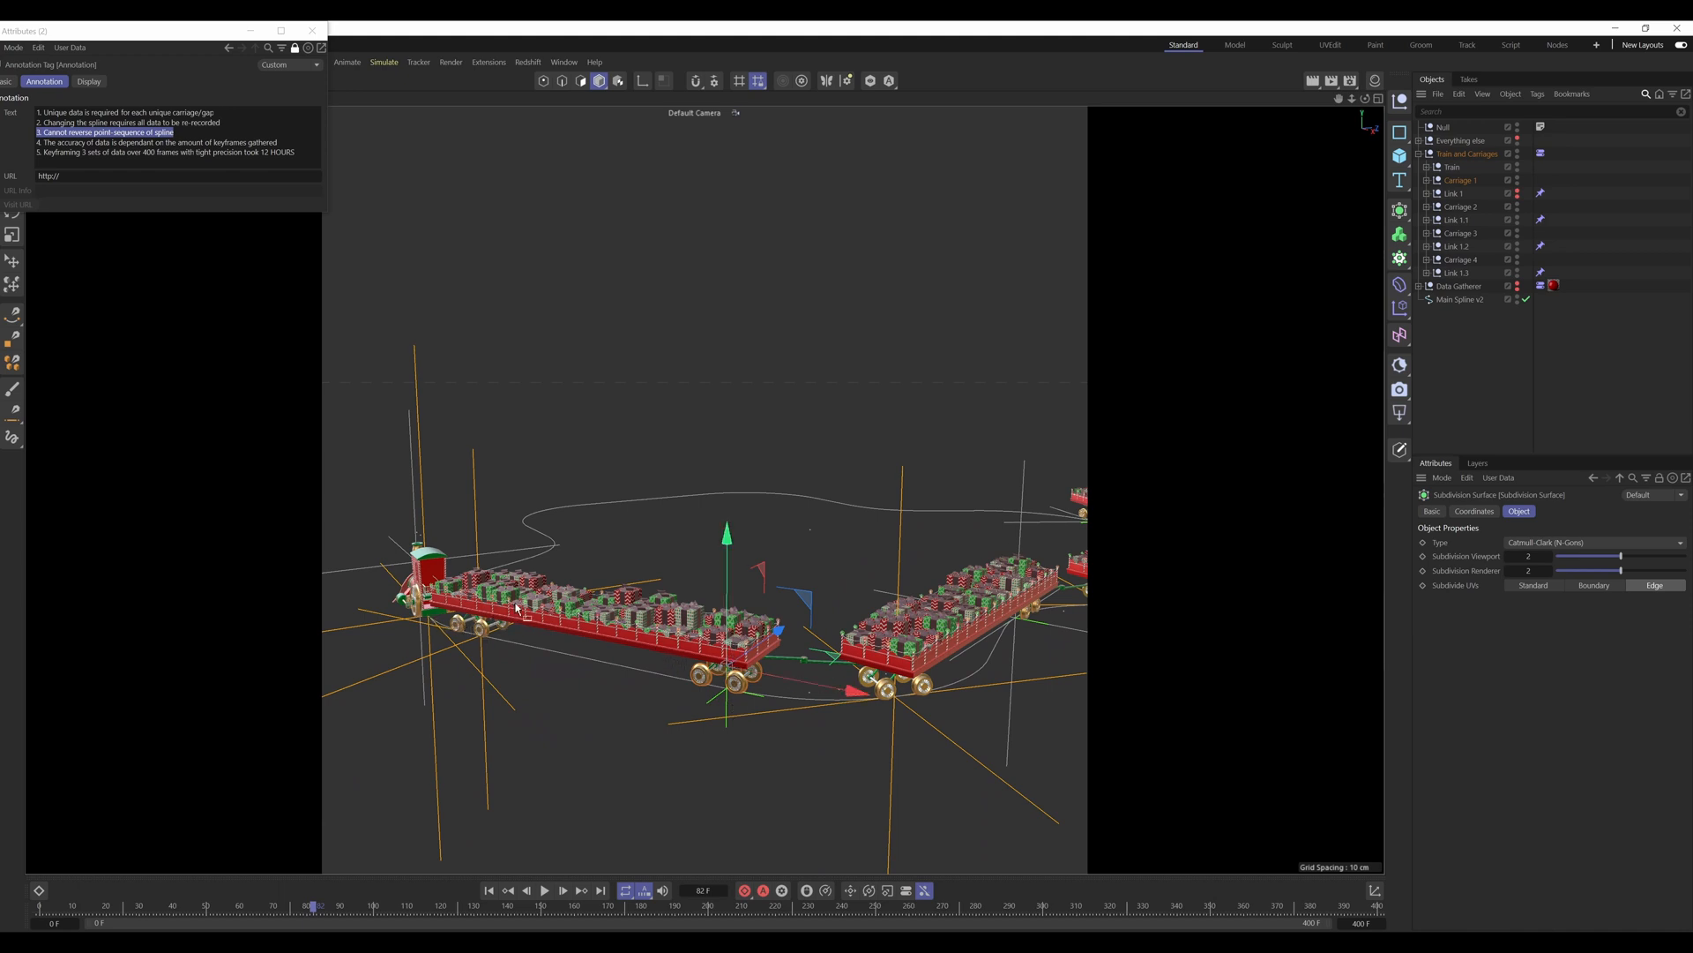
alt+drag(538, 622, 666, 663)
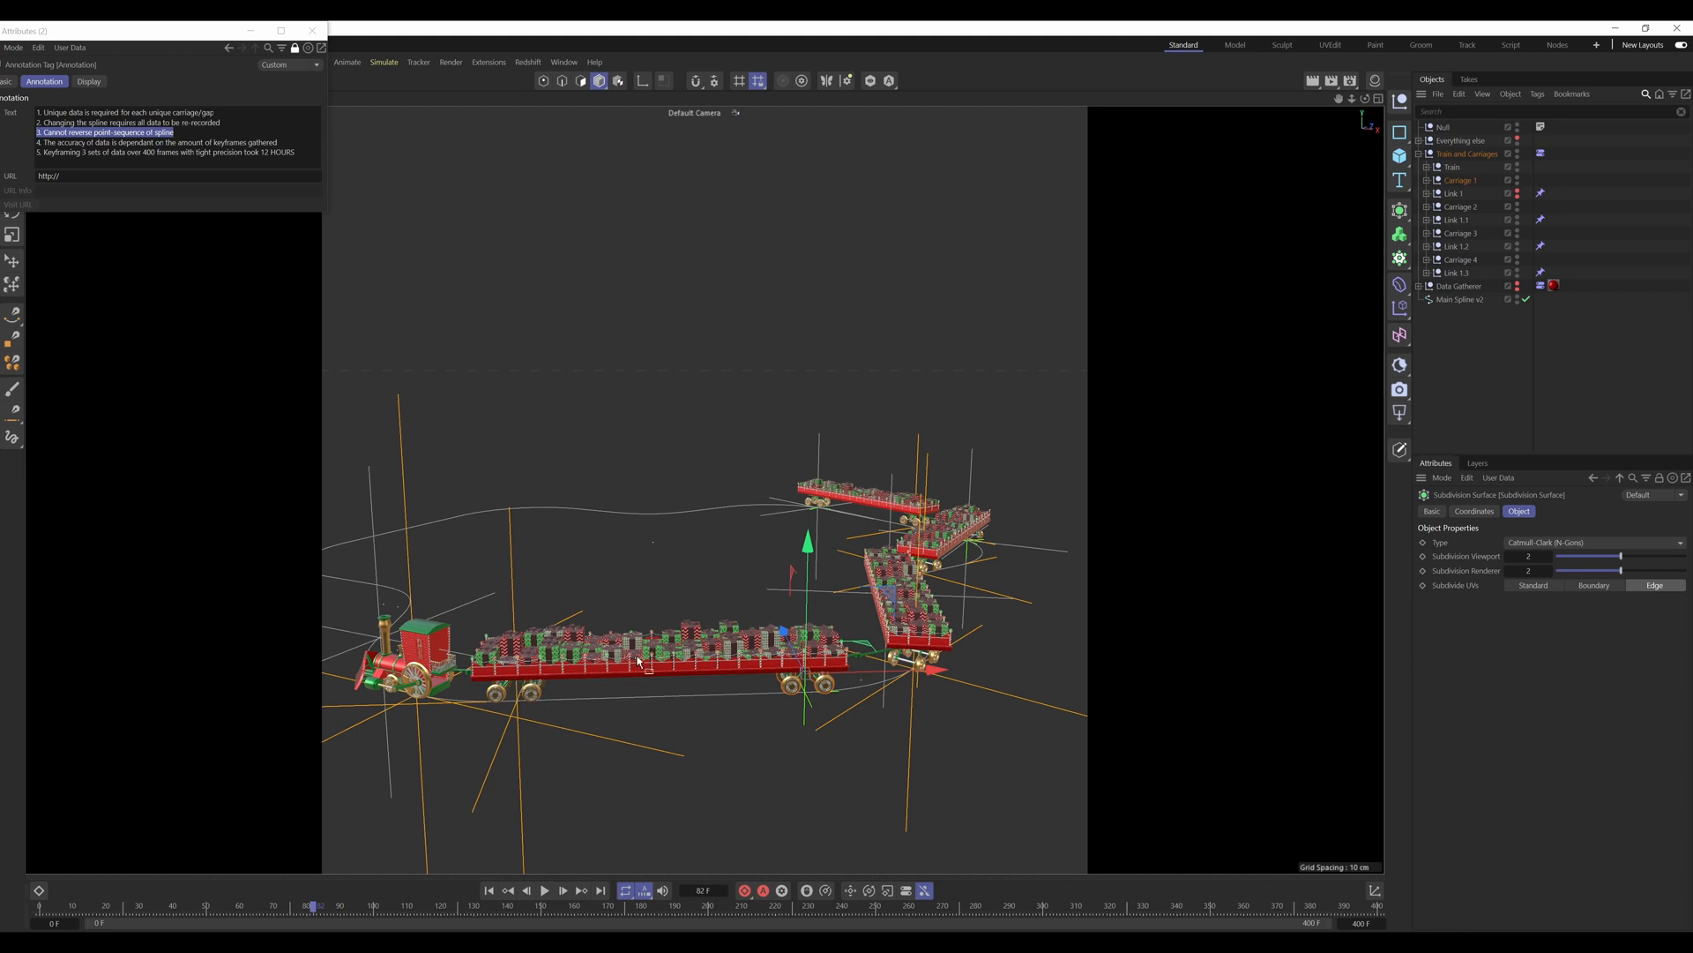
alt+drag(819, 673, 786, 680)
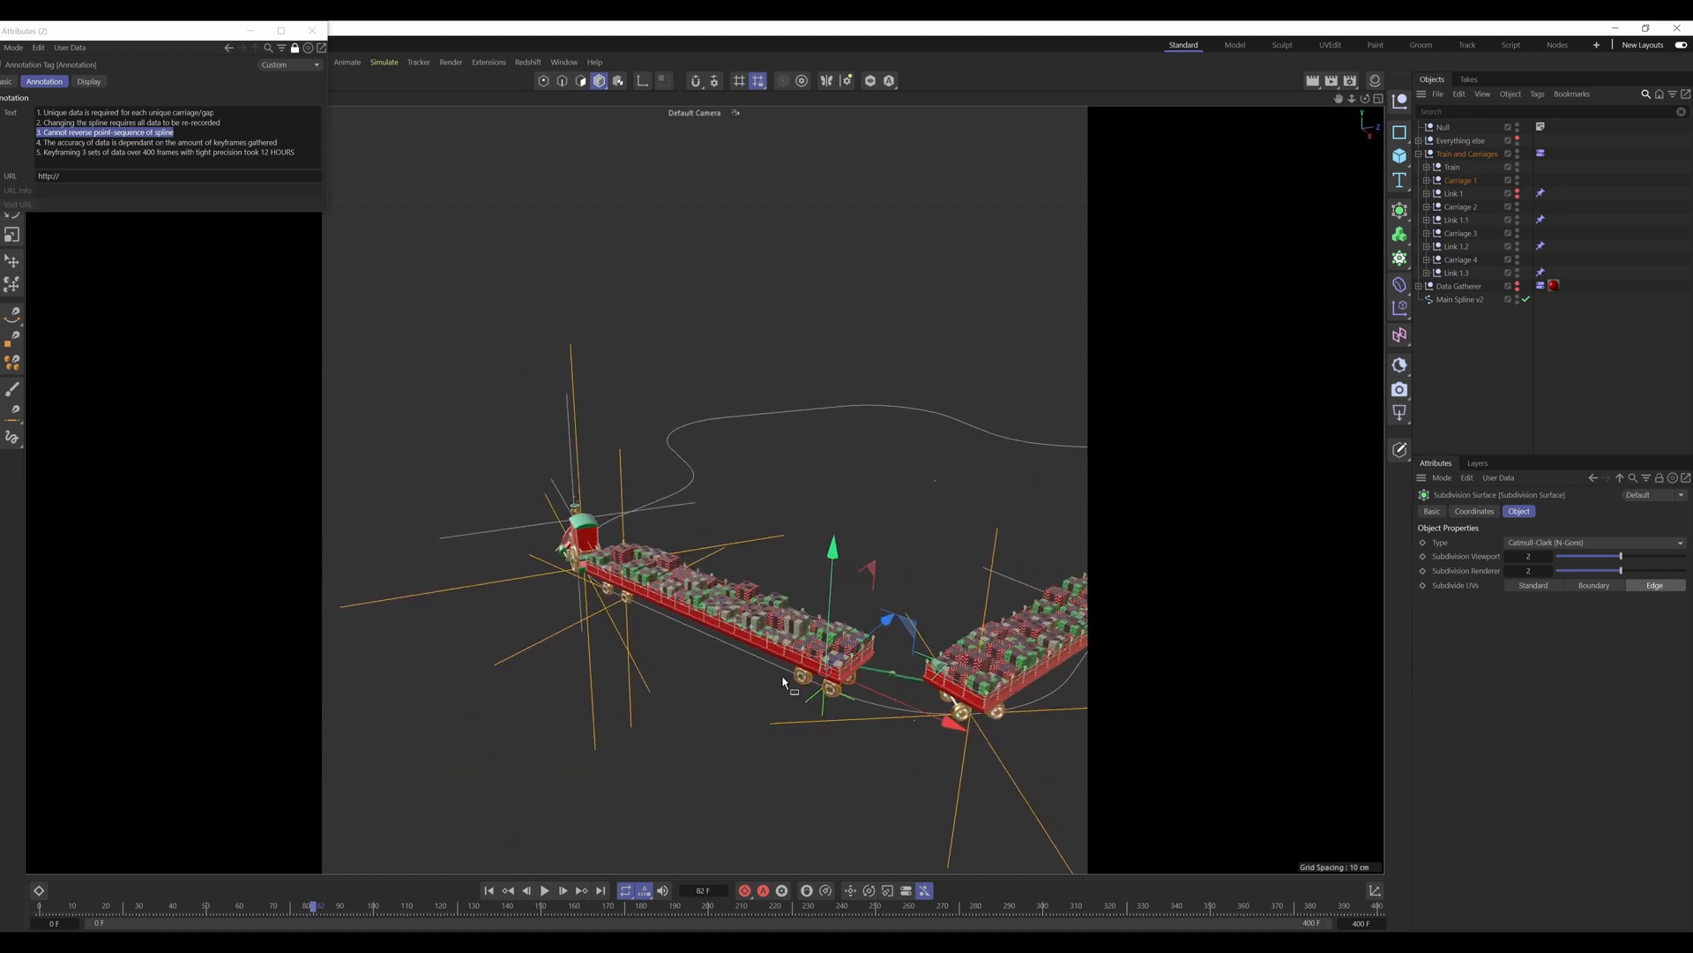
alt+middle_drag(786, 680, 655, 679)
mouse_move(678, 678)
alt+mouse_down()
mouse_move(703, 664)
mouse_move(670, 675)
mouse_move(686, 677)
alt+mouse_up()
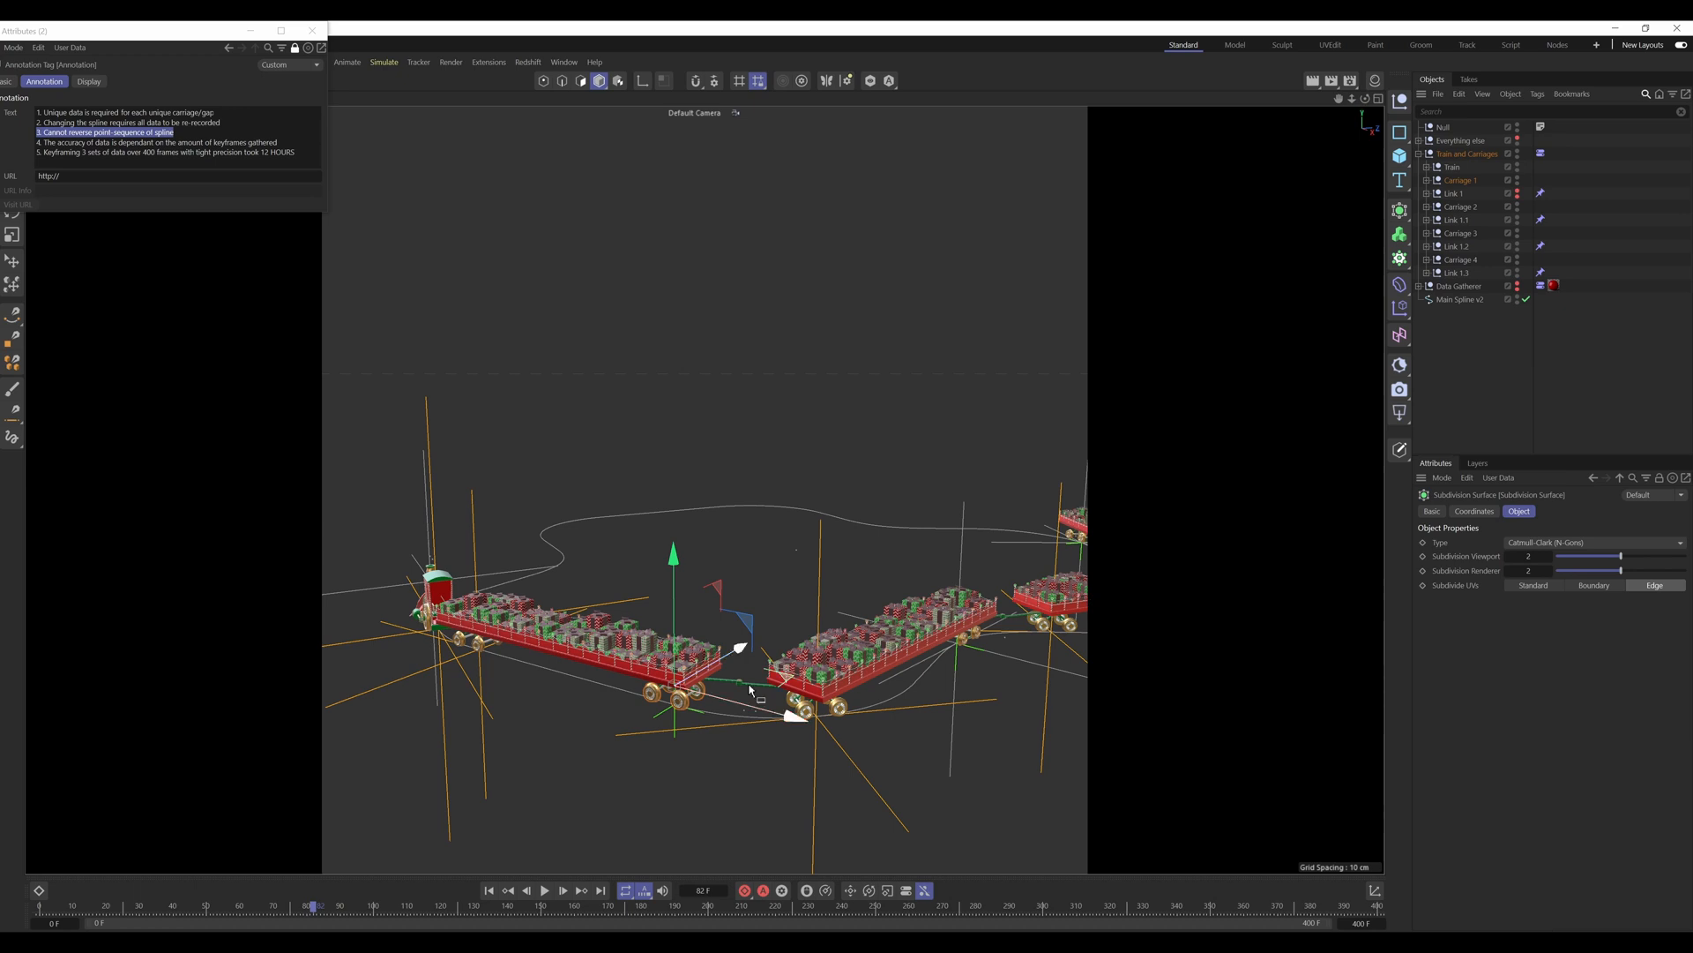
alt+drag(750, 689, 816, 688)
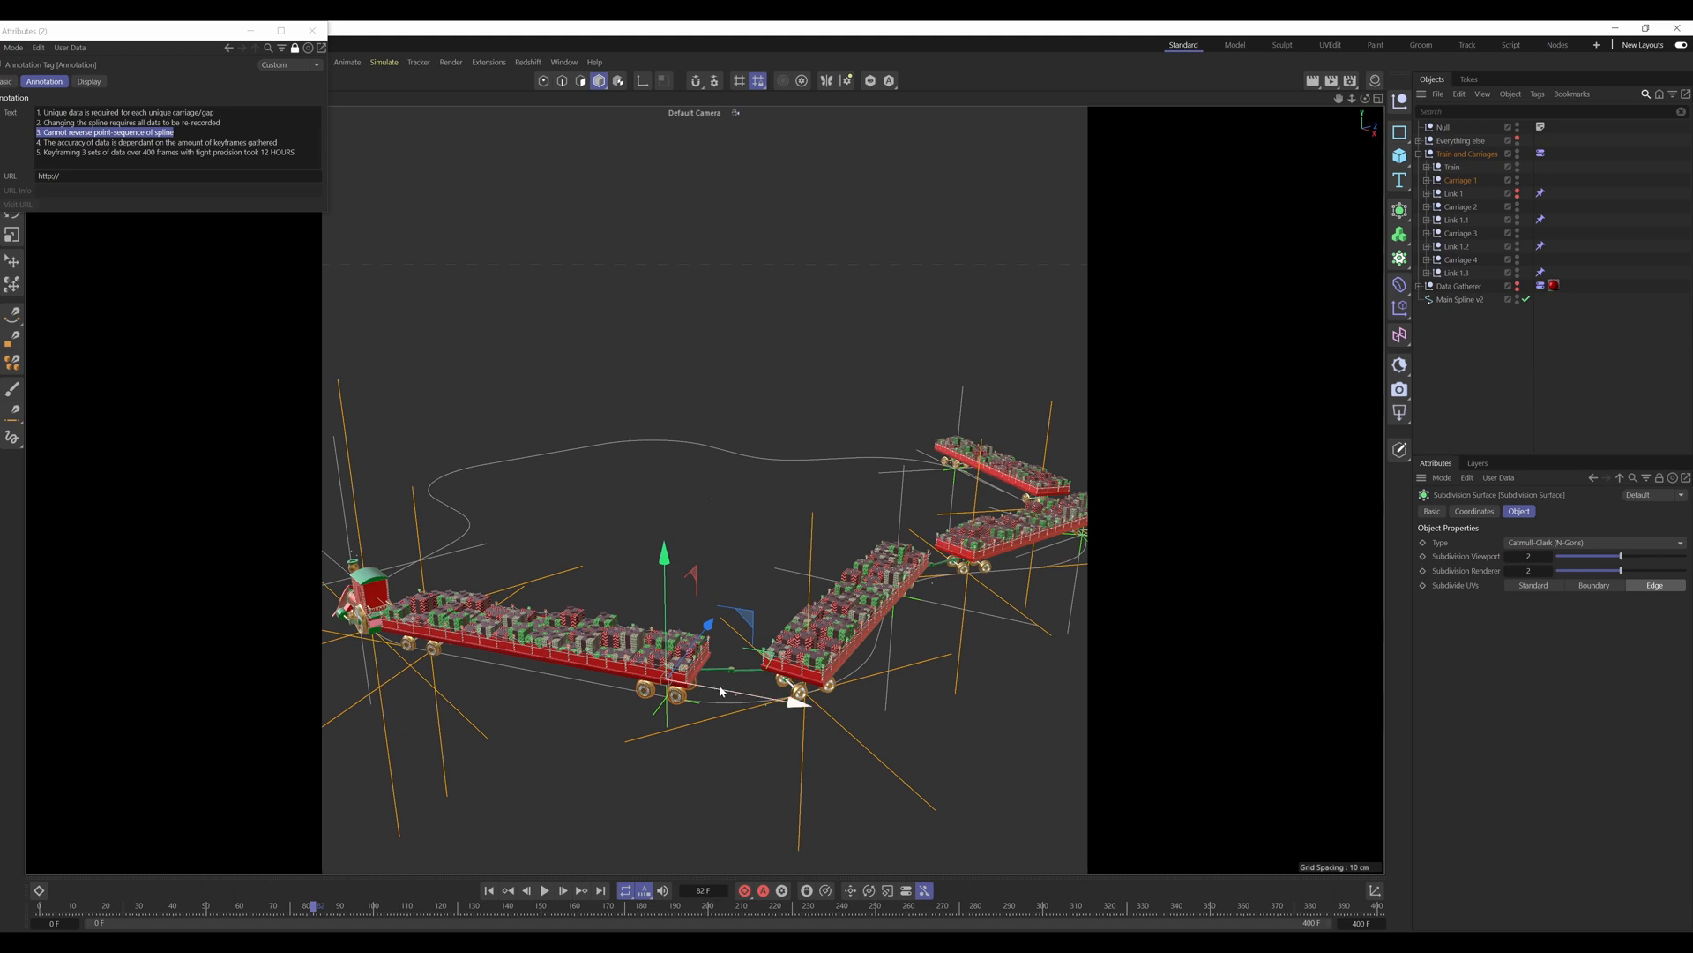
scroll(815, 643, down, 3)
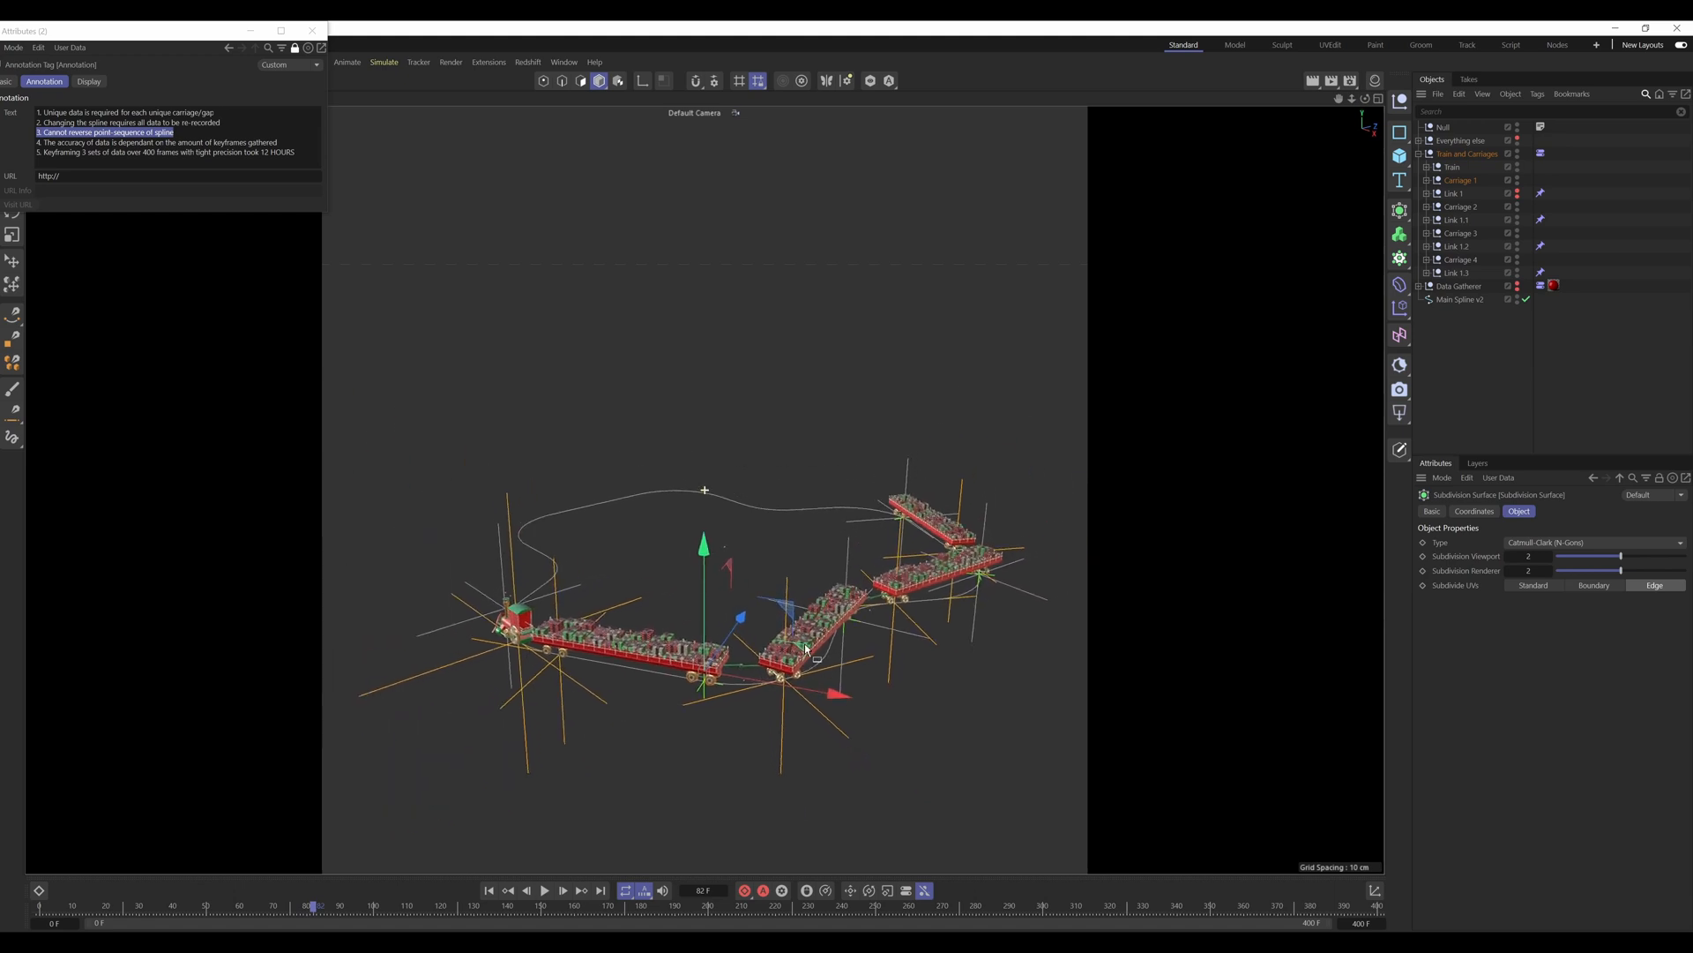
Step: Examine Carriage 1 and the gaps to the following carriages from several angles along the curve at frame 82
scroll(672, 649, up, 4)
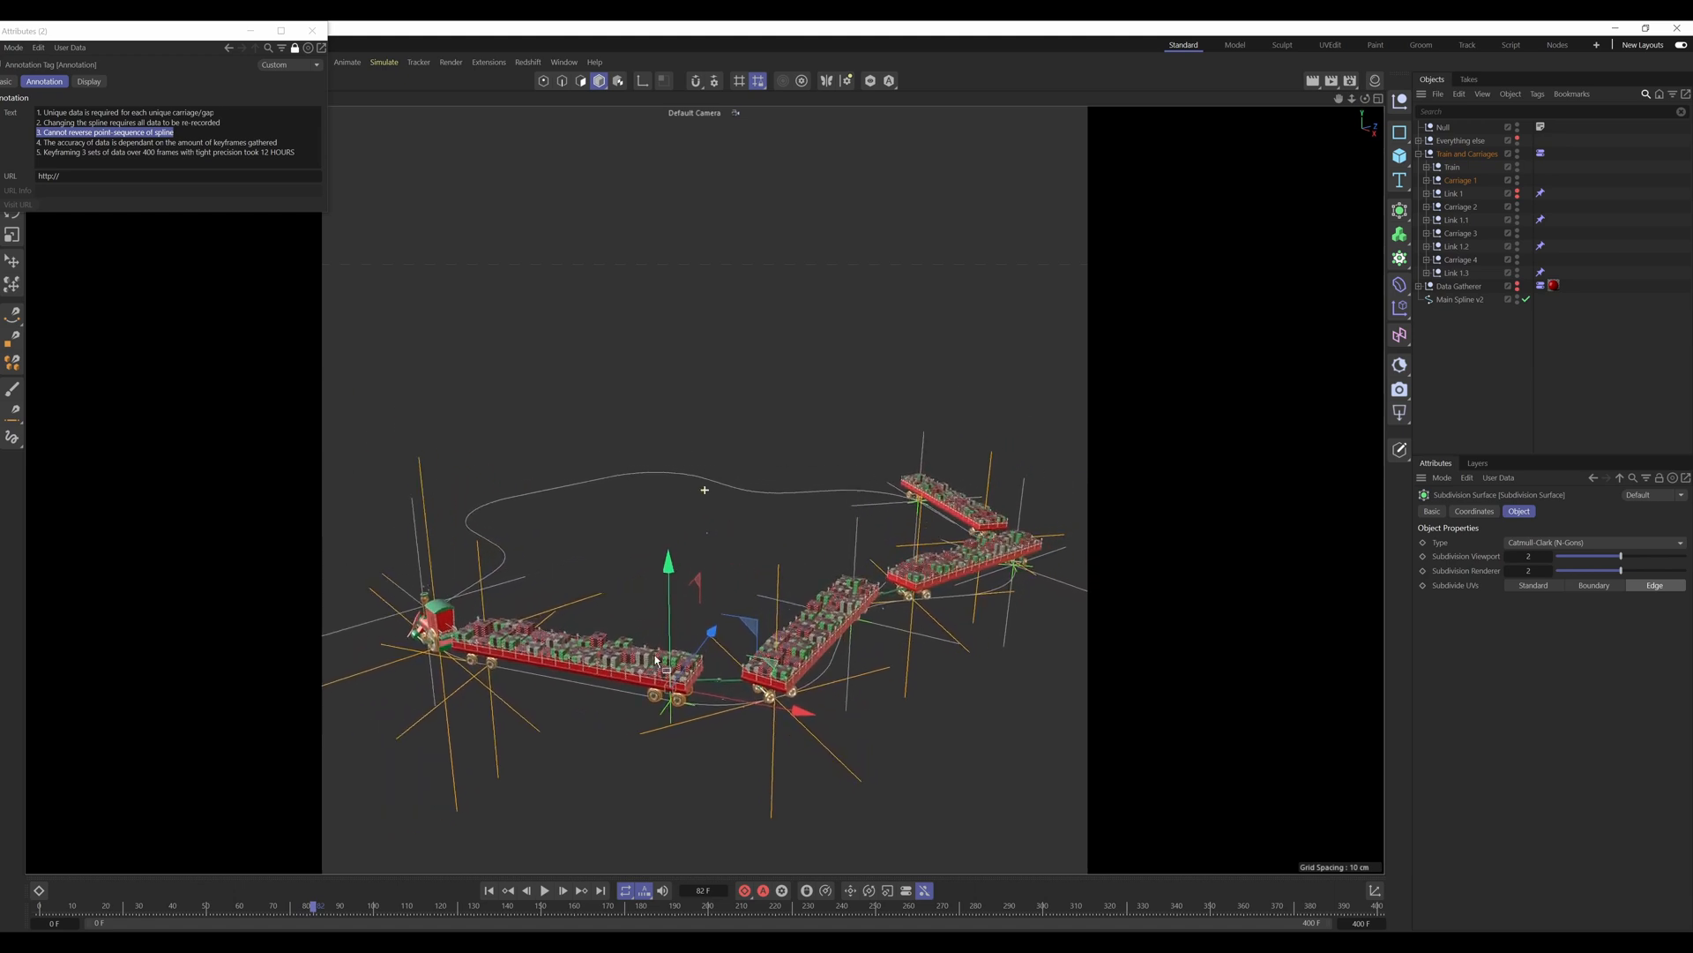
alt+drag(630, 671, 633, 673)
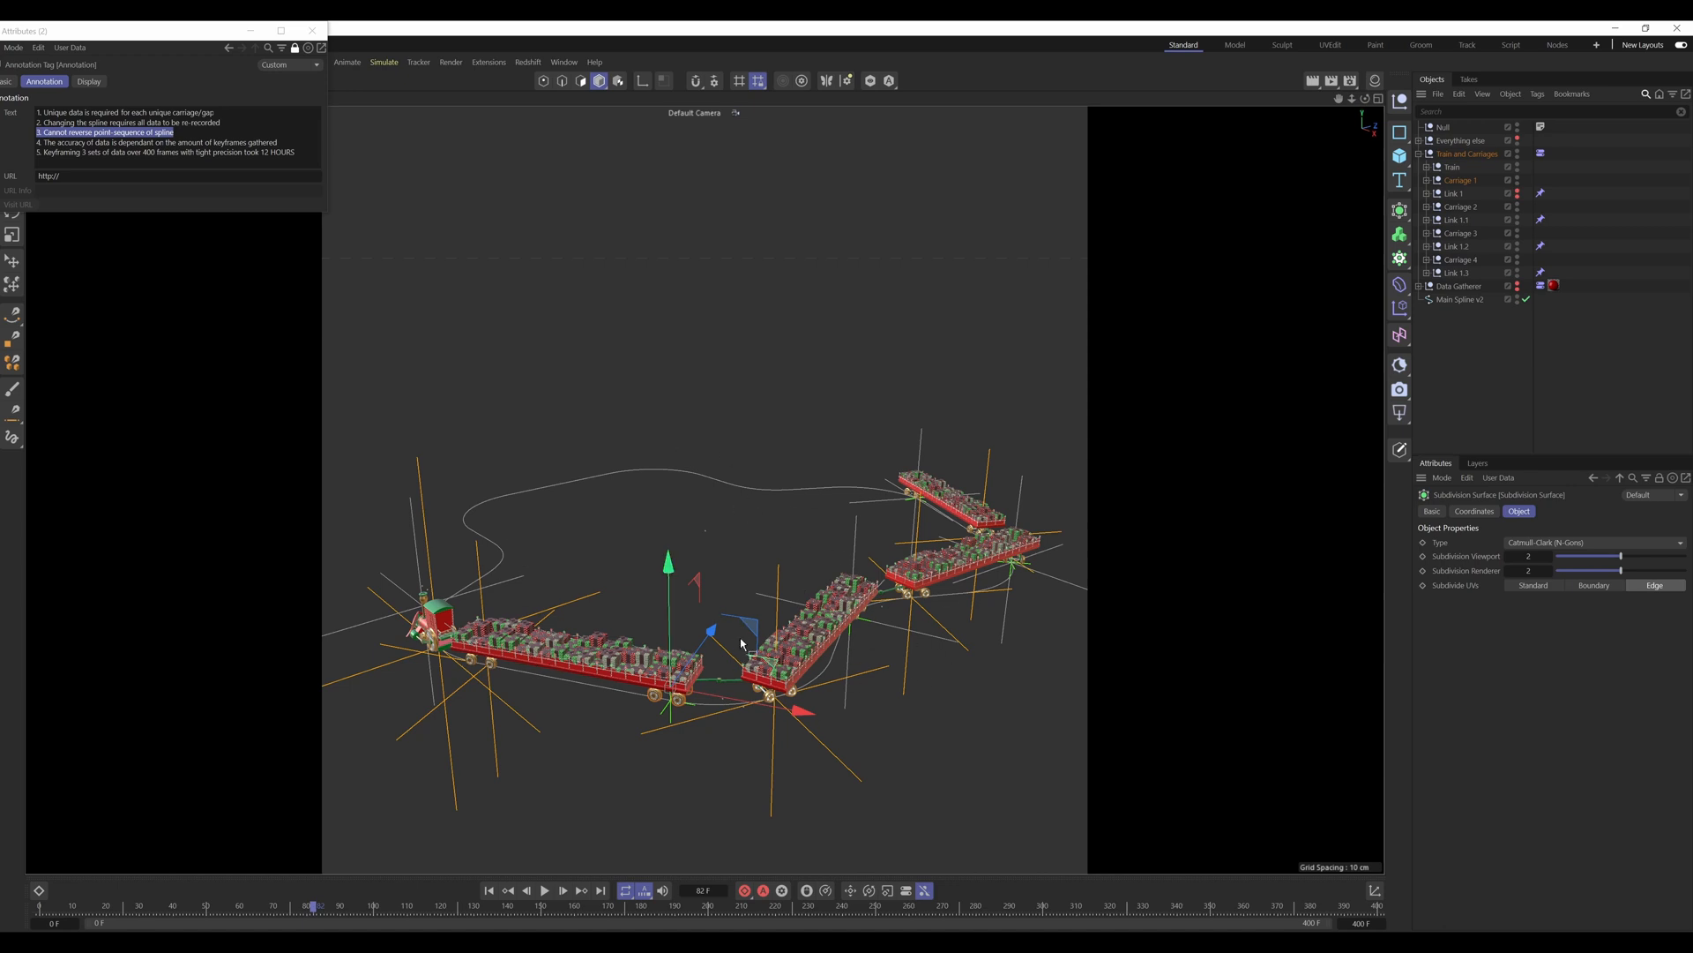
alt+drag(687, 682, 630, 695)
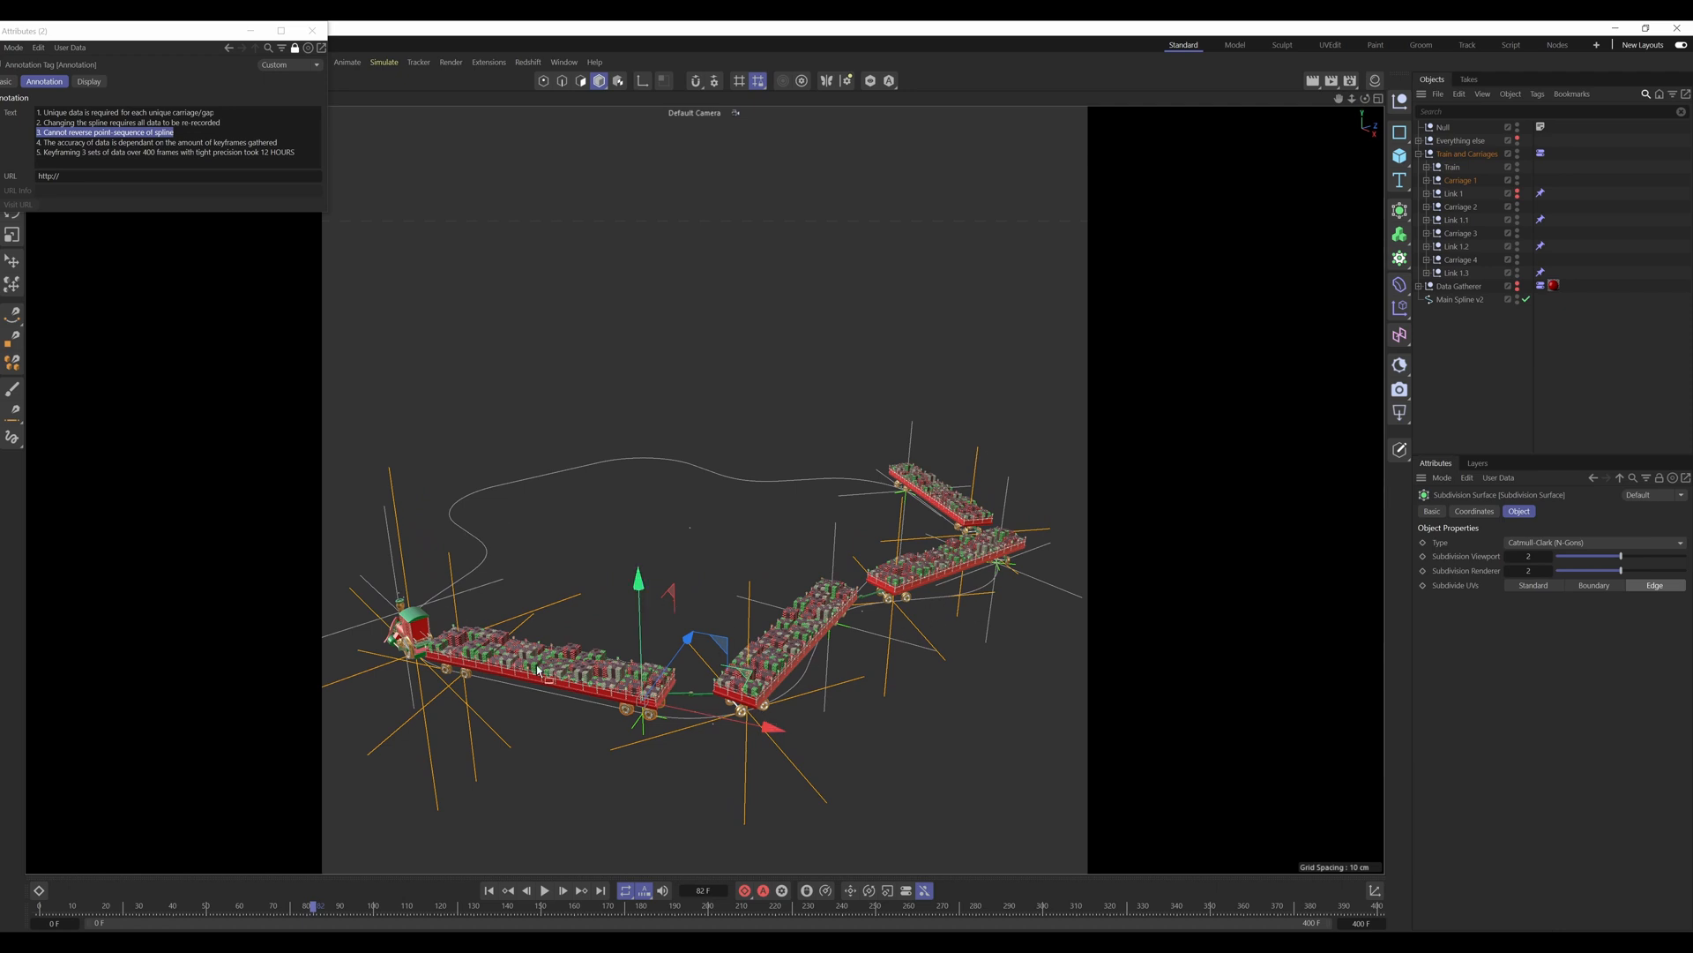
alt+middle_drag(538, 673, 696, 681)
alt+drag(644, 679, 750, 681)
alt+middle_drag(544, 673, 661, 647)
alt+right_drag(635, 677, 657, 656)
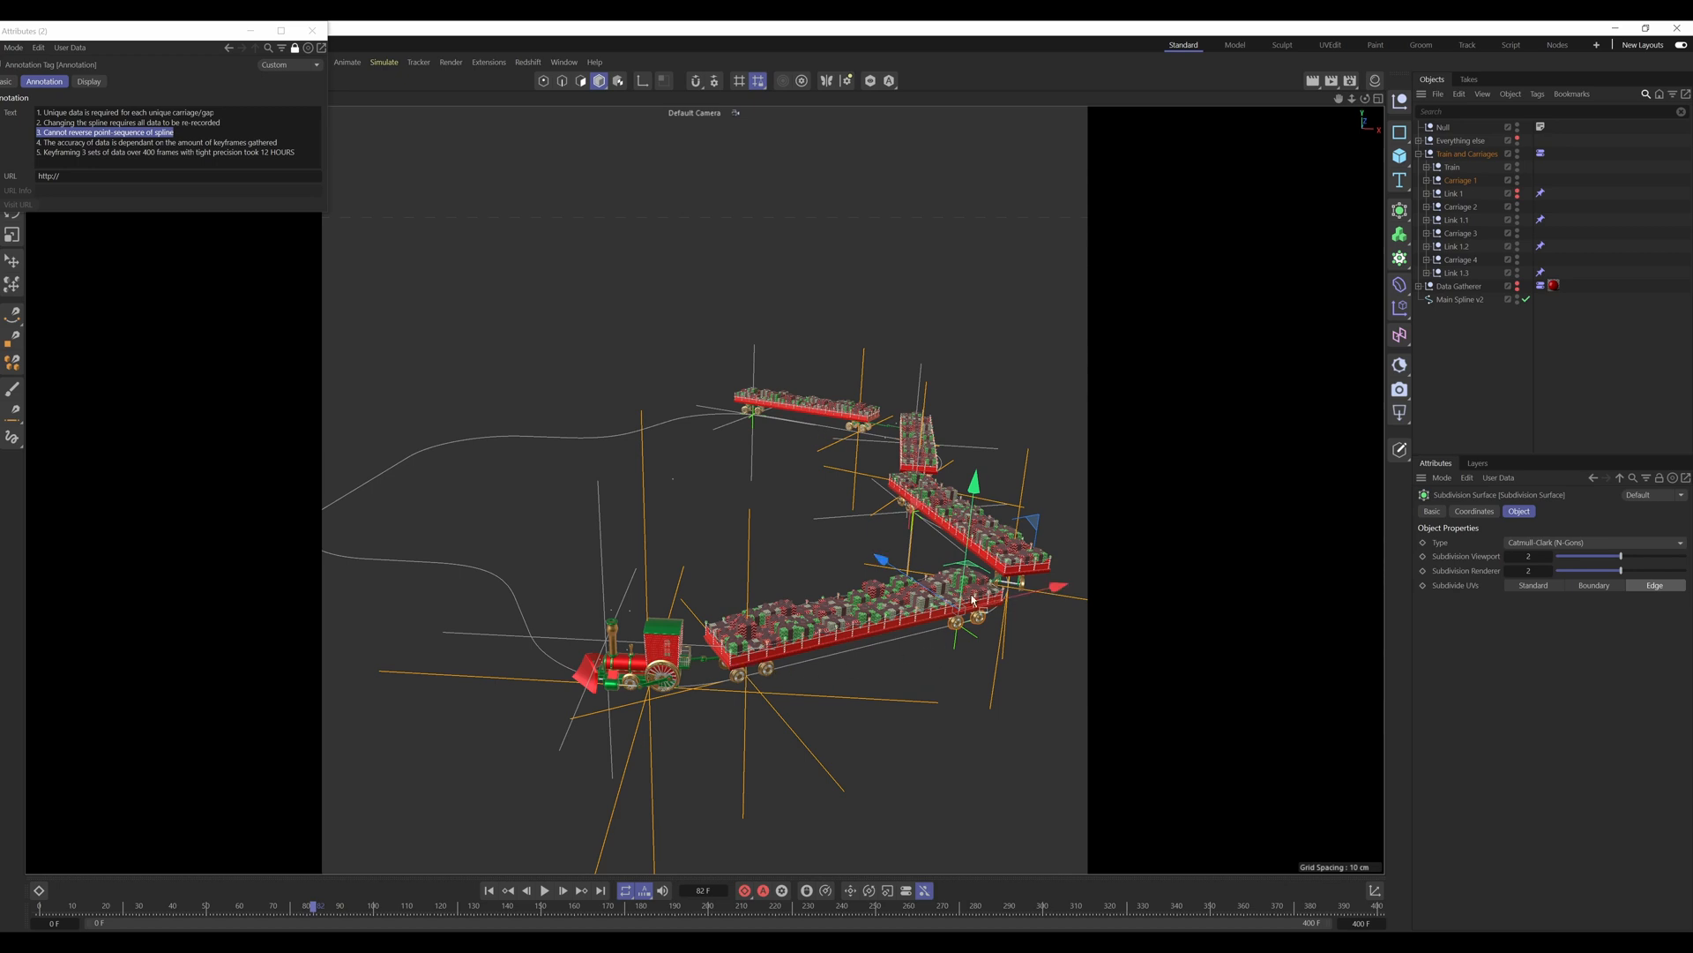
alt+drag(973, 600, 826, 657)
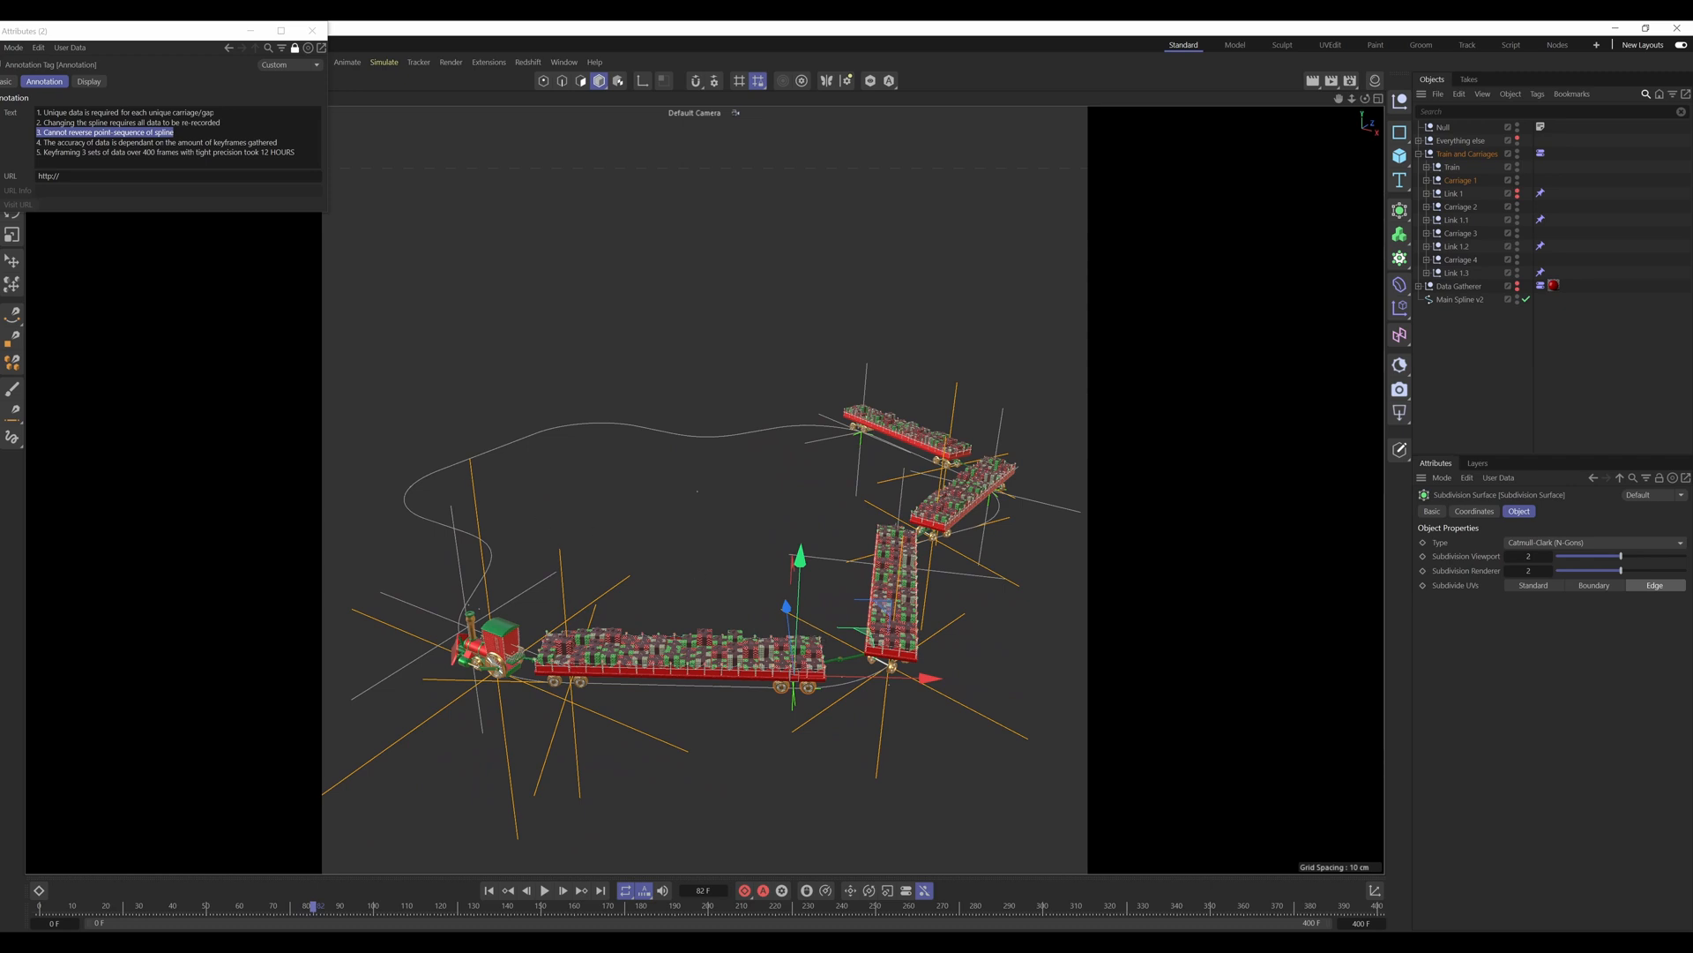
Step: Highlight the annotation's fourth note, on data accuracy depending on keyframe count, and scrub the train back to frame 69
click(182, 142)
drag(278, 142, 37, 142)
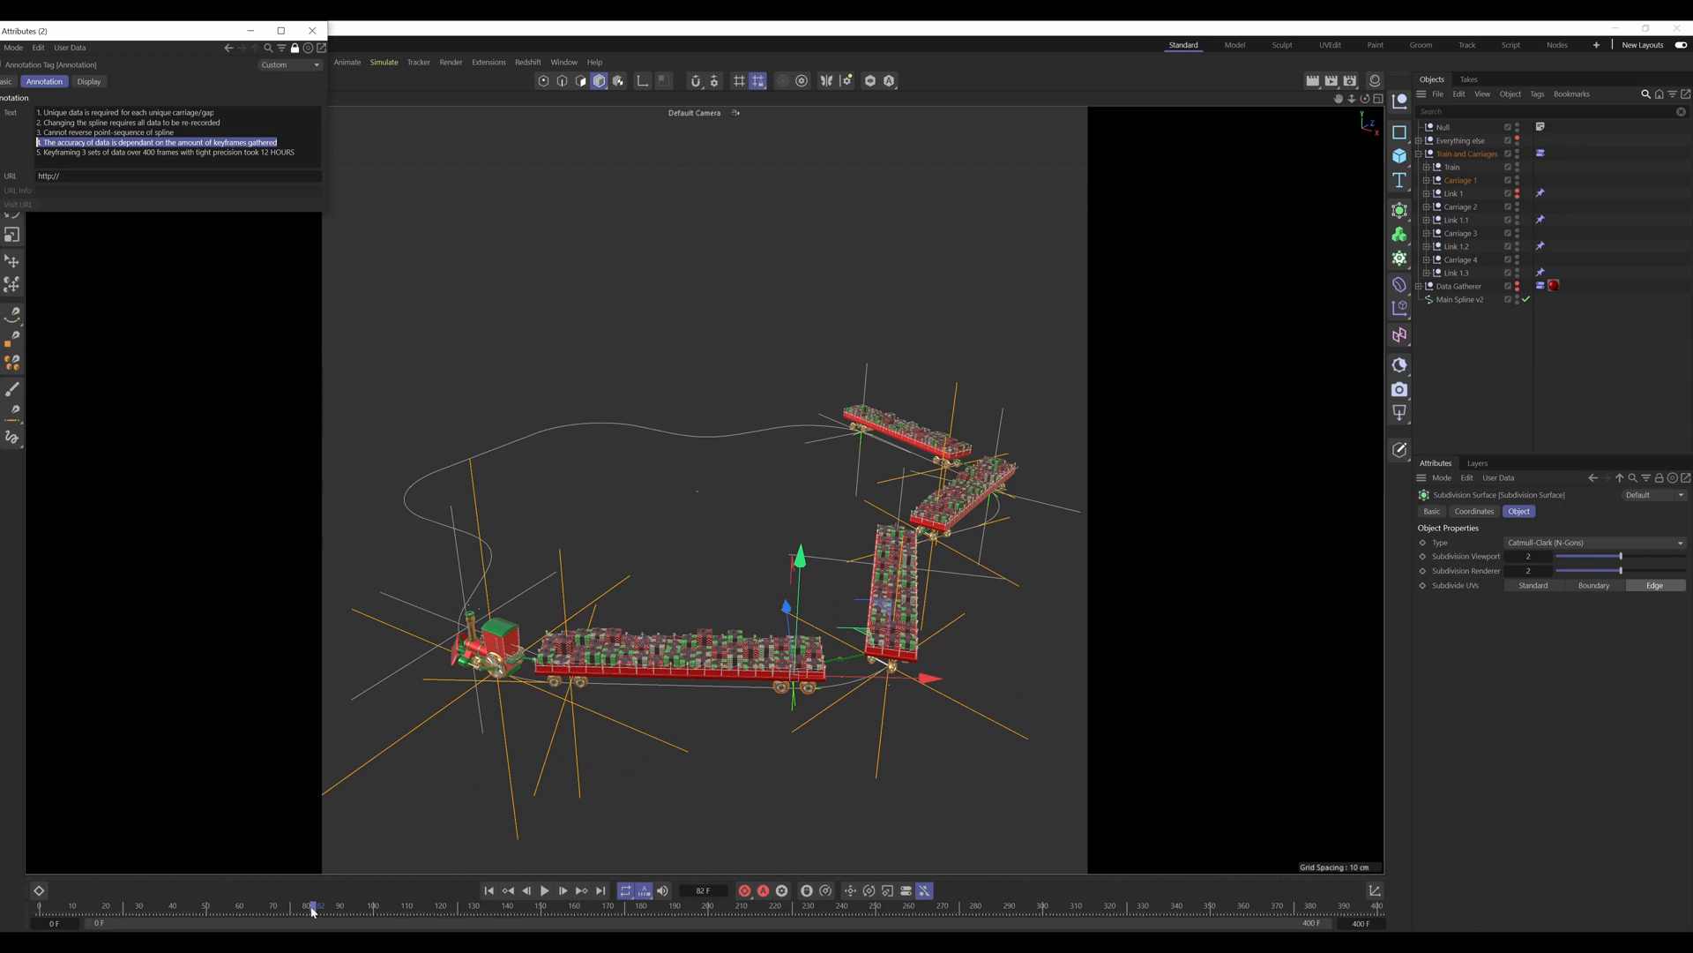
drag(313, 911, 287, 908)
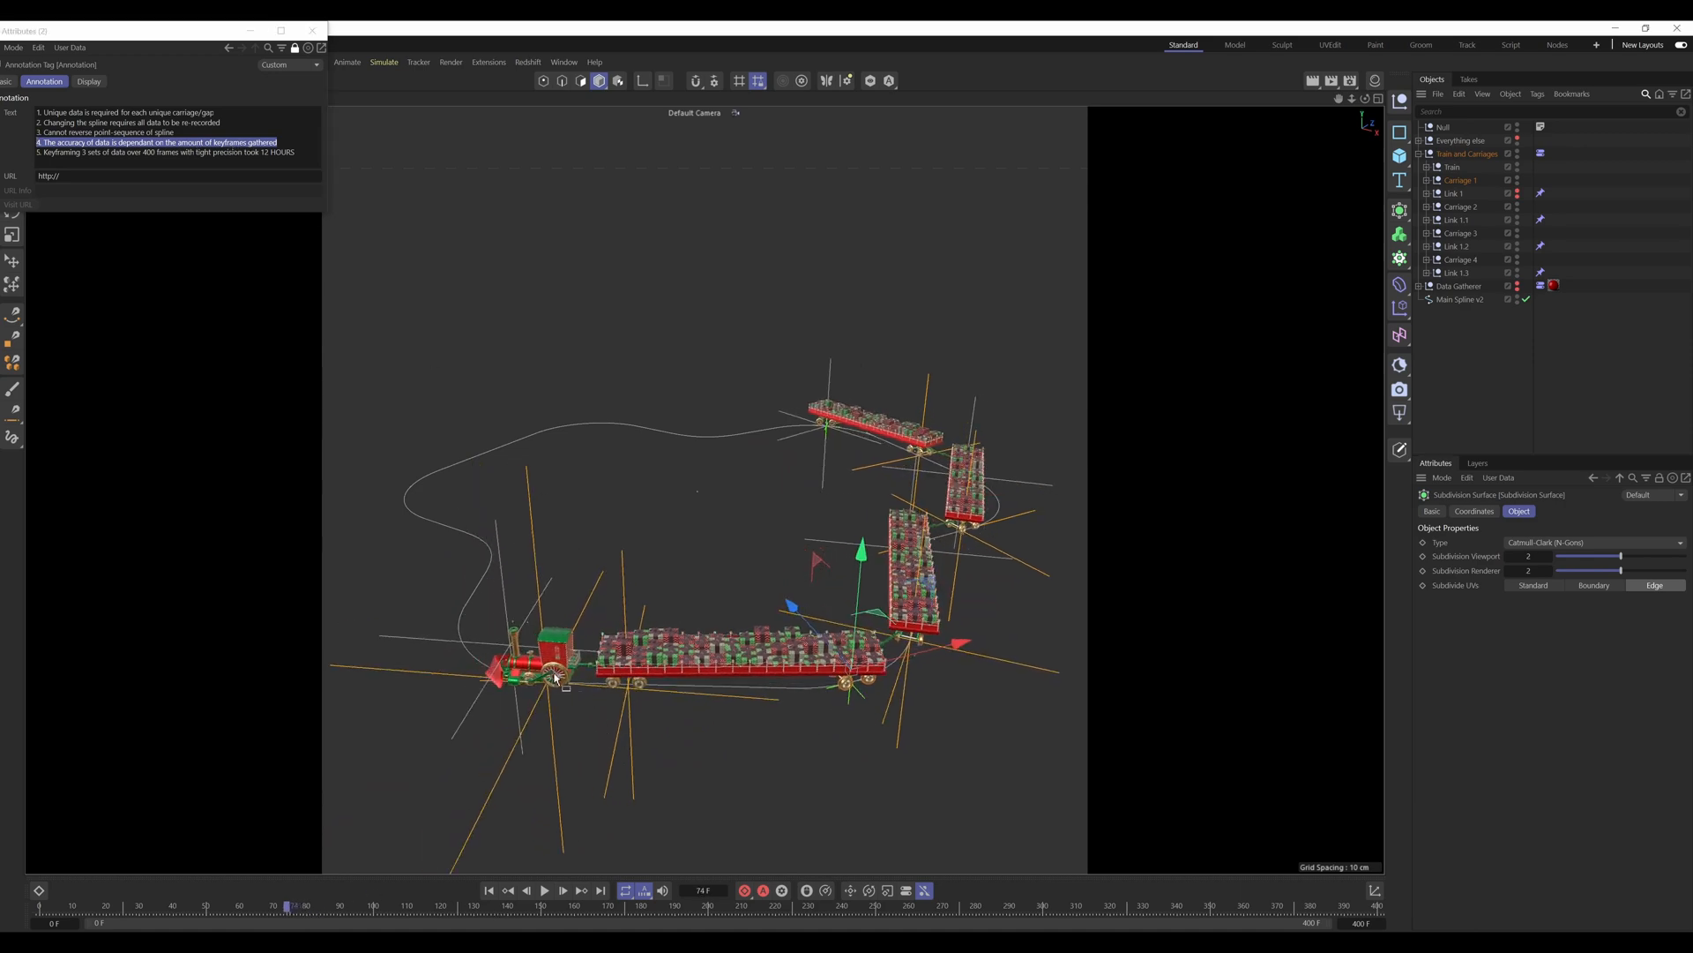
alt+middle_drag(555, 675, 766, 730)
mouse_move(766, 730)
alt+mouse_down()
mouse_move(865, 749)
mouse_move(748, 739)
mouse_move(782, 713)
alt+mouse_up()
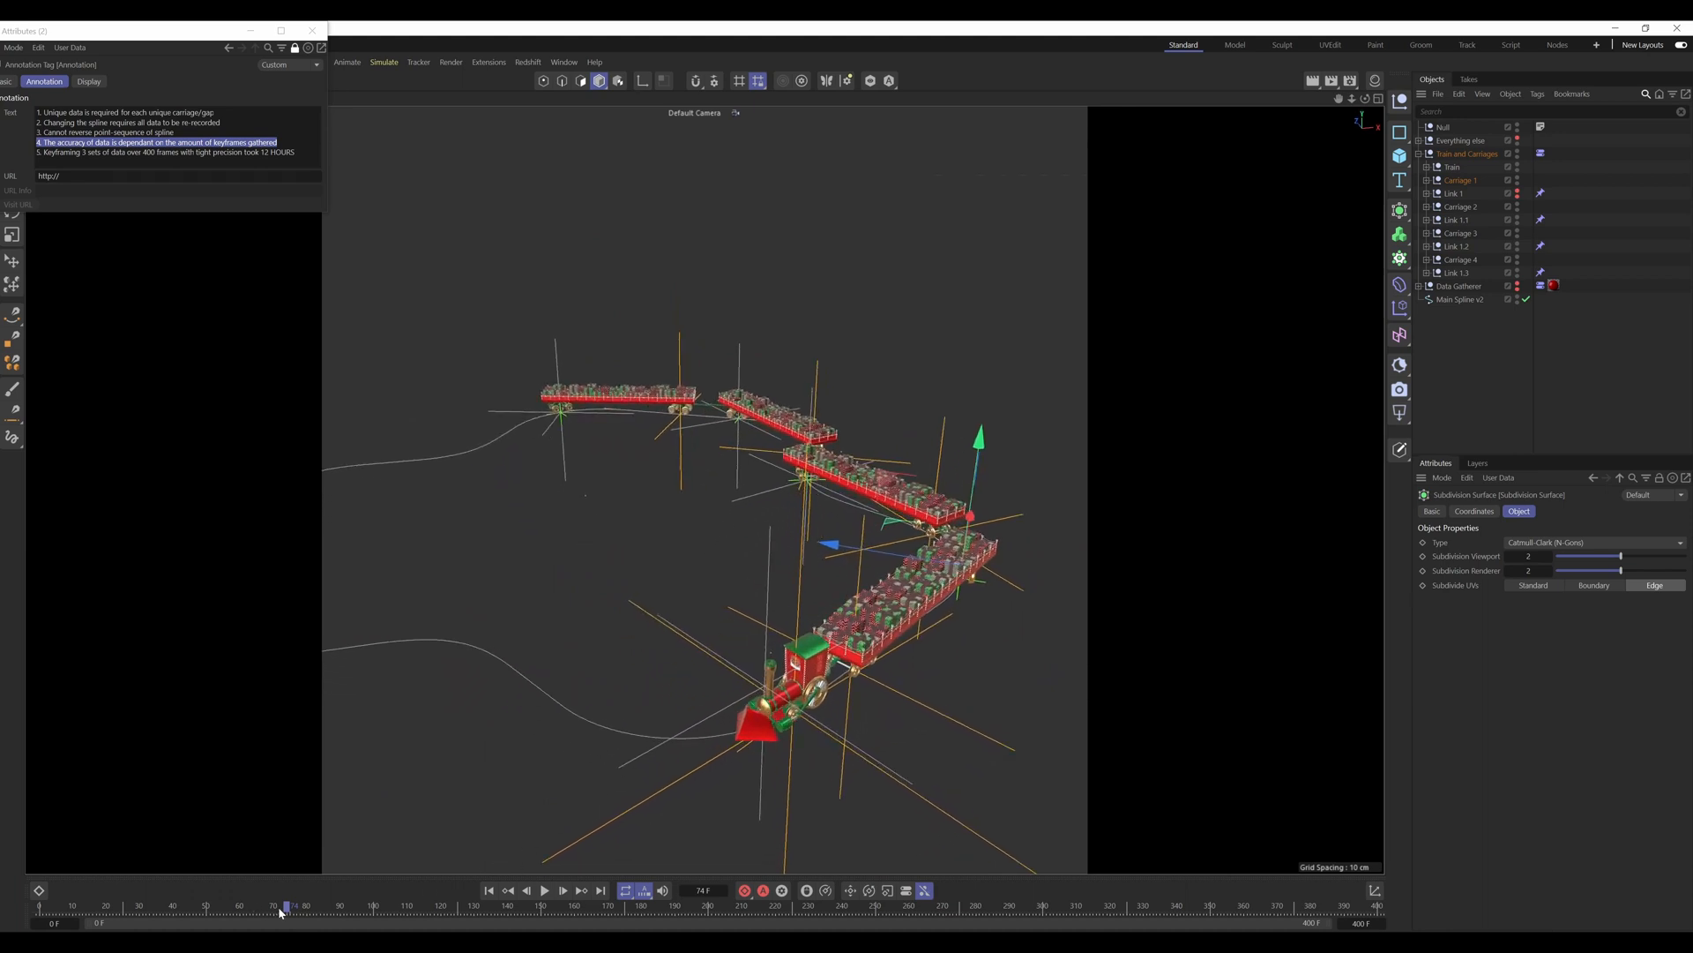
drag(279, 909, 269, 908)
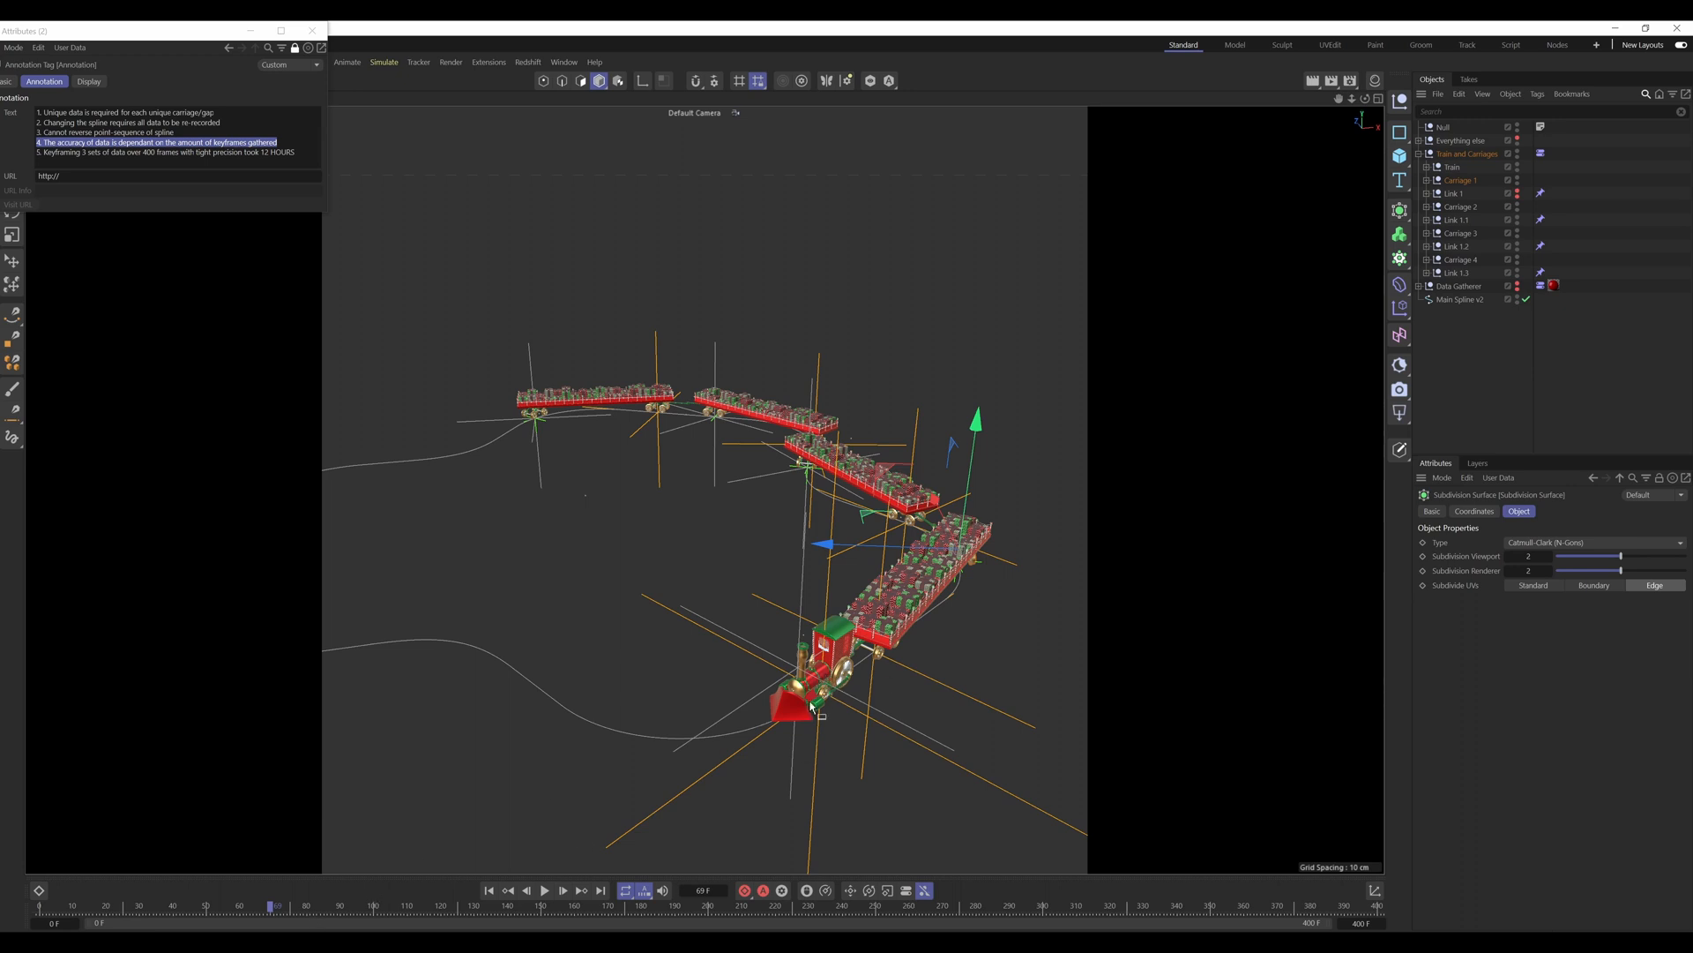
Step: Jump the train through frames 78, 86, 96 and 106 and back to frame 90 to compare widely spaced keyframe positions
click(300, 909)
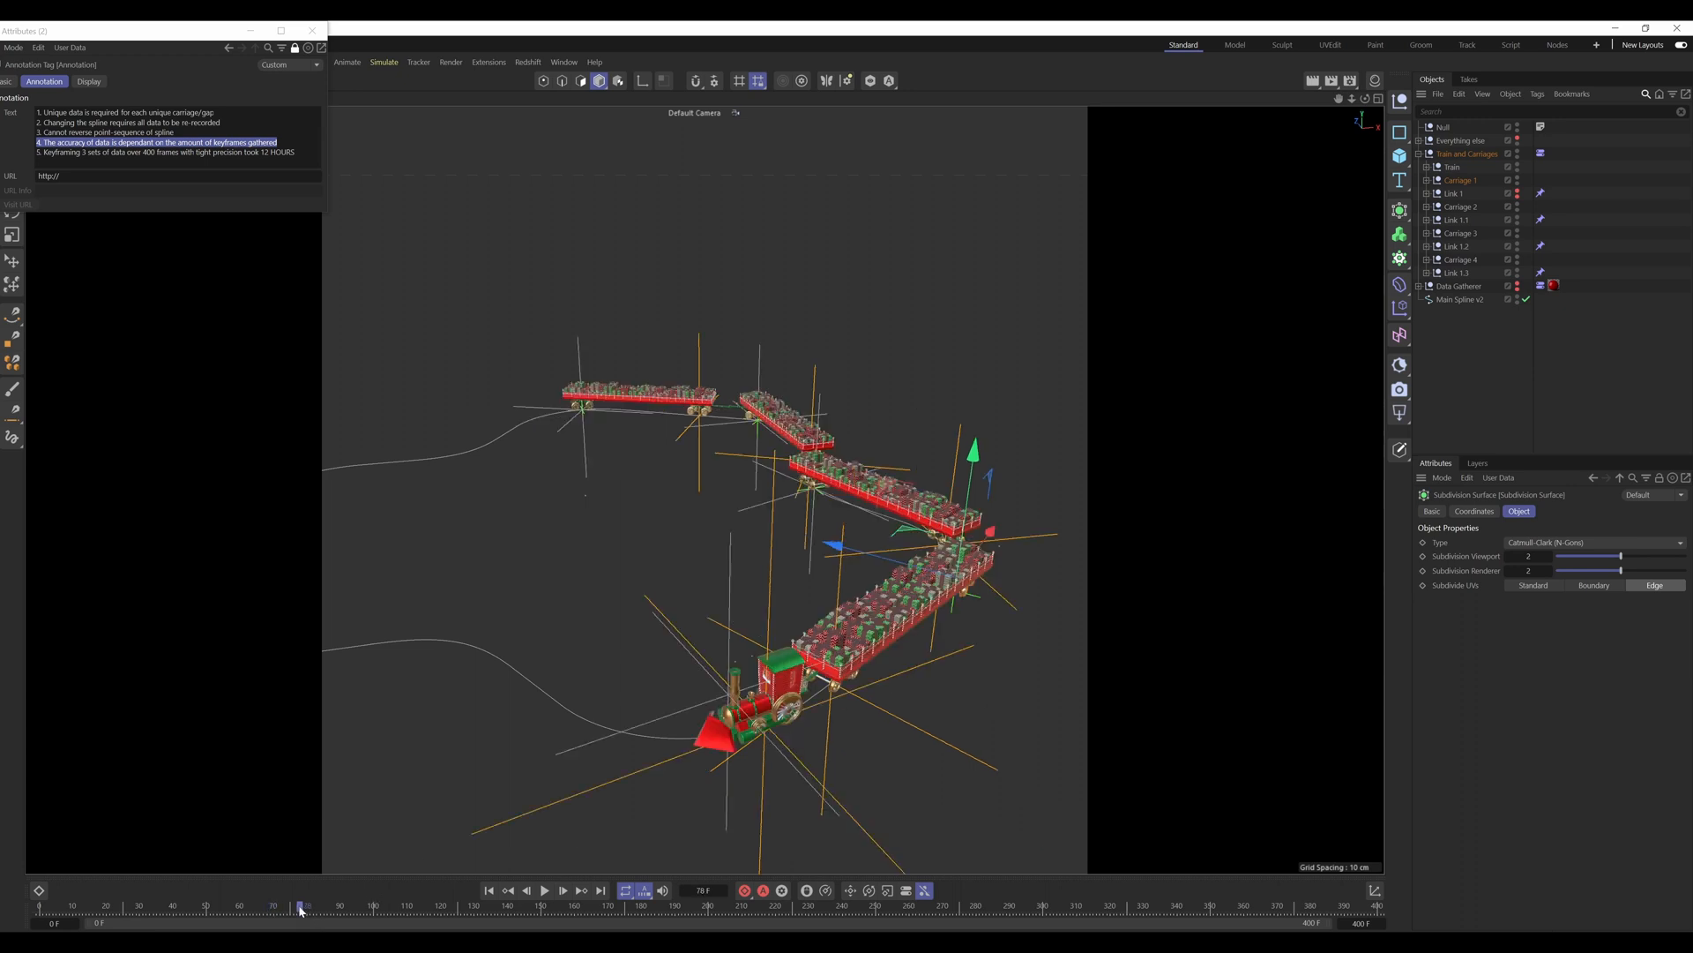
click(328, 910)
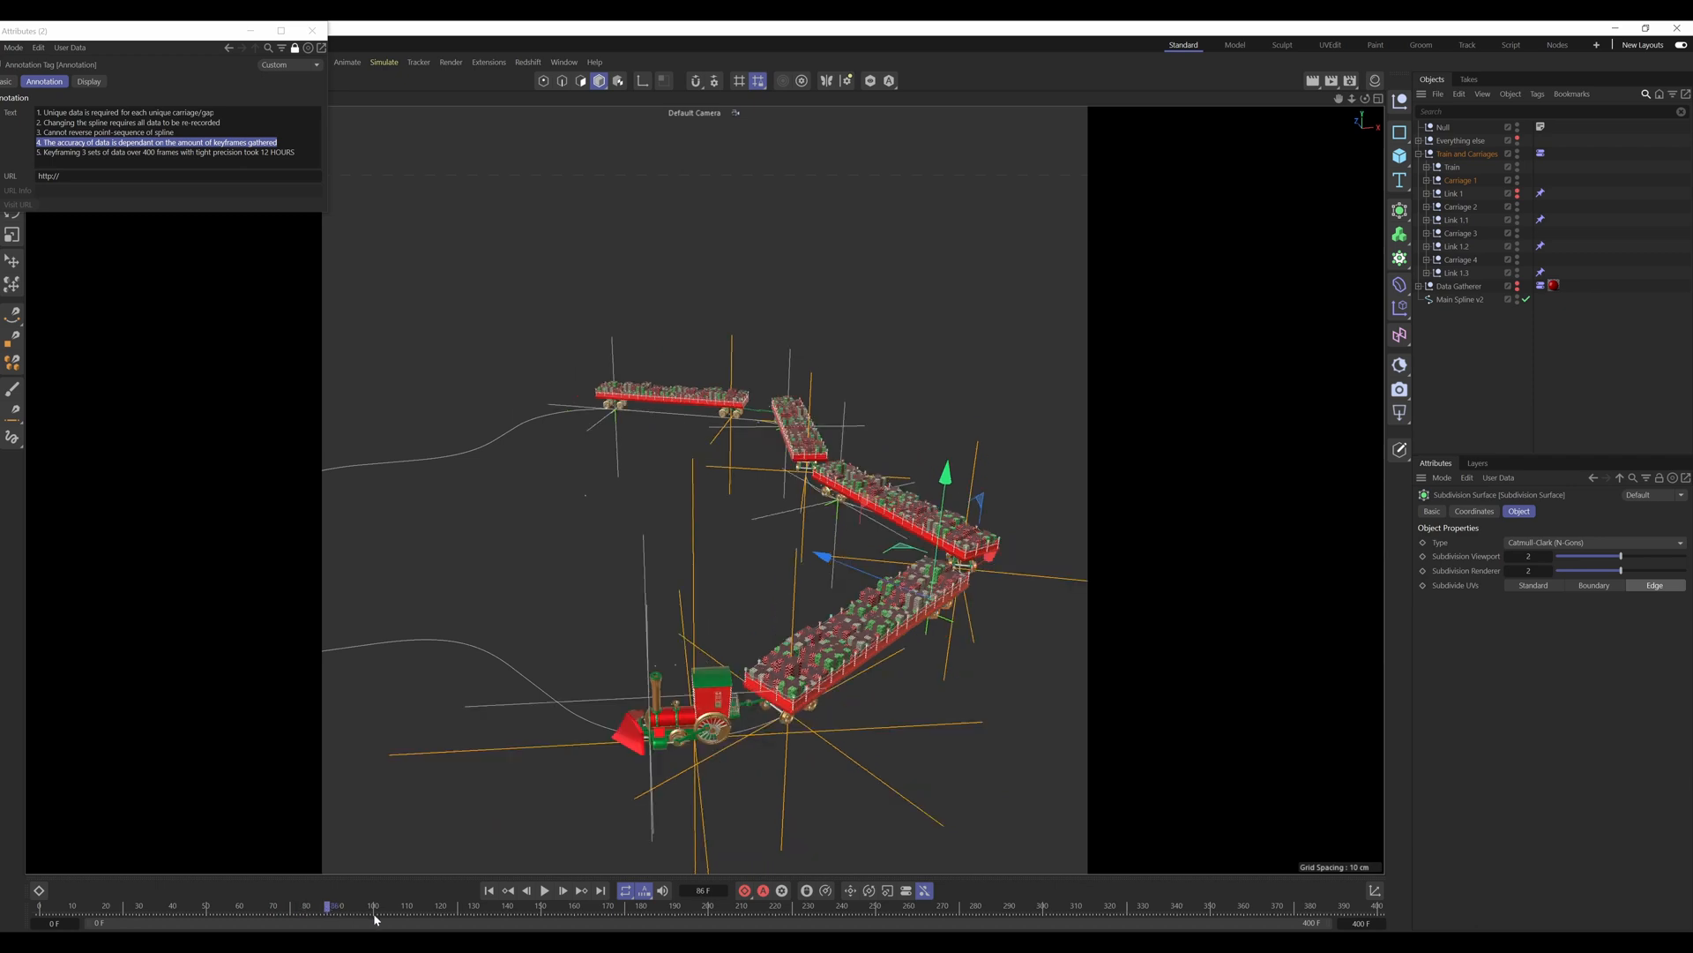
click(362, 909)
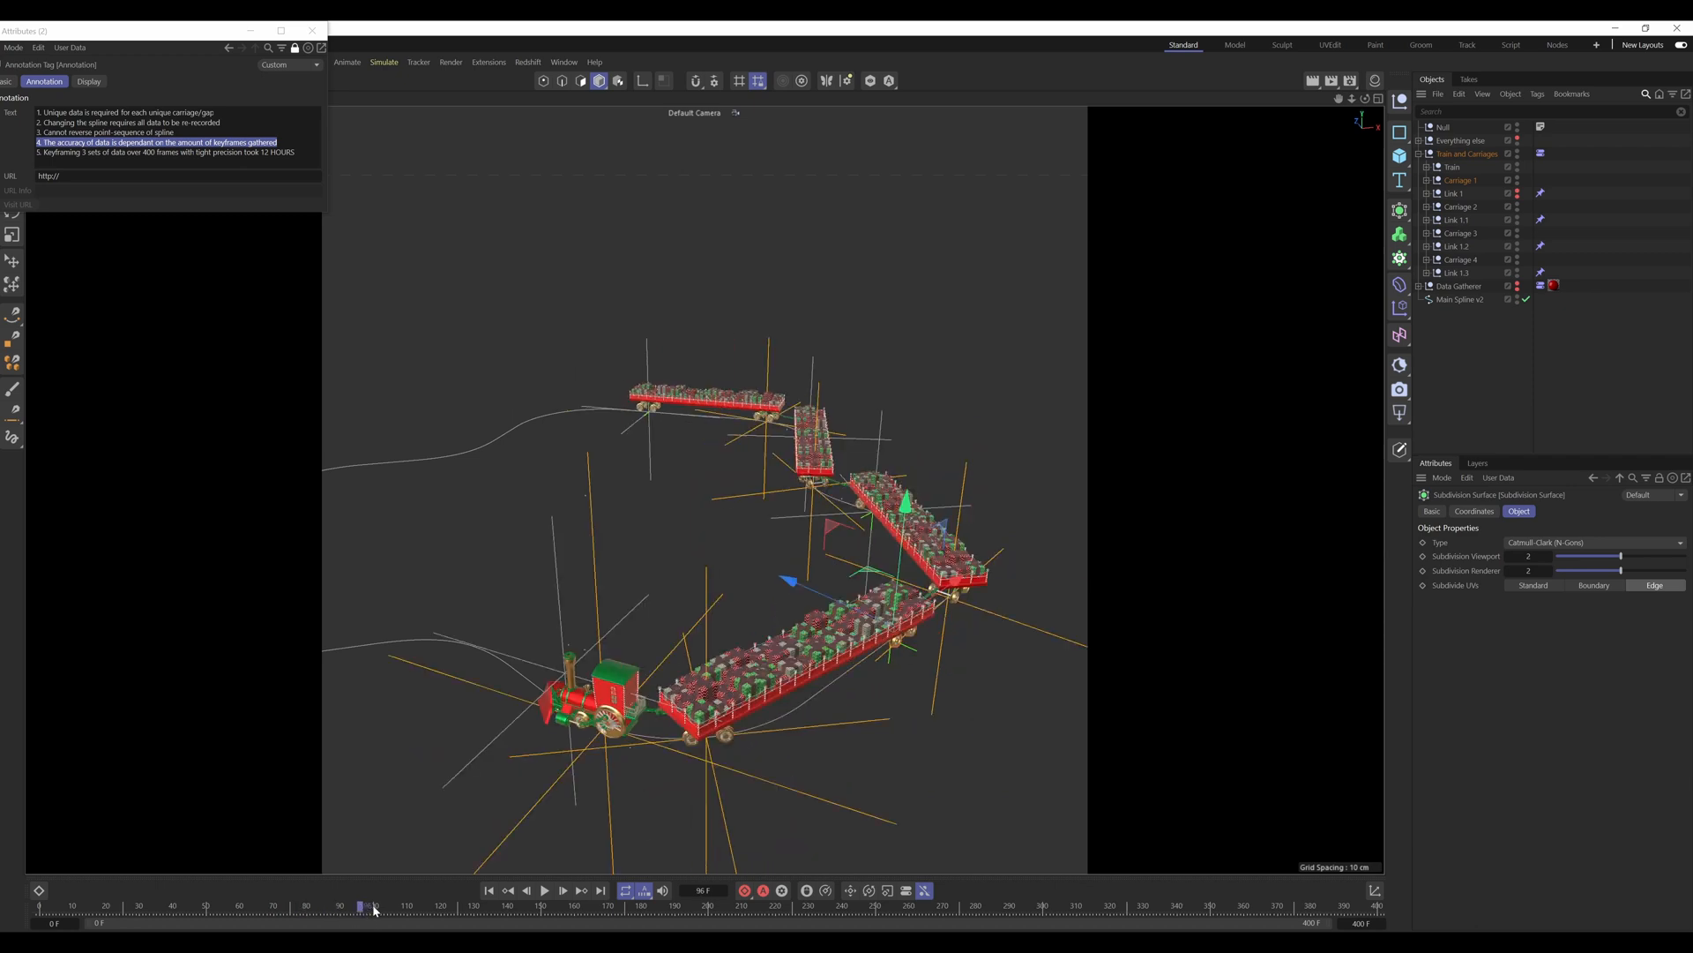
click(394, 909)
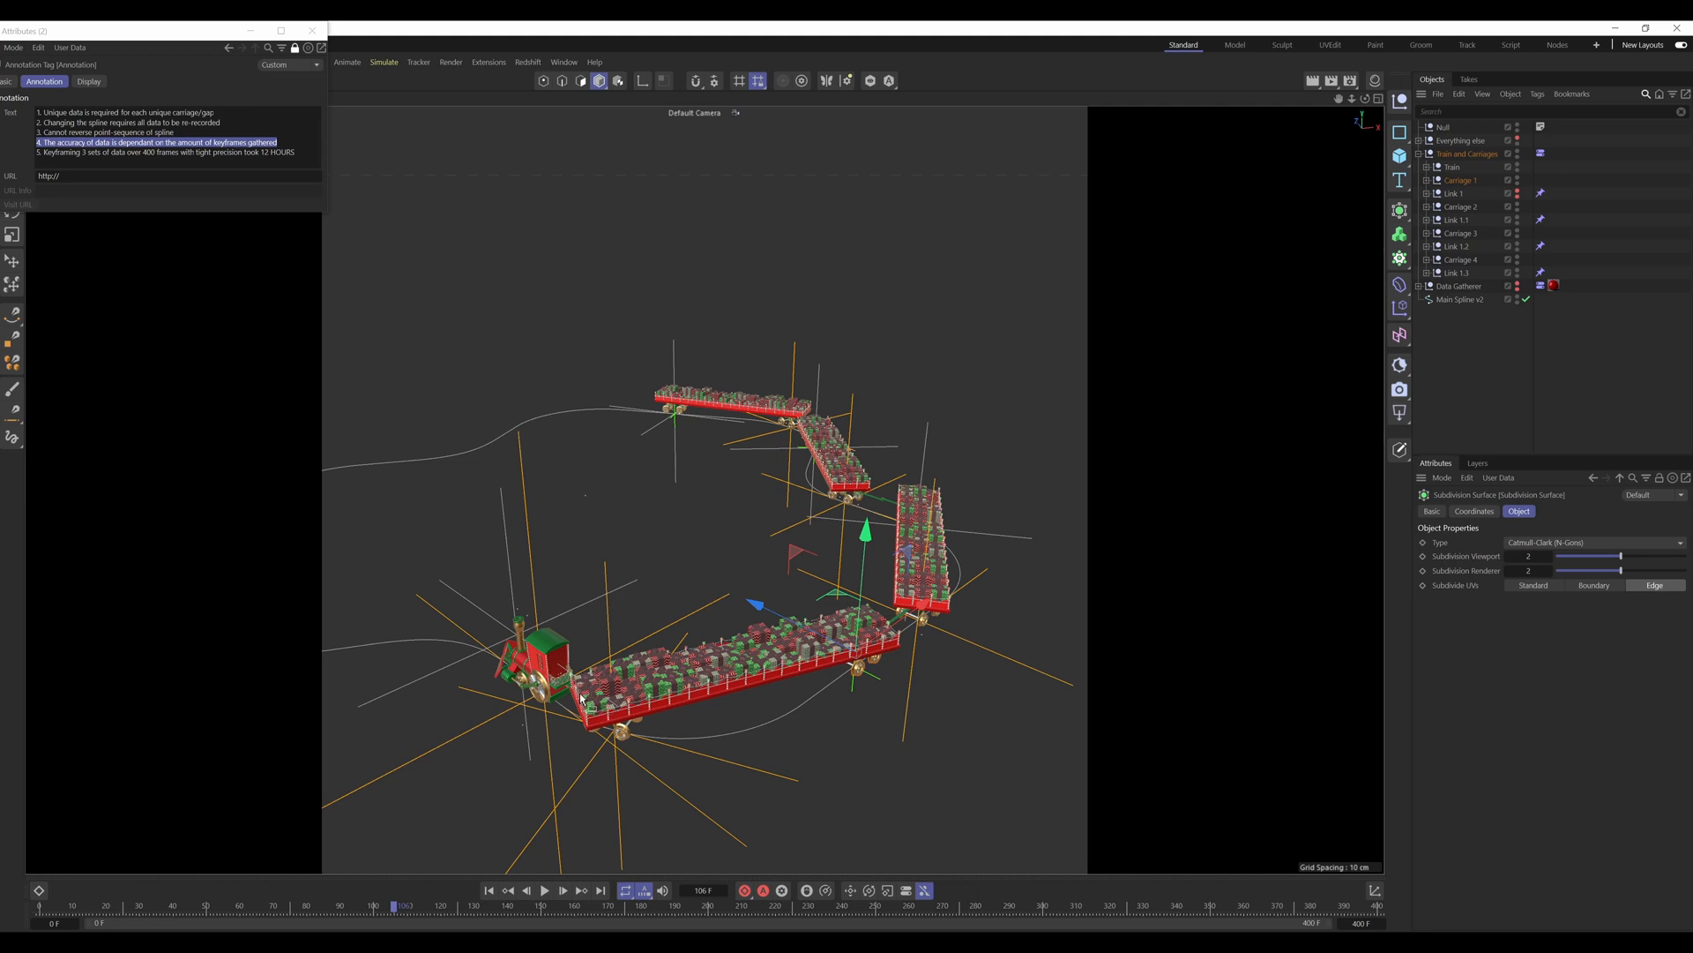
click(342, 909)
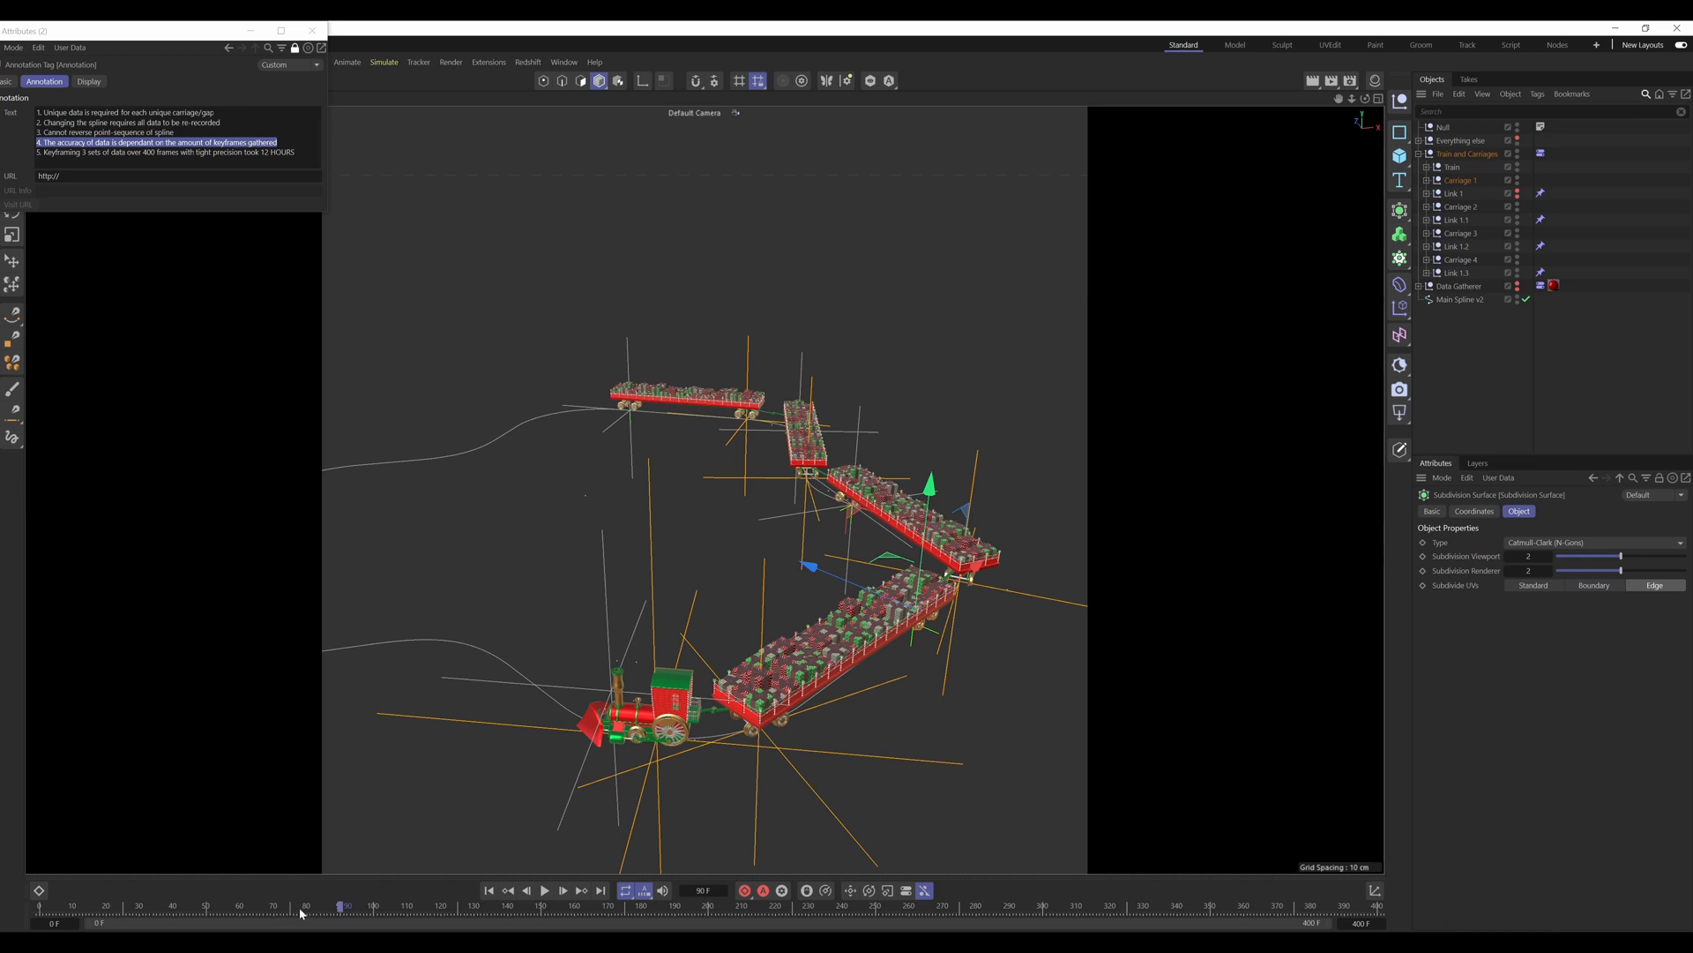
Step: Scrub the train back and forth around the bend up to frame 110, finishing at frame 63, to check its path between keyframes
drag(304, 913, 281, 907)
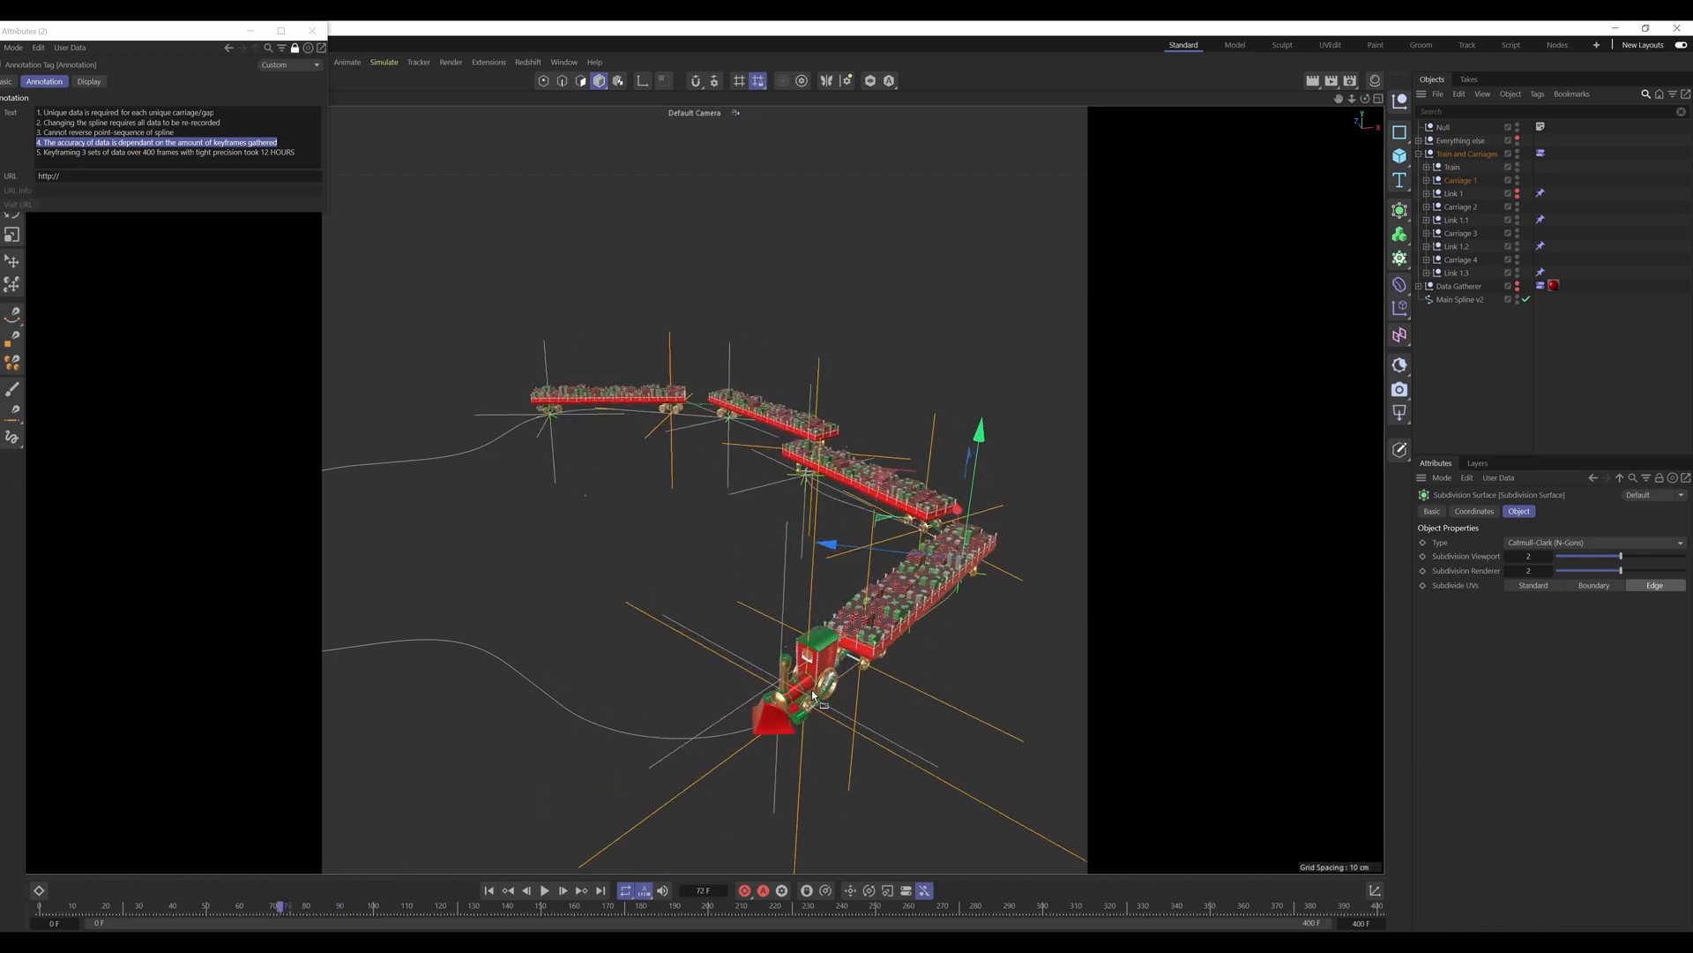
drag(284, 908, 322, 920)
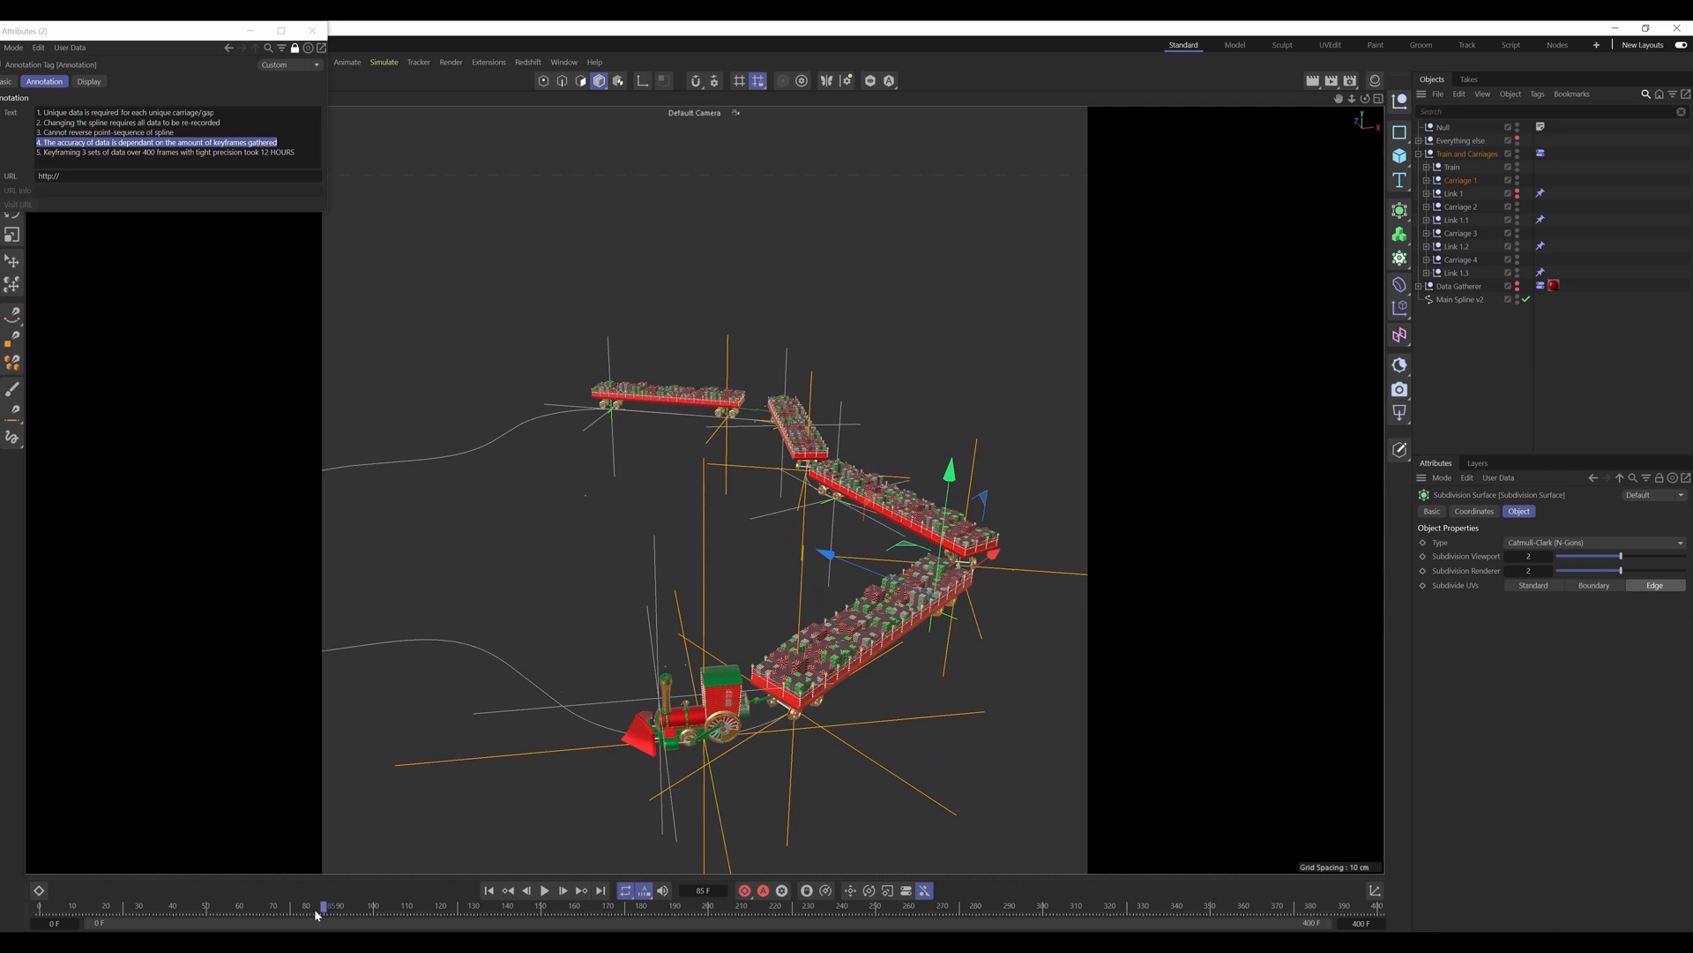
drag(329, 909, 370, 906)
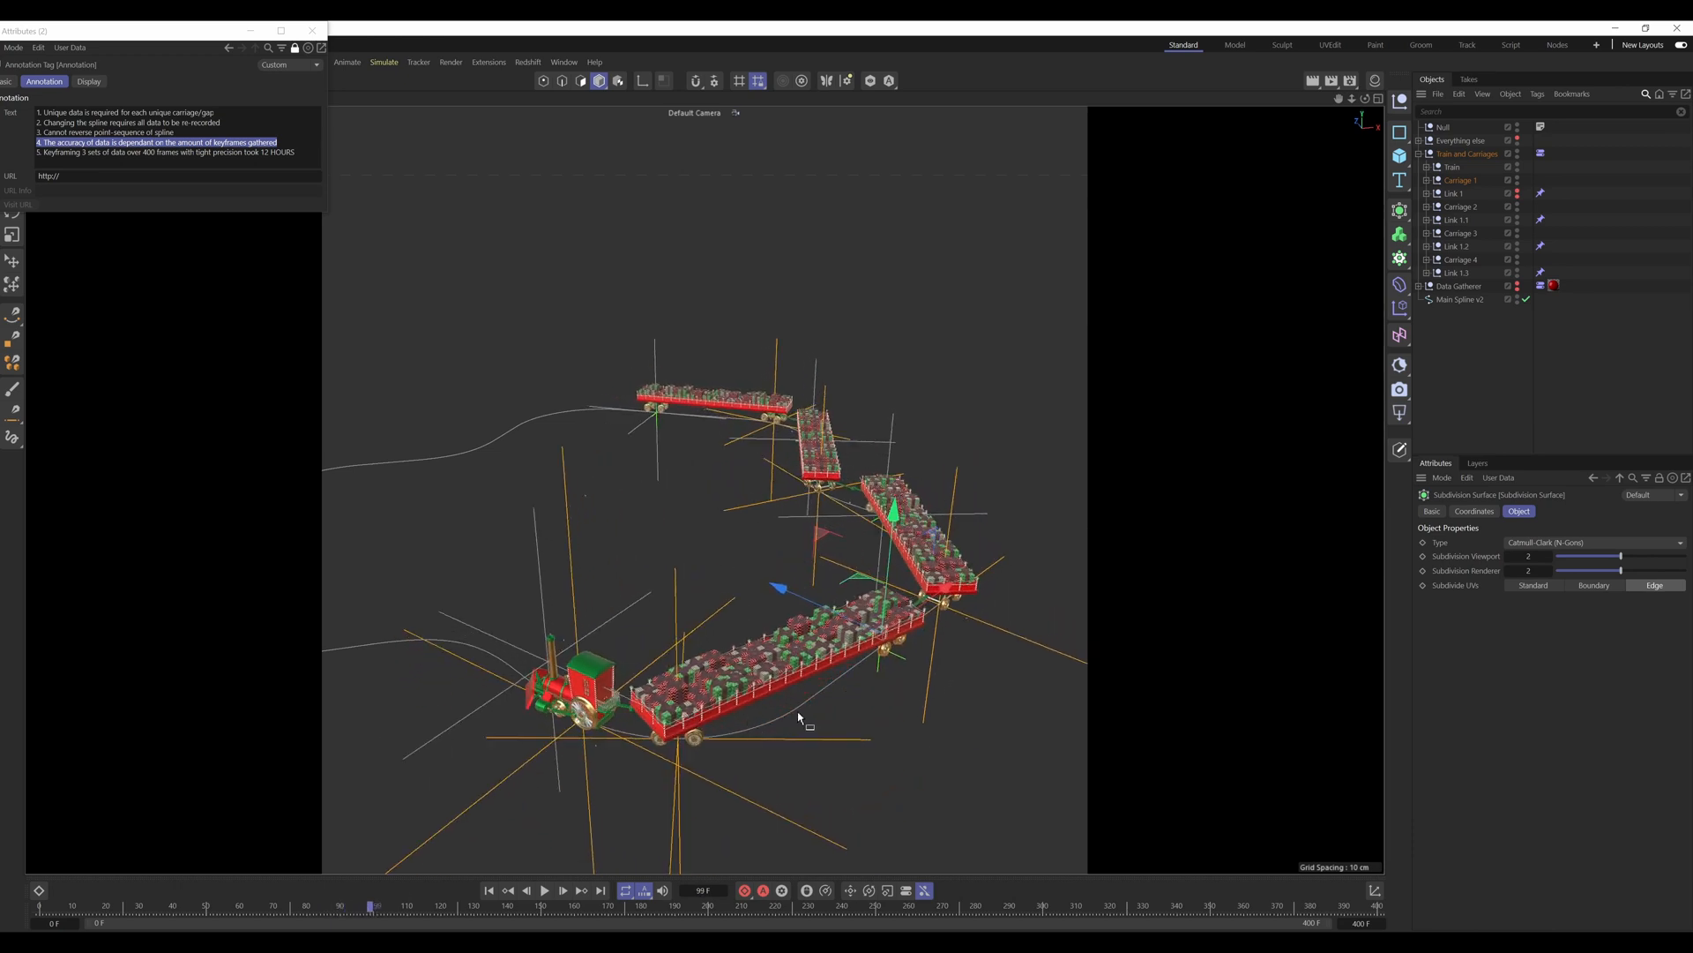
drag(372, 906, 377, 906)
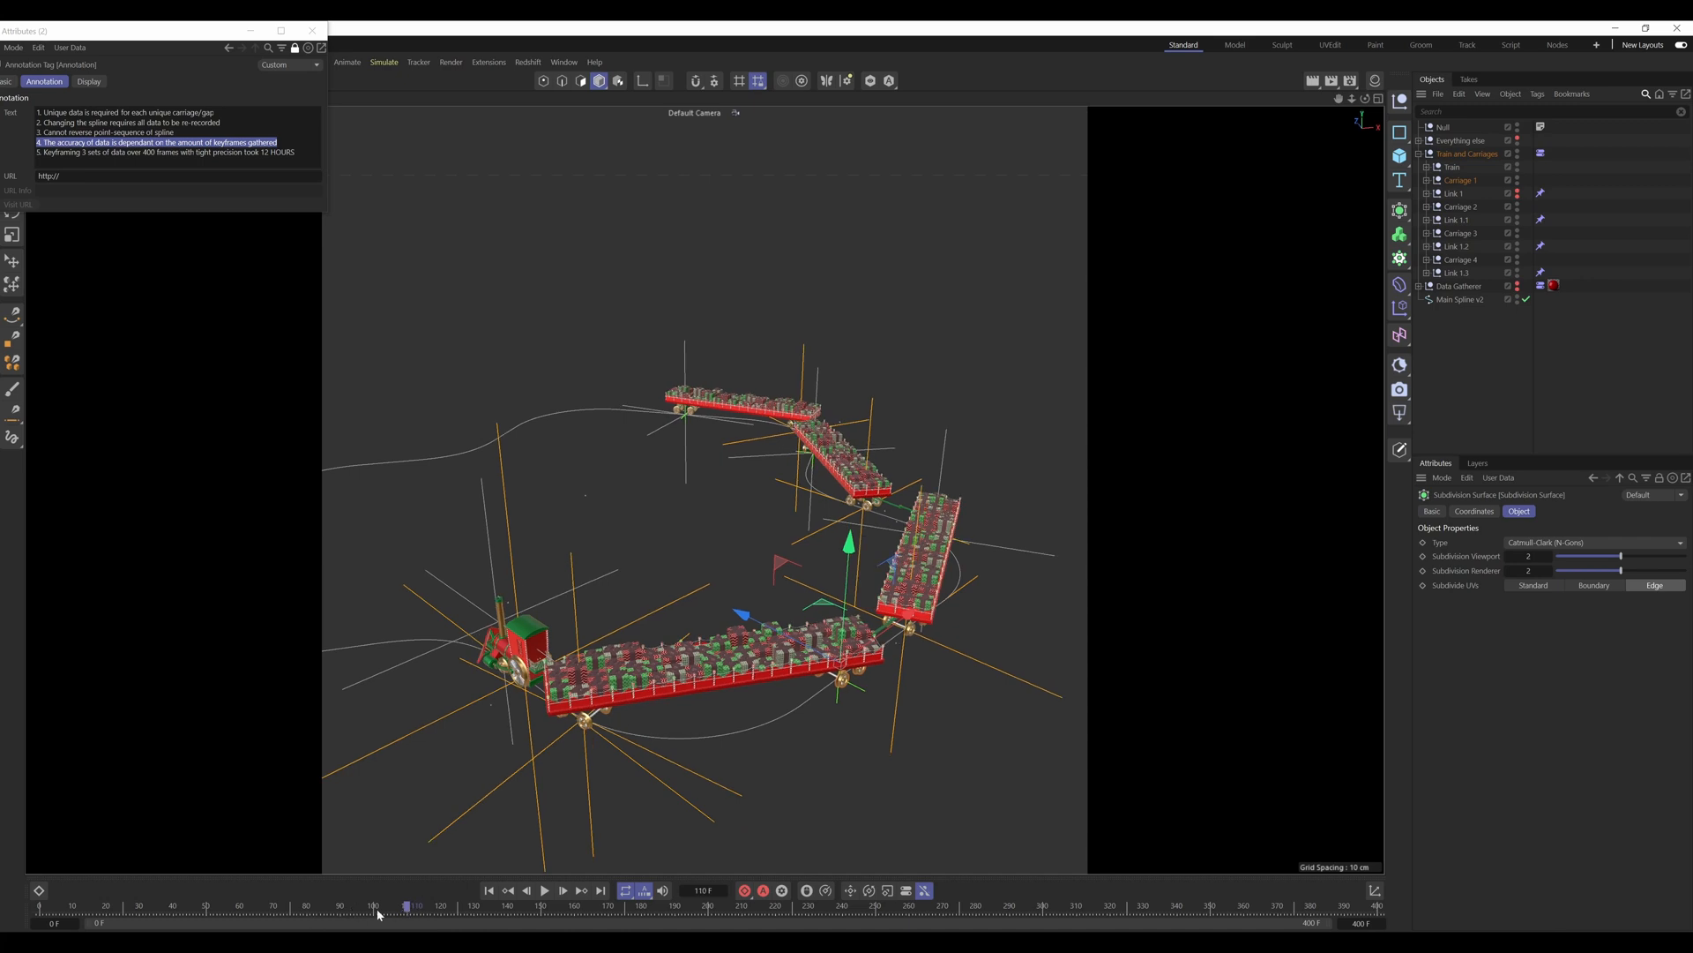
drag(369, 913, 249, 904)
Step: Highlight the annotation's fifth note, on keyframing three data sets over 400 frames, and clear the object selection
click(214, 152)
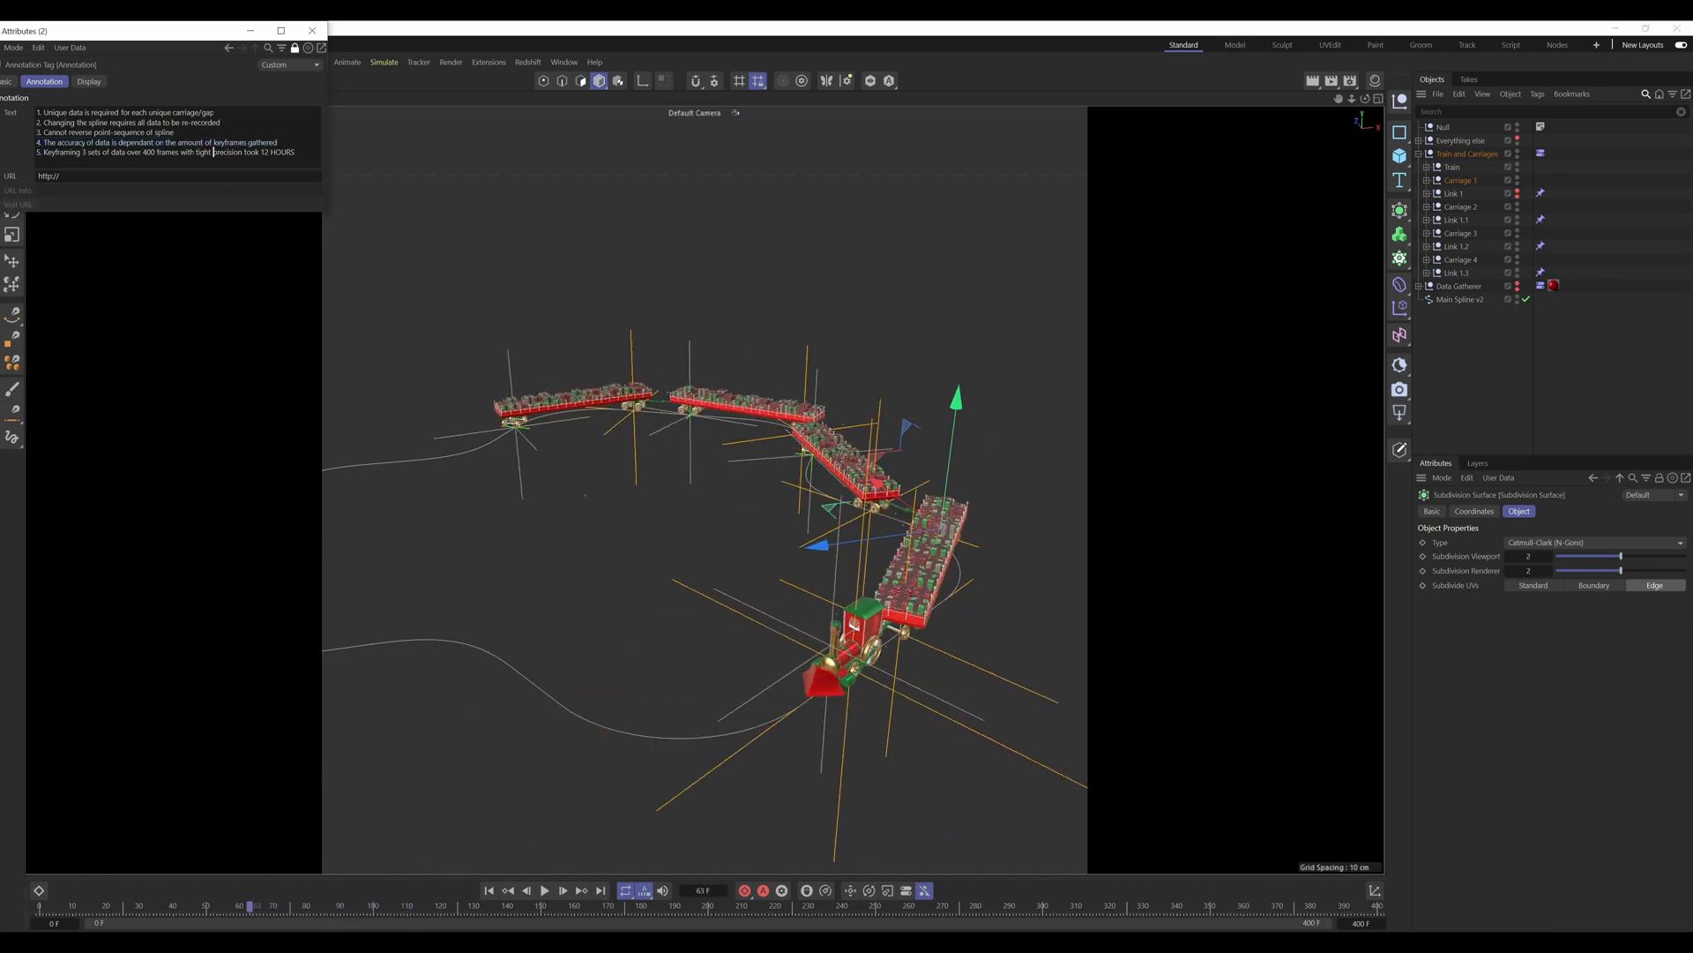
drag(296, 152, 35, 154)
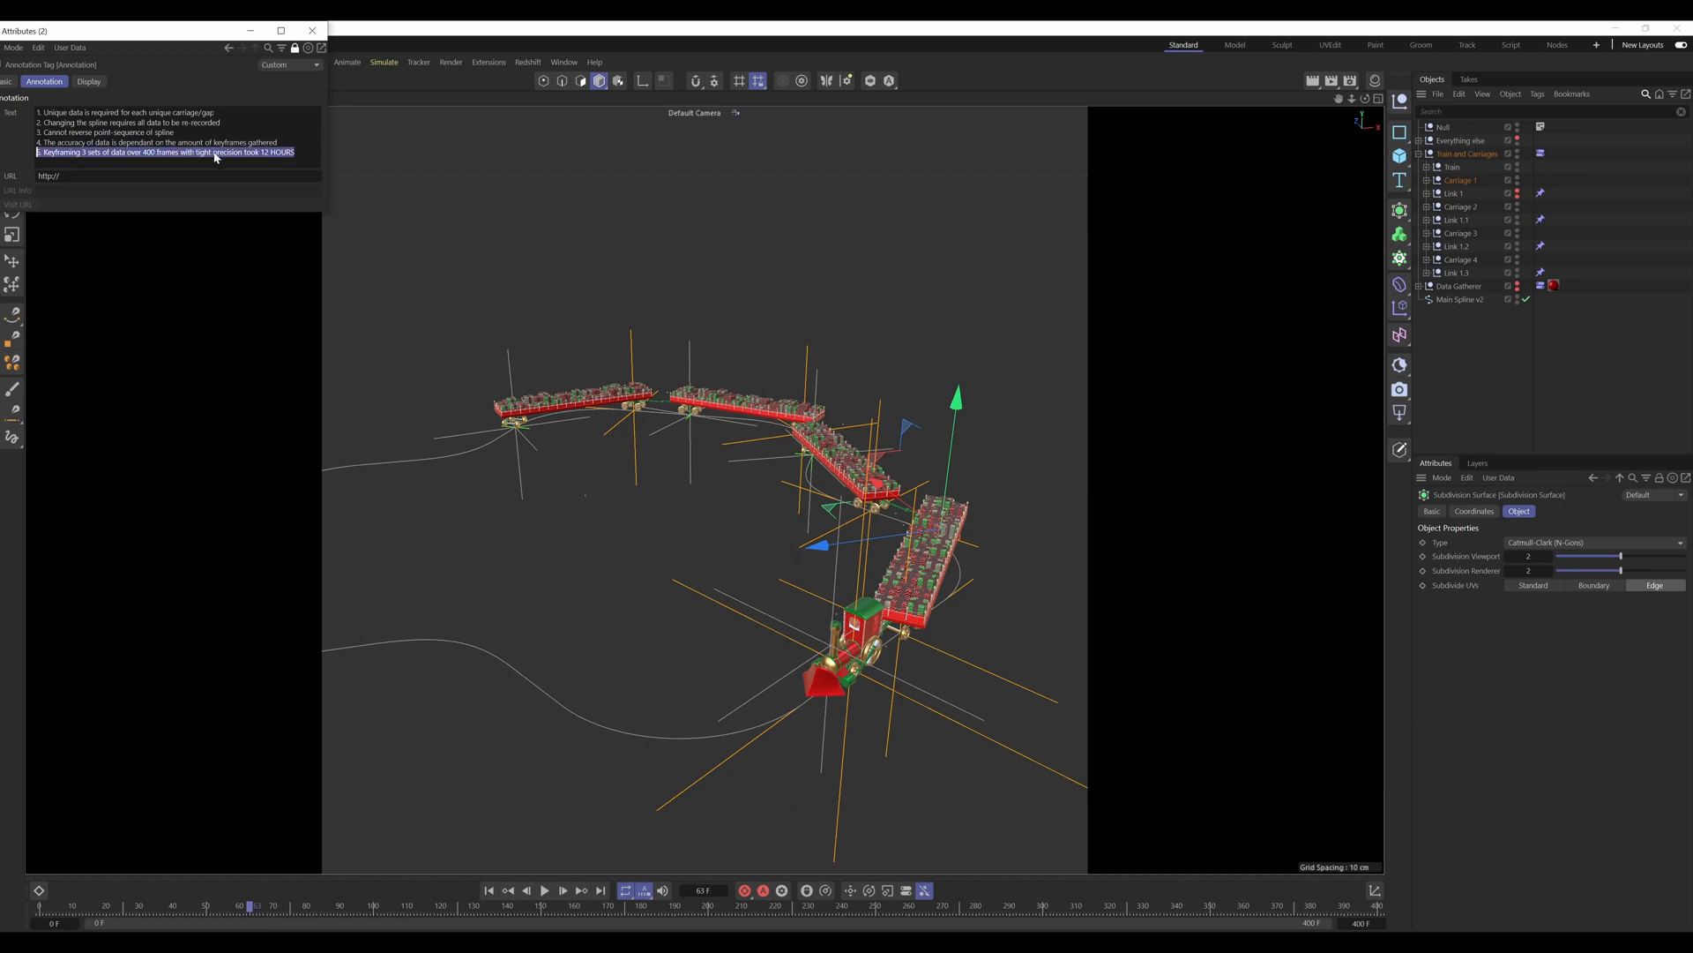
click(293, 154)
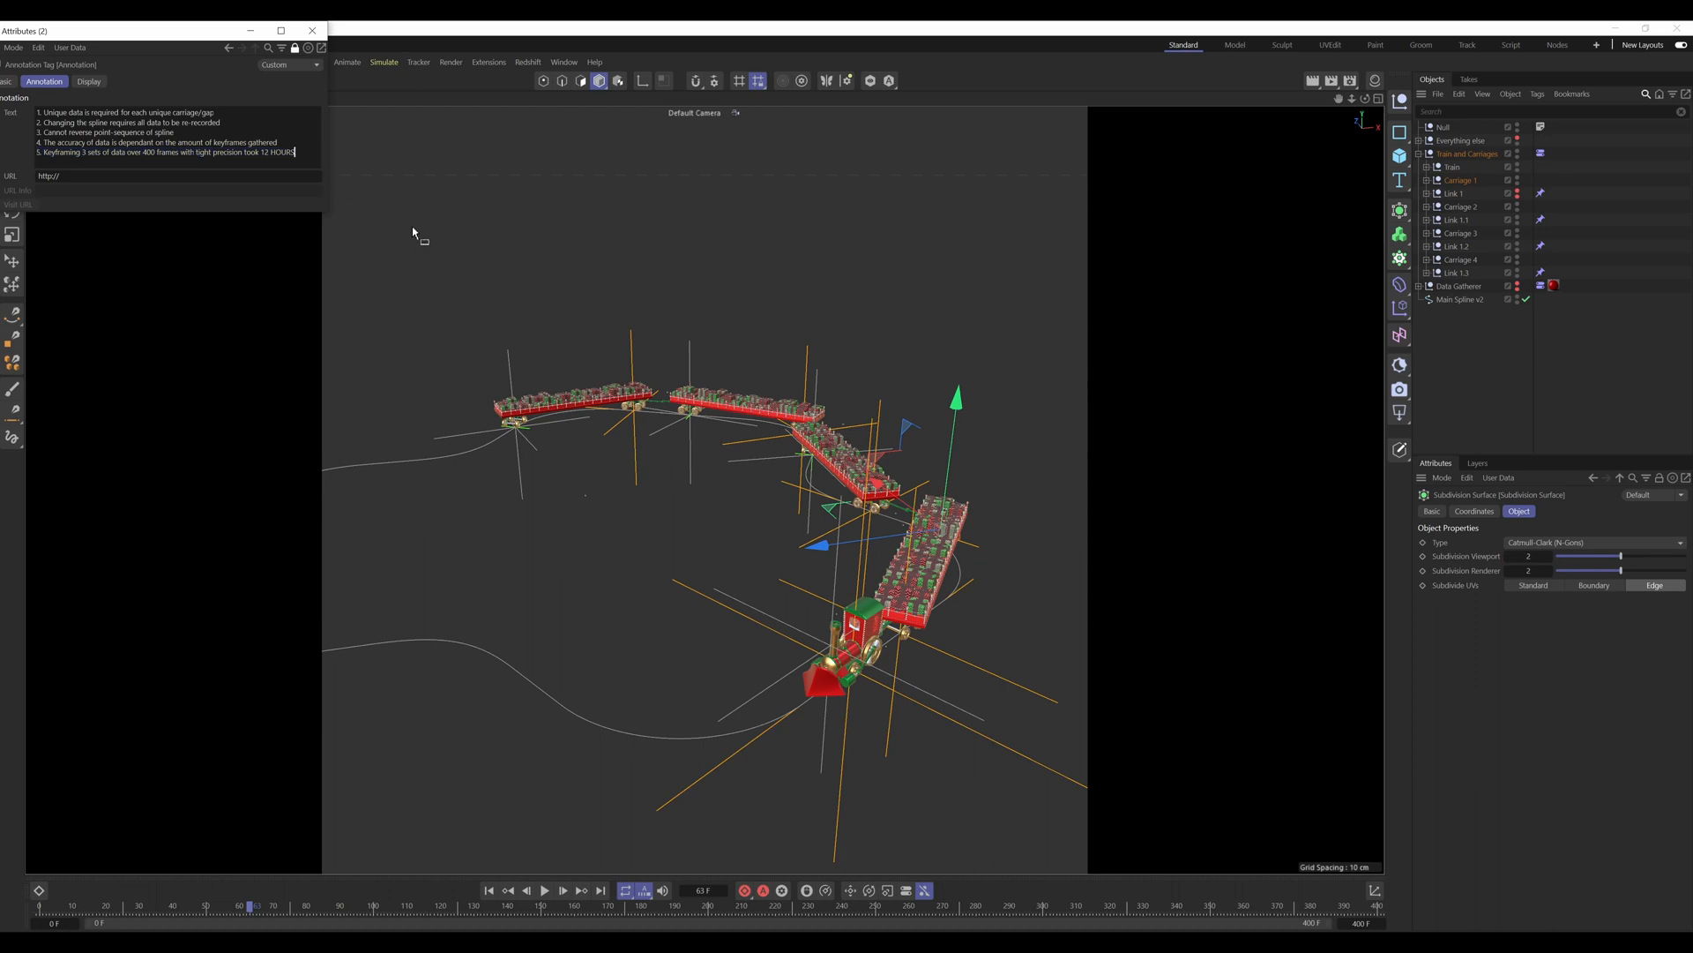
click(756, 331)
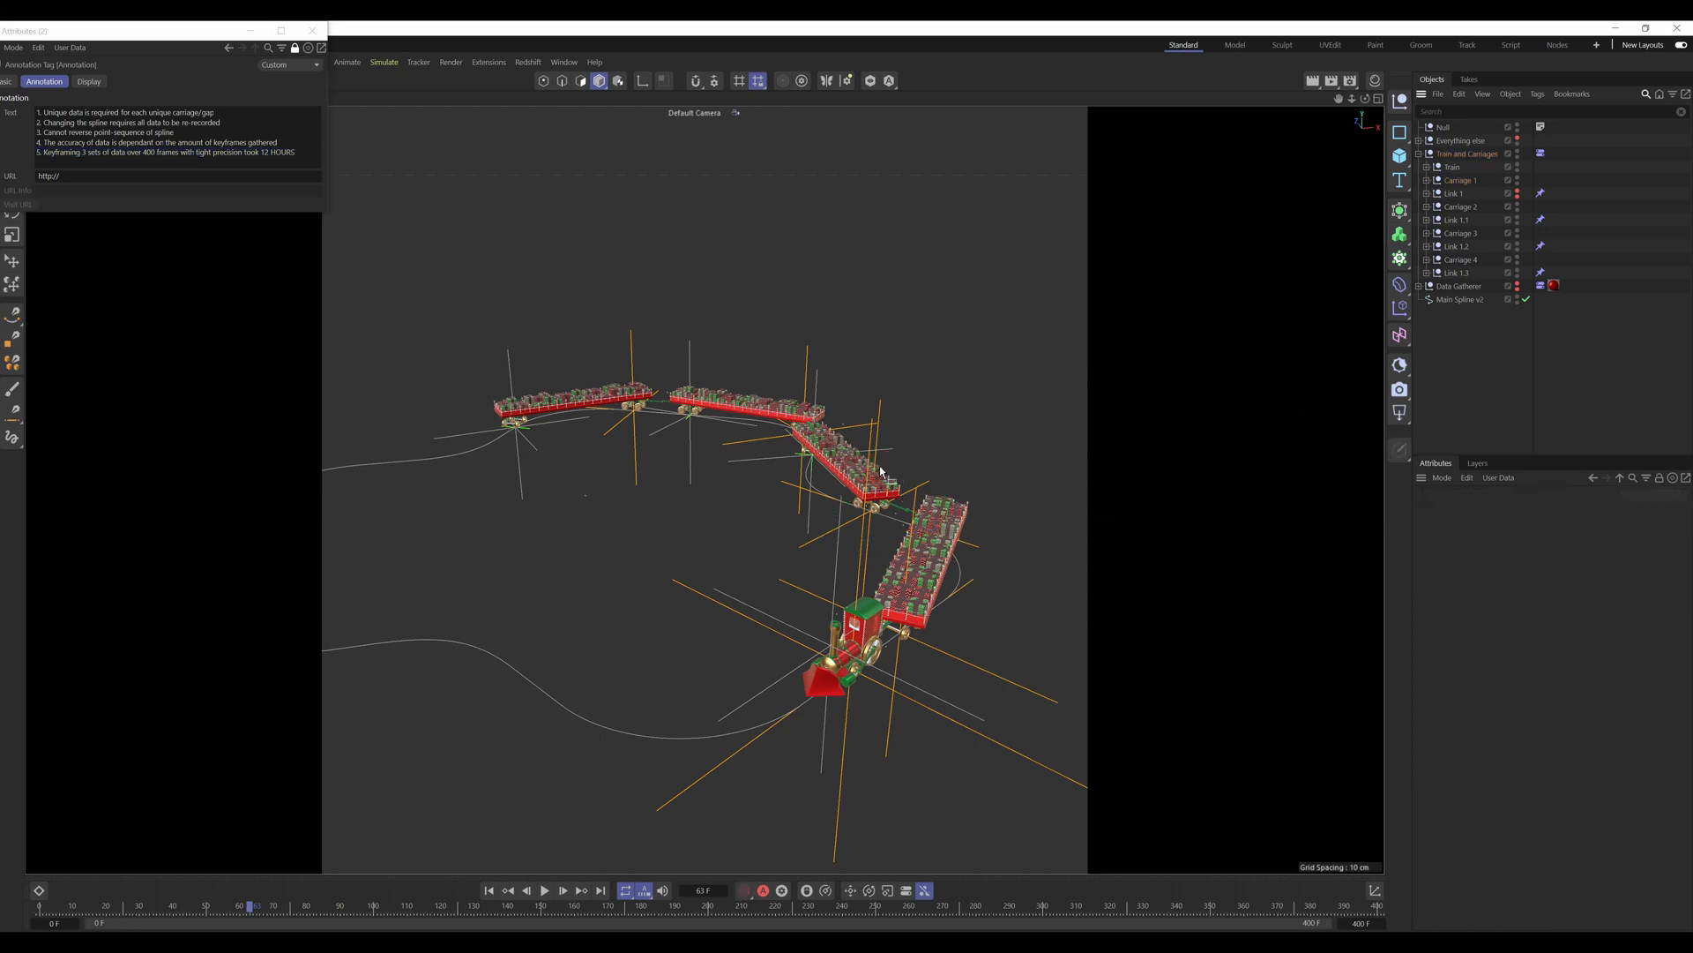
Step: Examine the whole train and its carriages along the spline from several angles at frame 63
alt+middle_drag(868, 475, 920, 484)
alt+drag(920, 484, 886, 491)
scroll(886, 487, down, 1)
alt+middle_drag(911, 466, 931, 508)
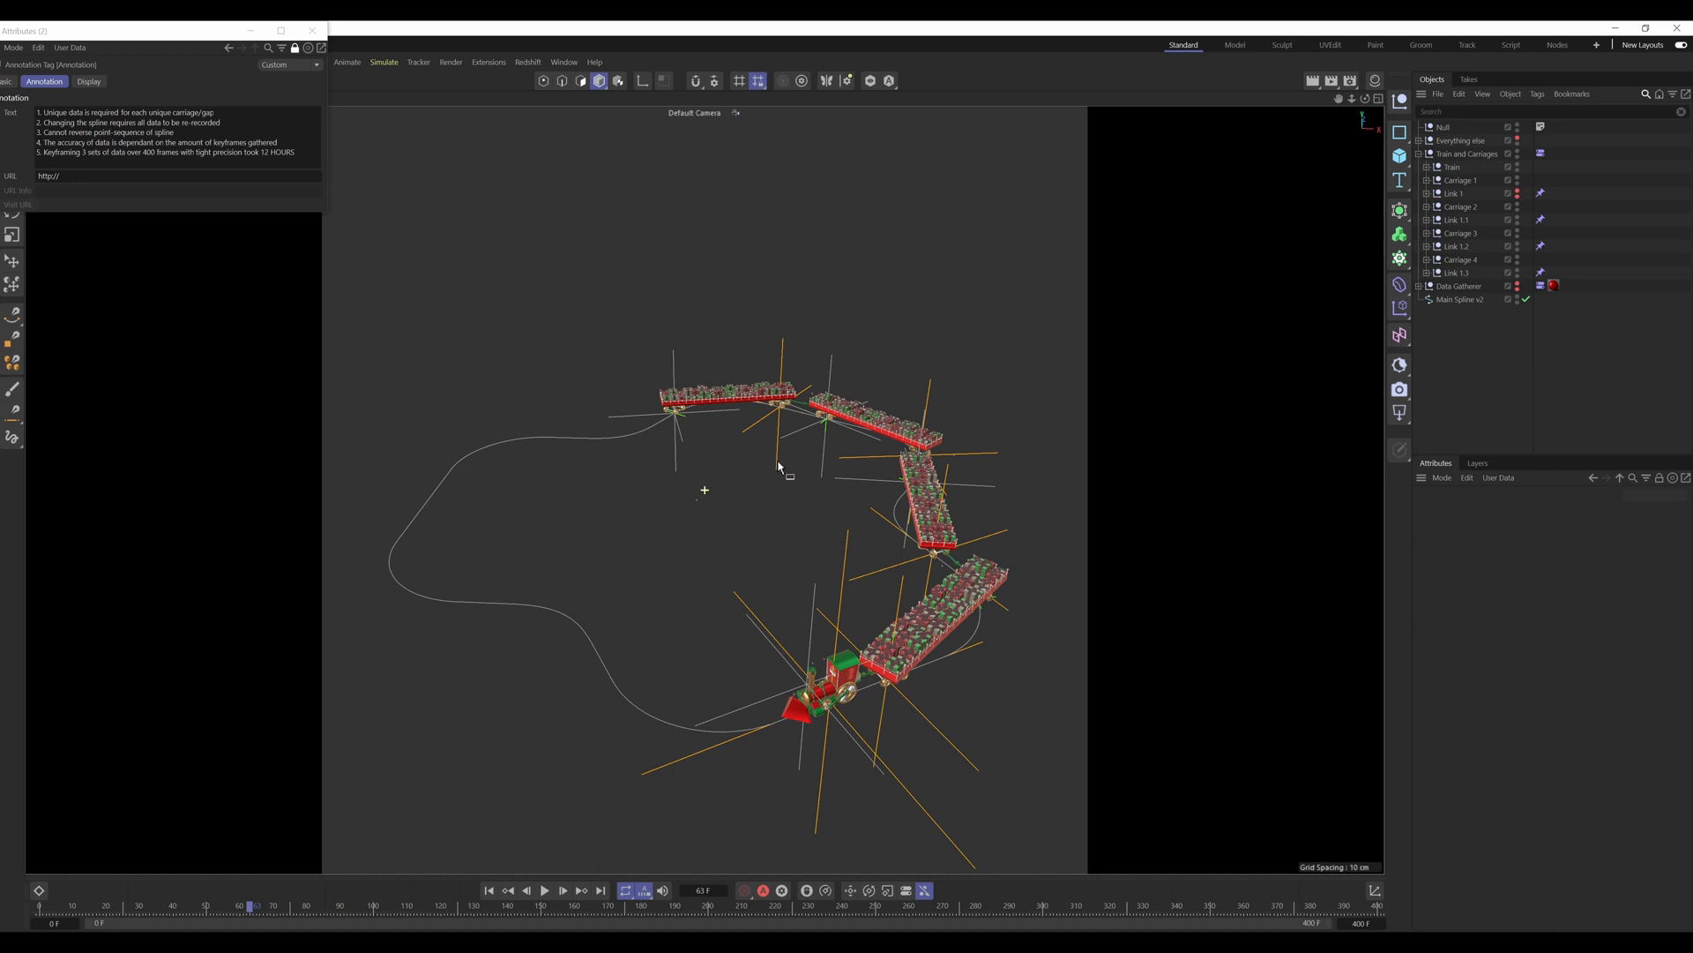
scroll(908, 664, up, 5)
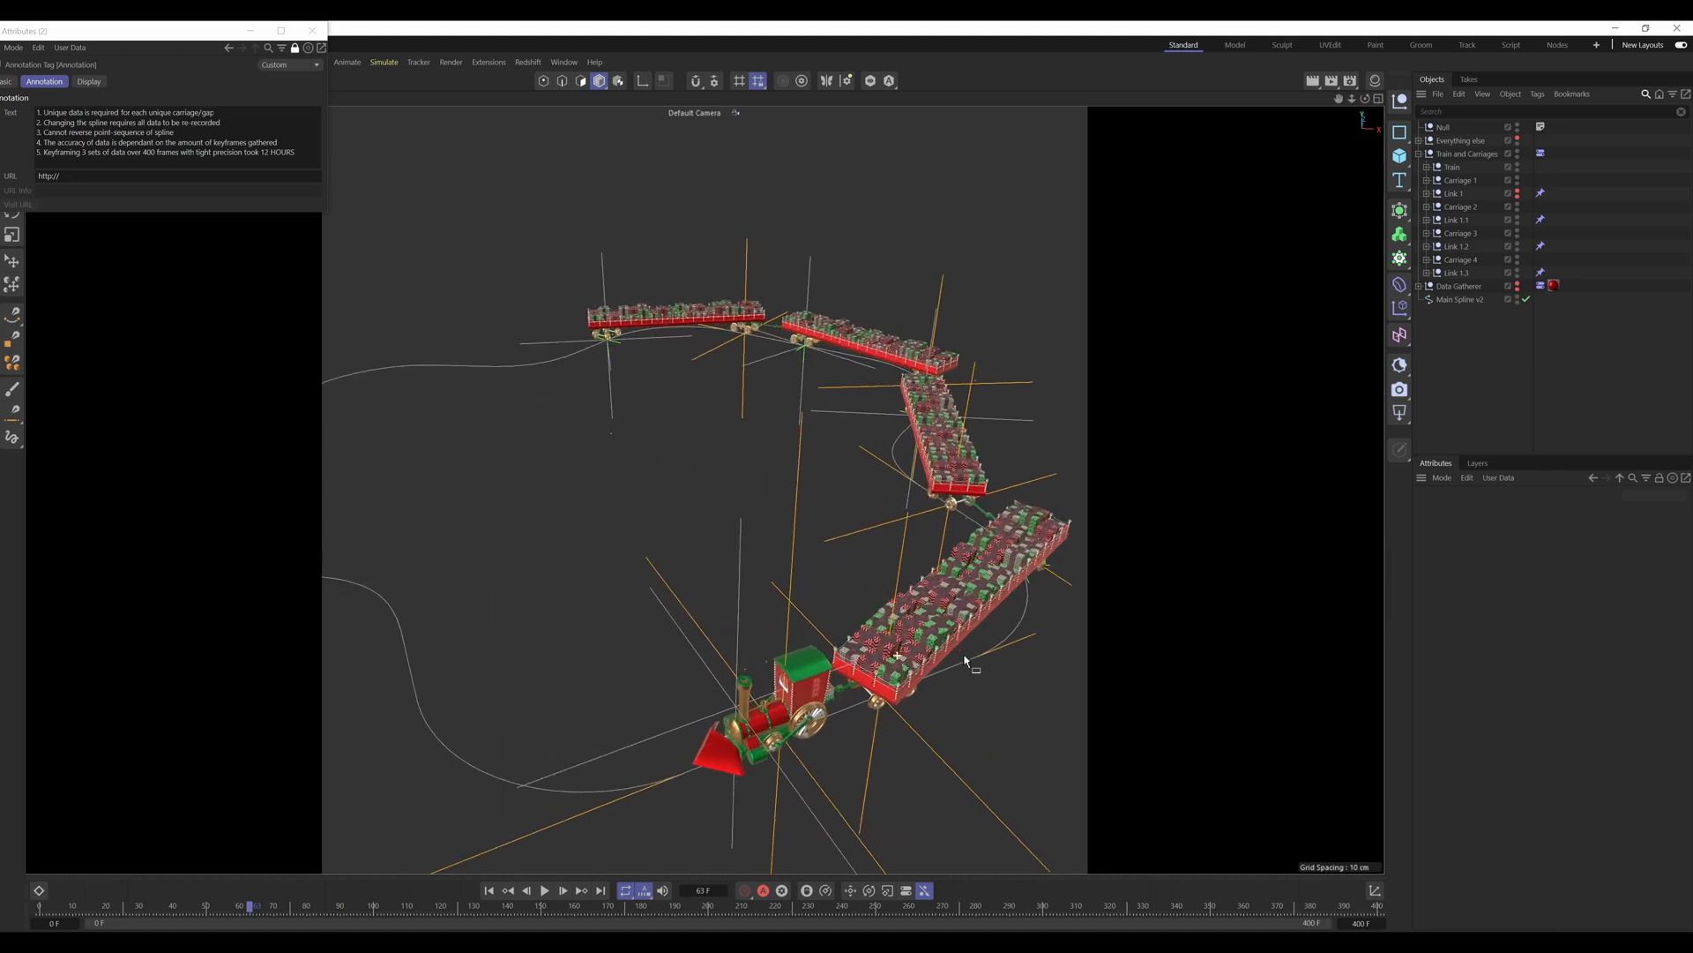
alt+drag(945, 650, 877, 597)
alt+middle_drag(939, 610, 861, 621)
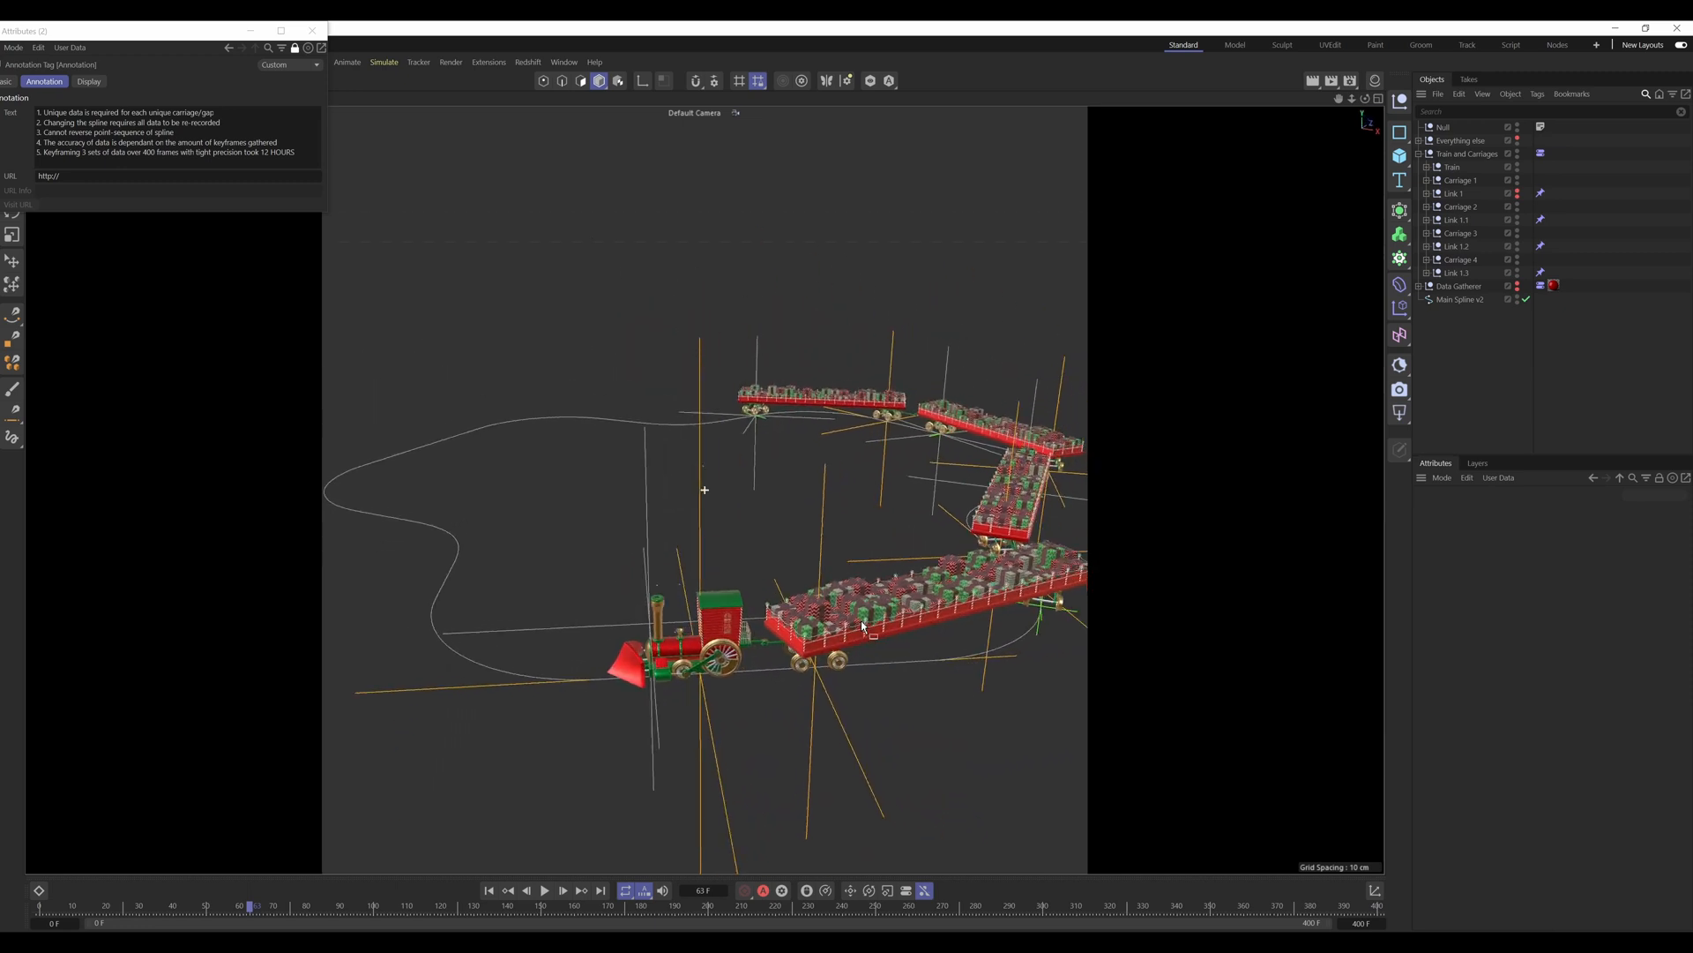
alt+drag(862, 626, 851, 635)
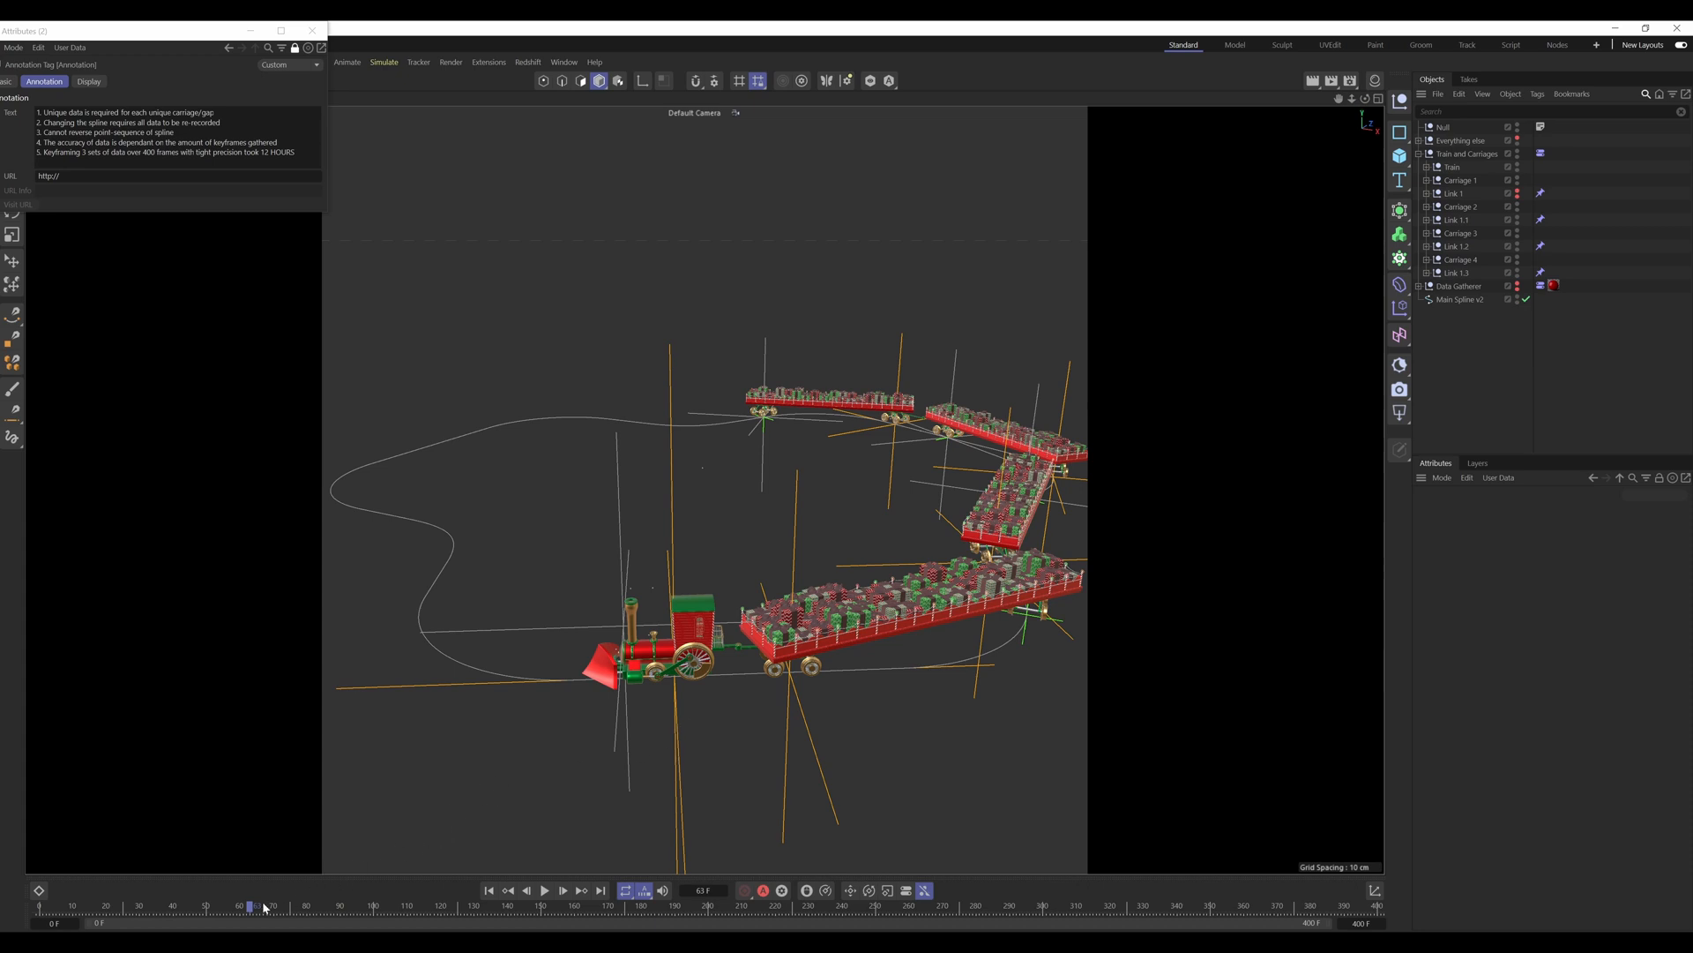
Step: Scrub the animation to frame 80 and inspect the coupling between the engine's rear and Carriage 1 up close
drag(260, 913, 307, 899)
scroll(494, 670, up, 8)
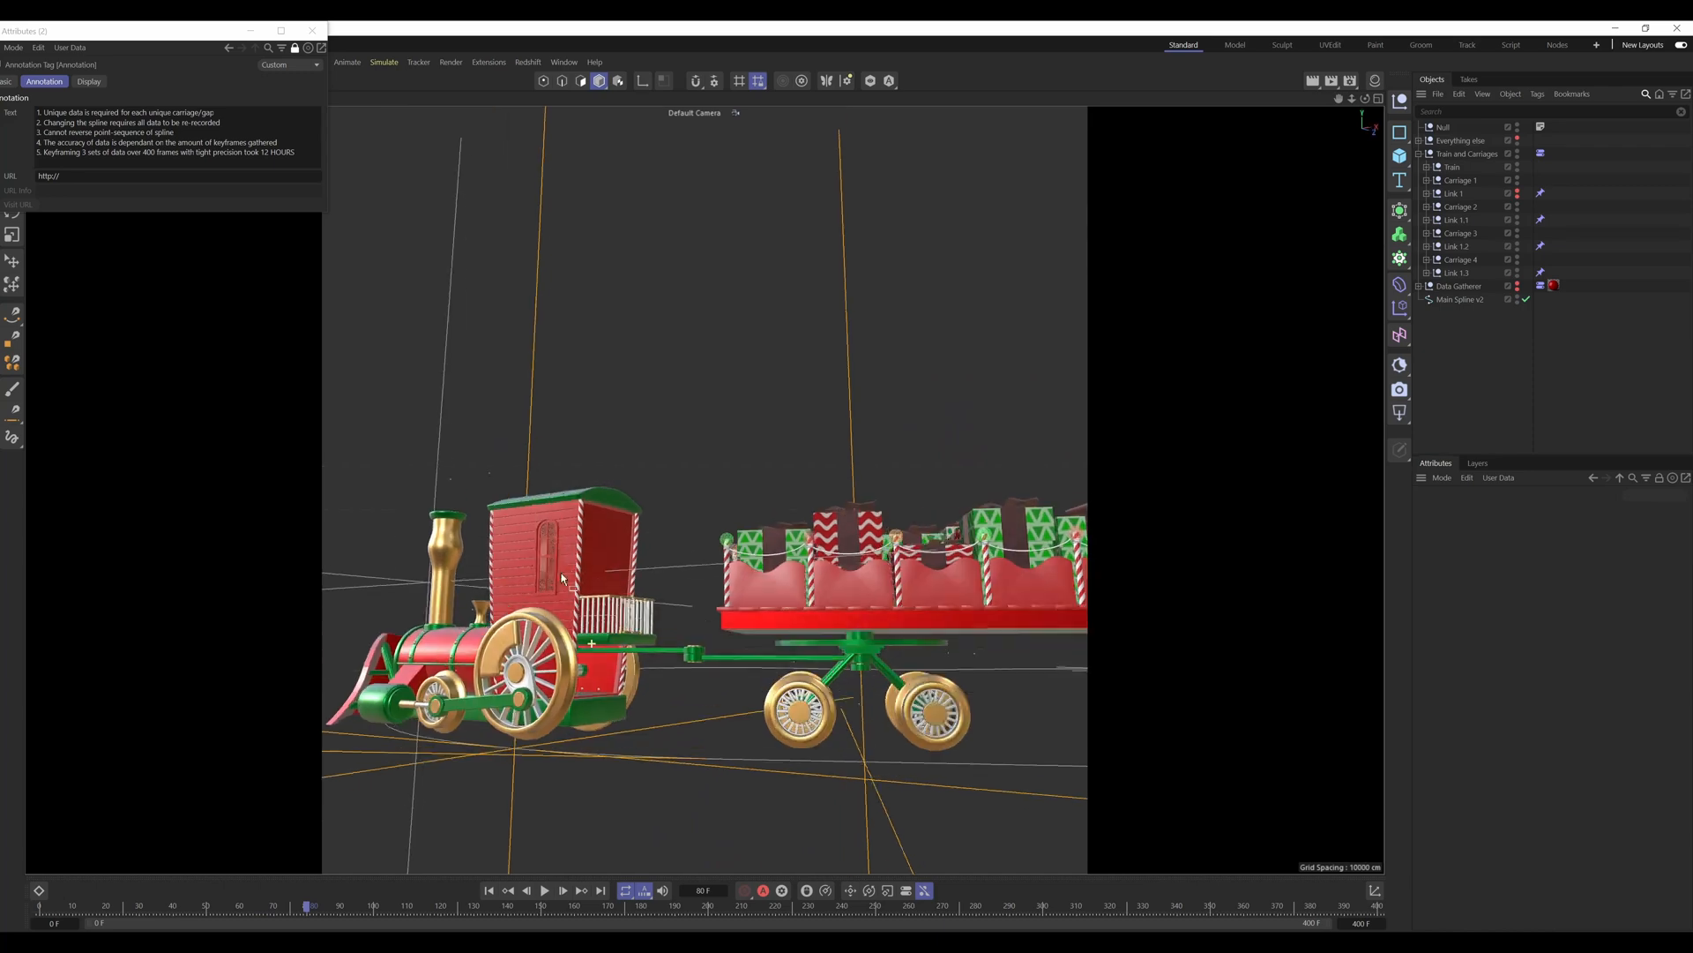
alt+drag(562, 579, 597, 614)
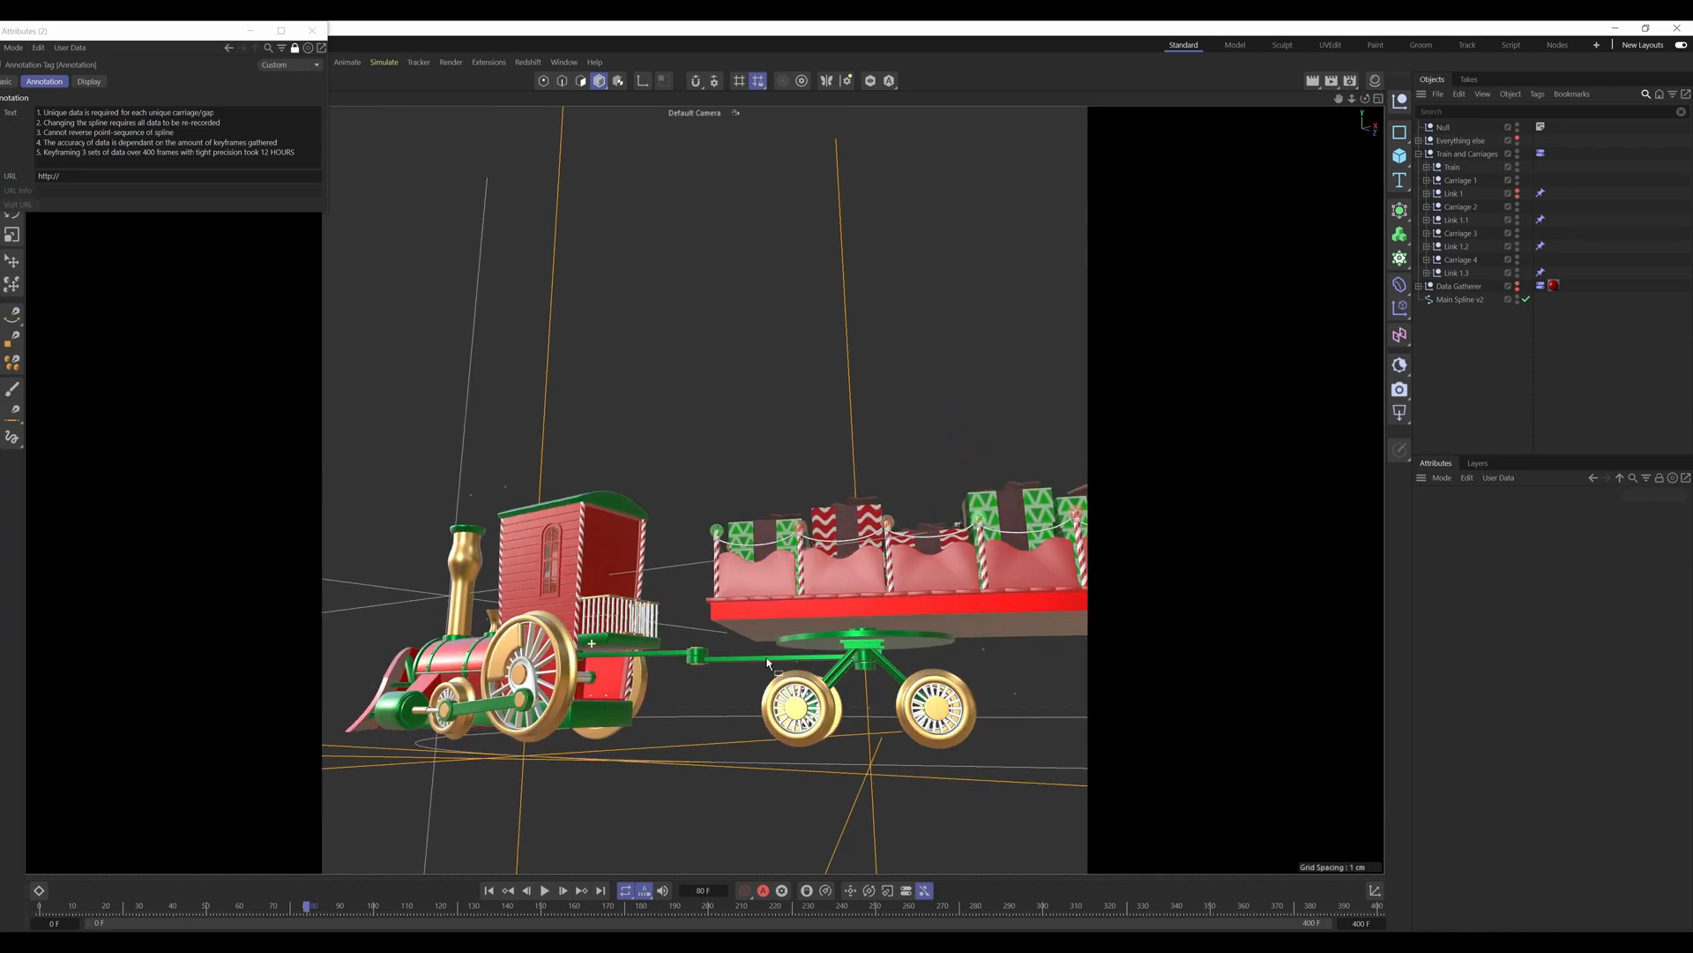
scroll(557, 671, down, 3)
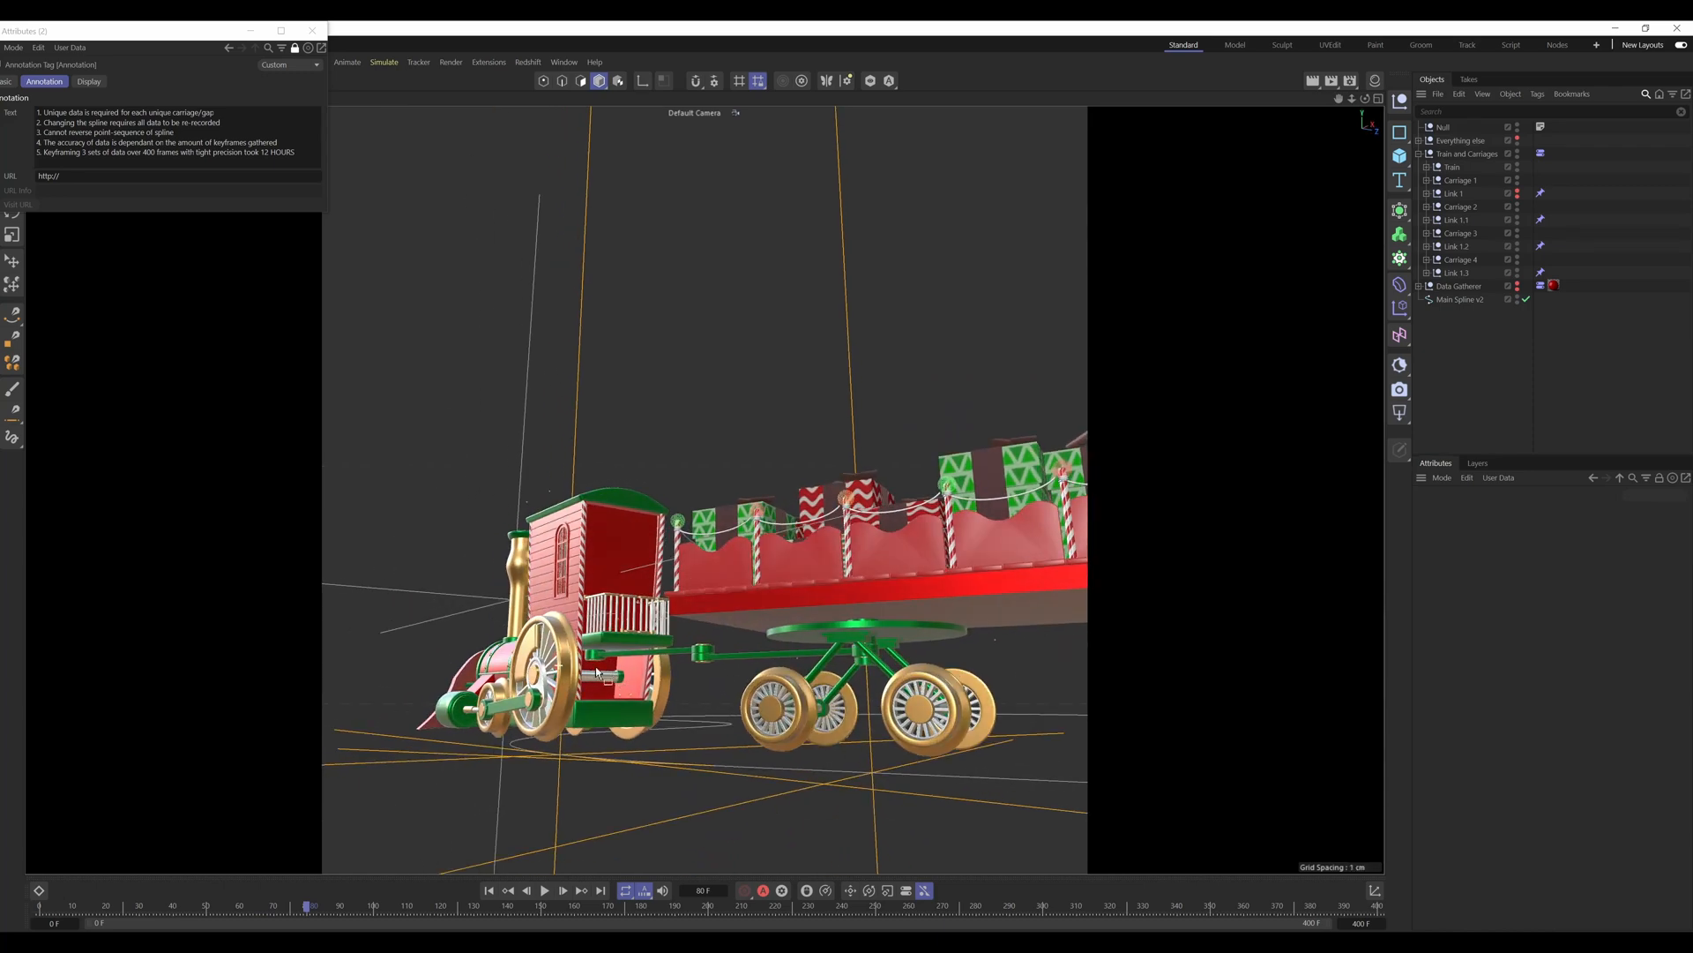
scroll(609, 633, up, 8)
alt+drag(605, 635, 596, 709)
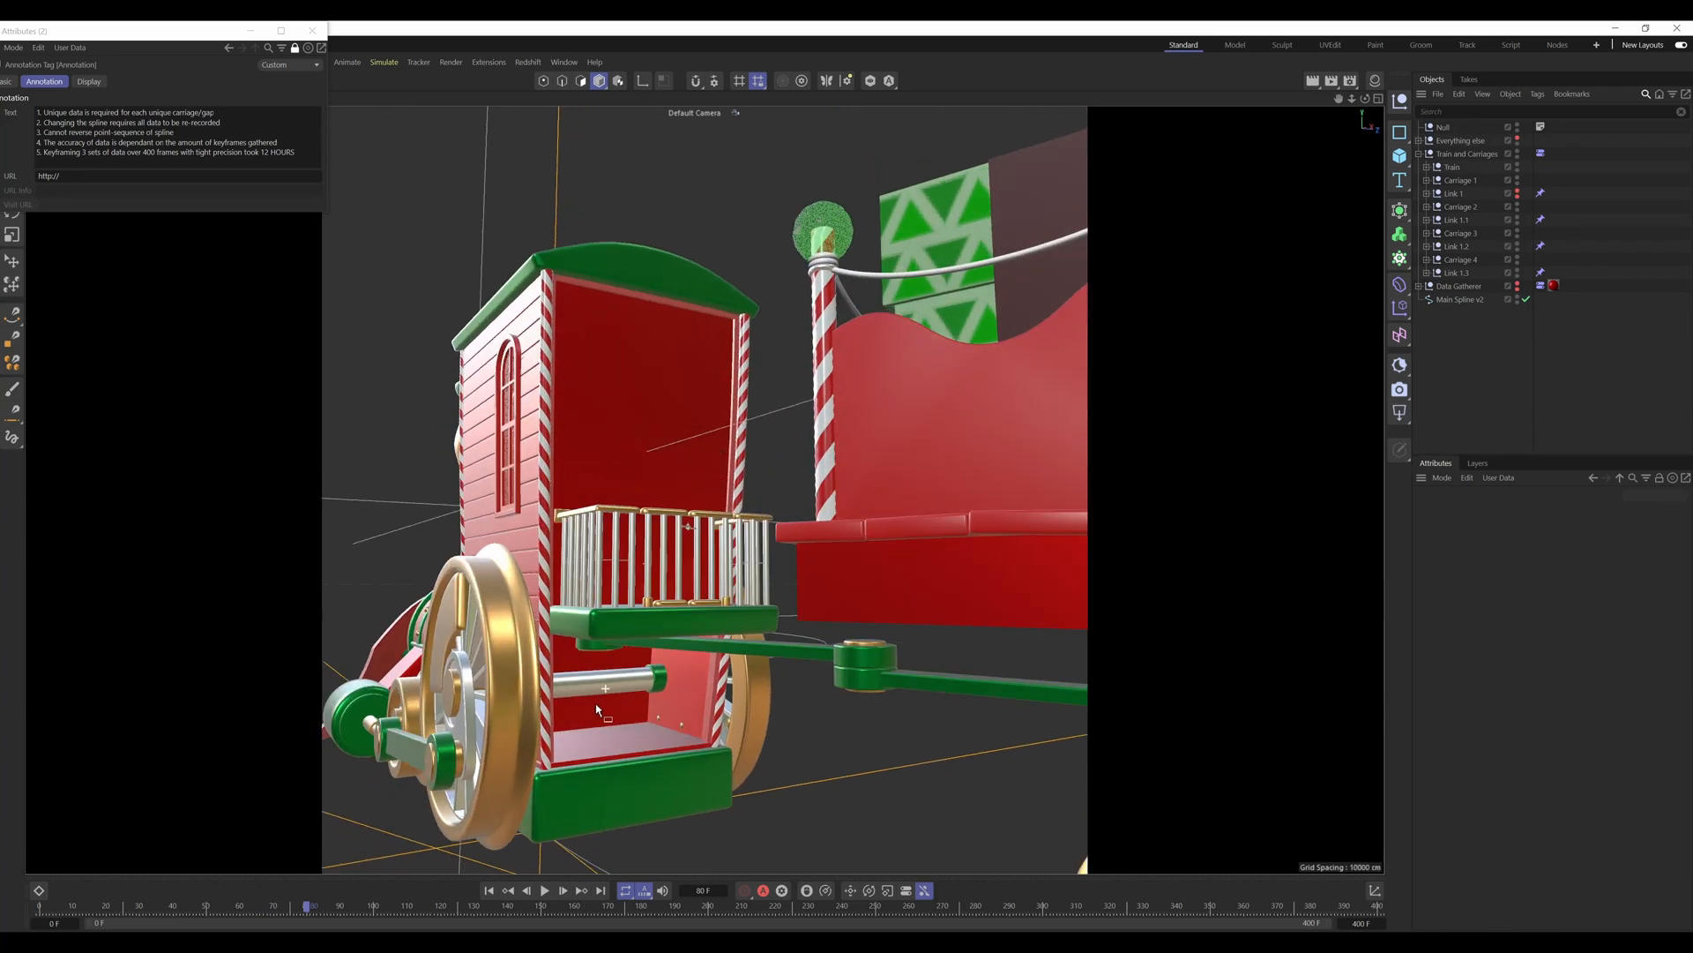
Step: Select the axle cylinder beneath the engine's cab and examine the engine wheels and front carriage wheels from the side
click(606, 687)
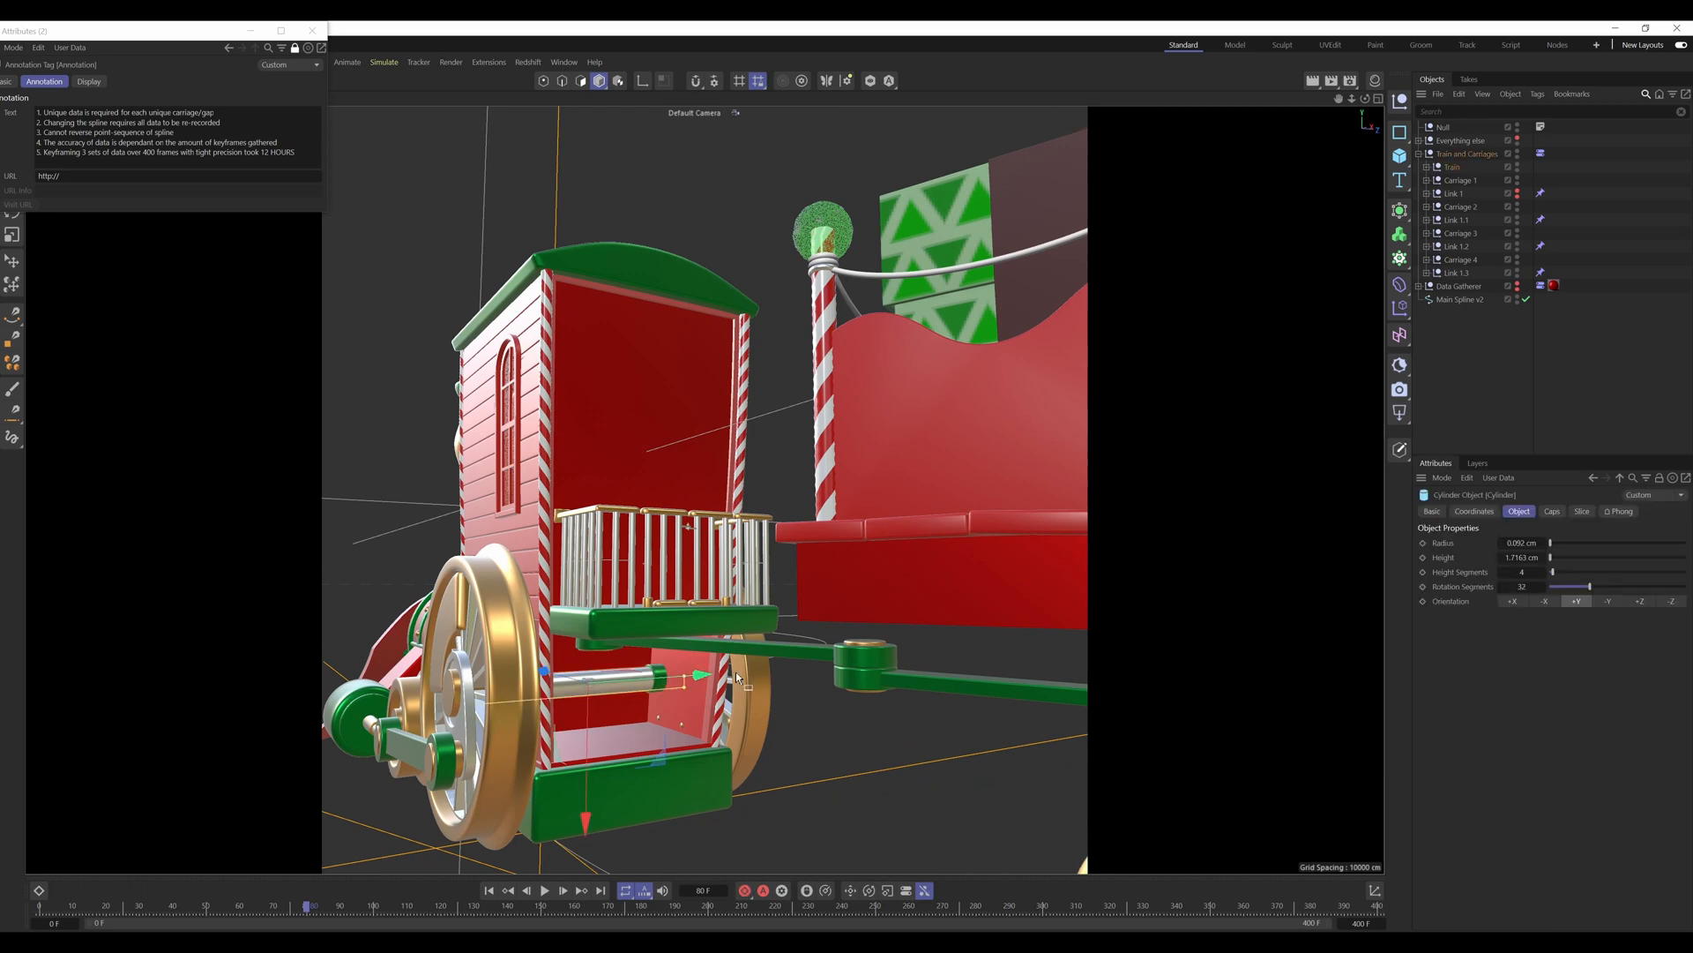
scroll(735, 672, down, 5)
alt+drag(681, 706, 678, 669)
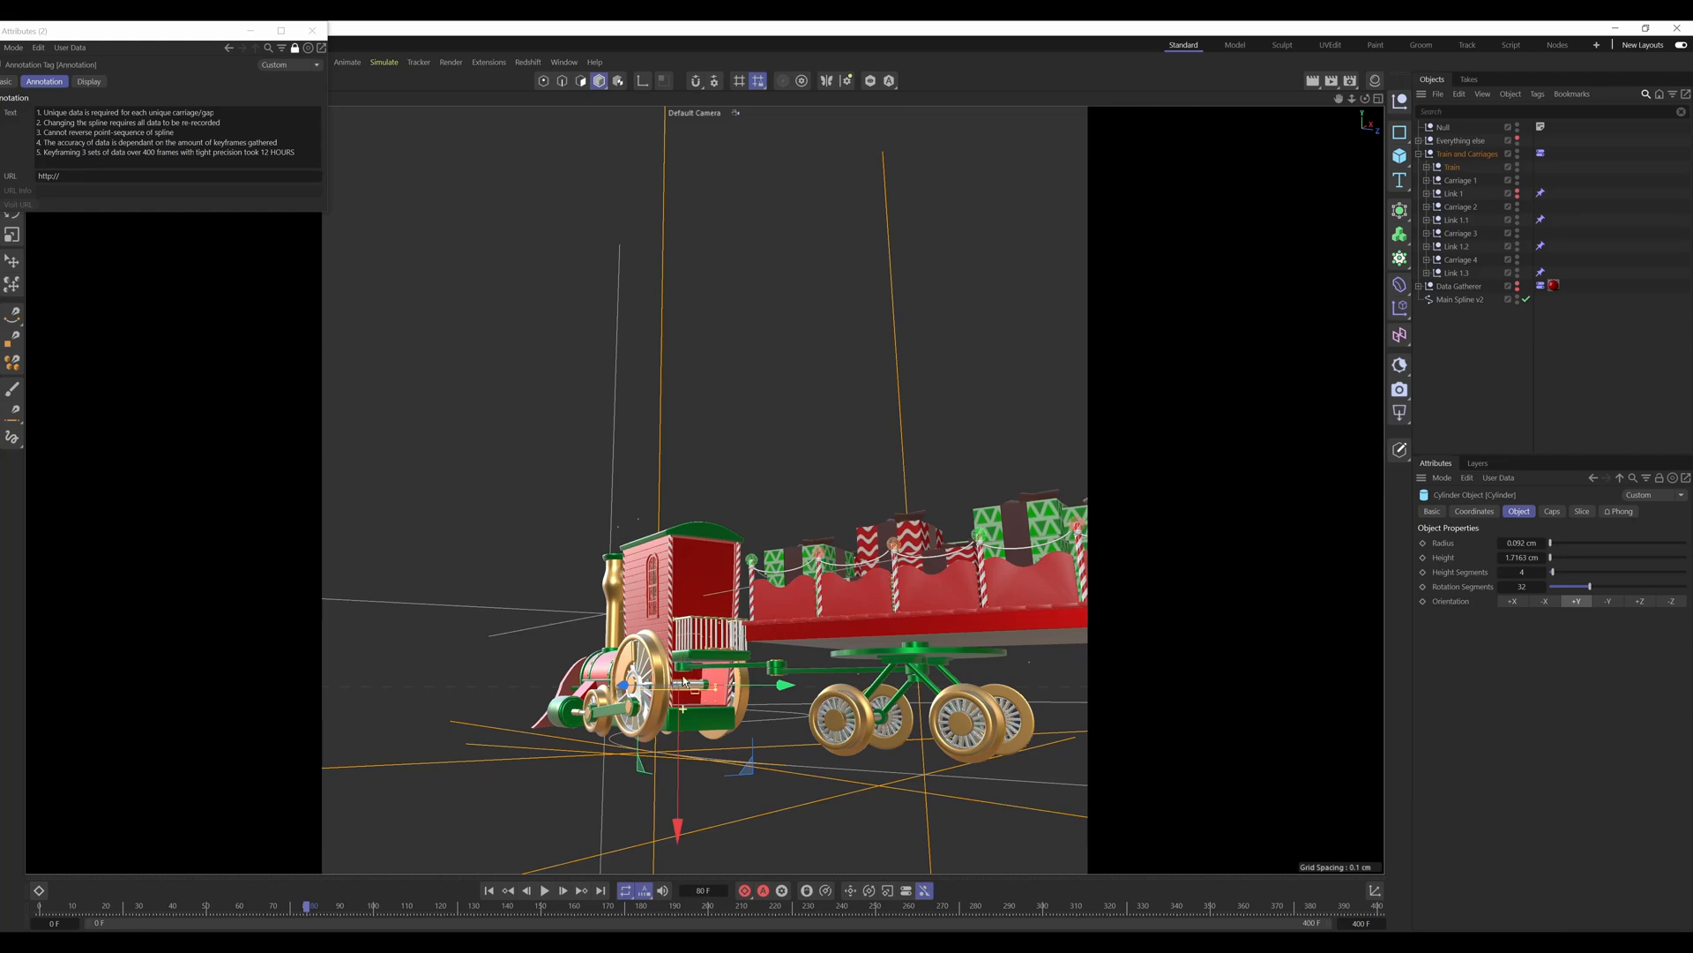
alt+drag(681, 637, 653, 694)
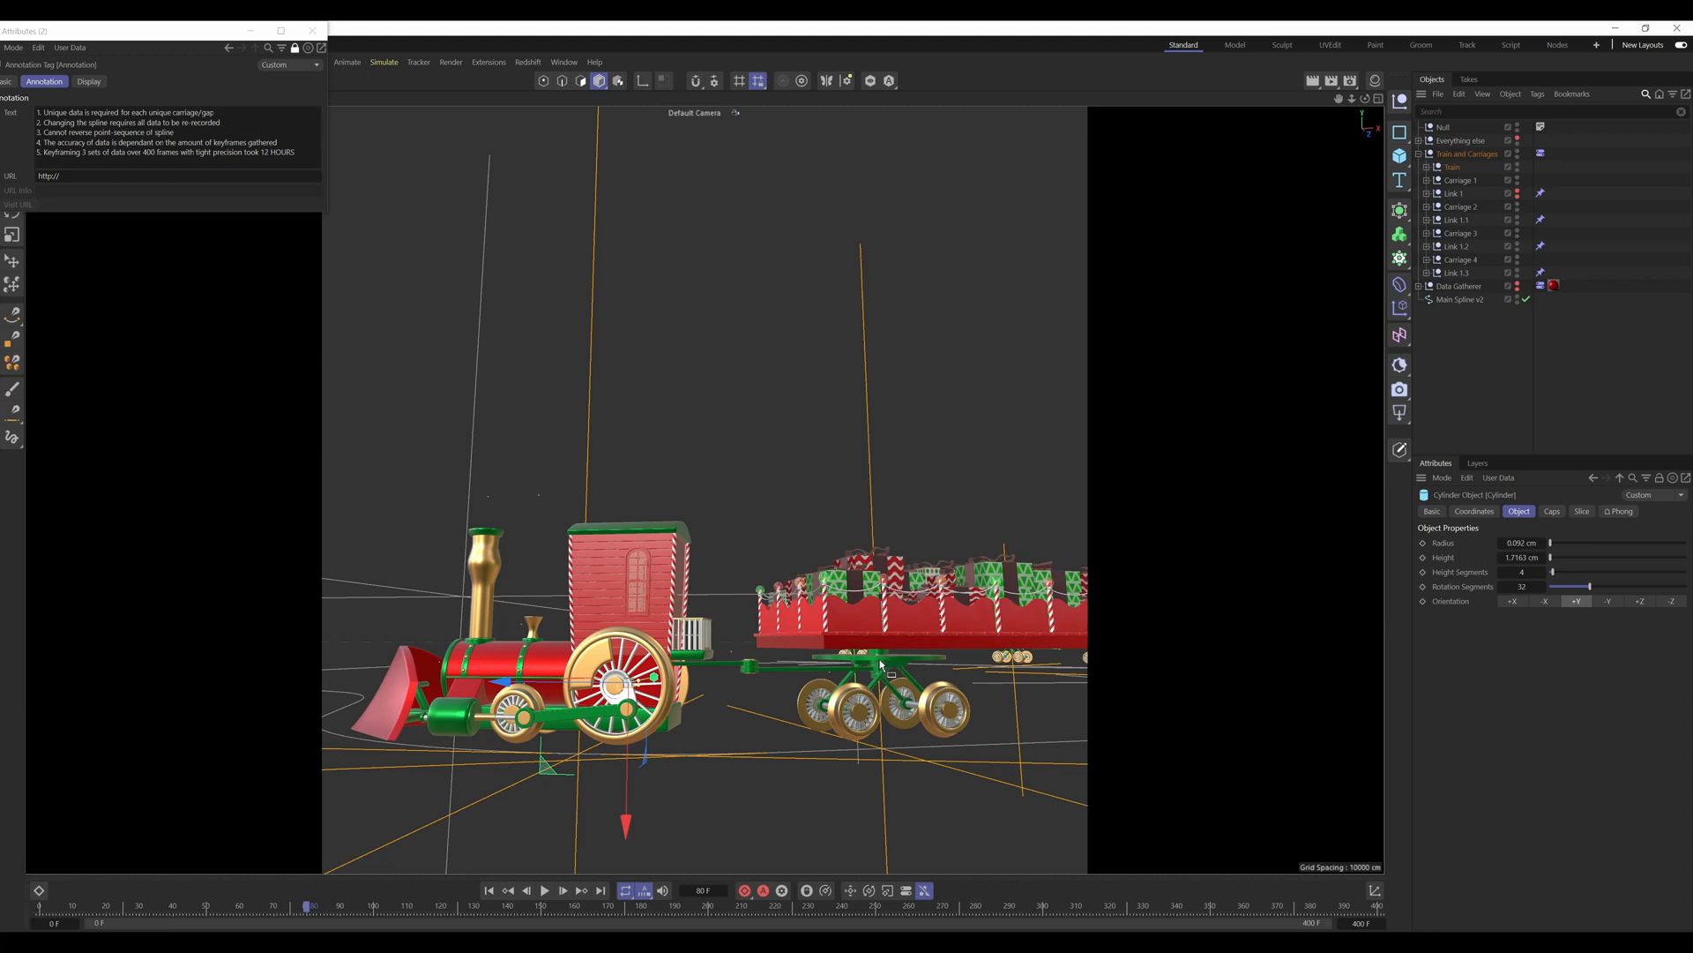
alt+drag(662, 660, 574, 701)
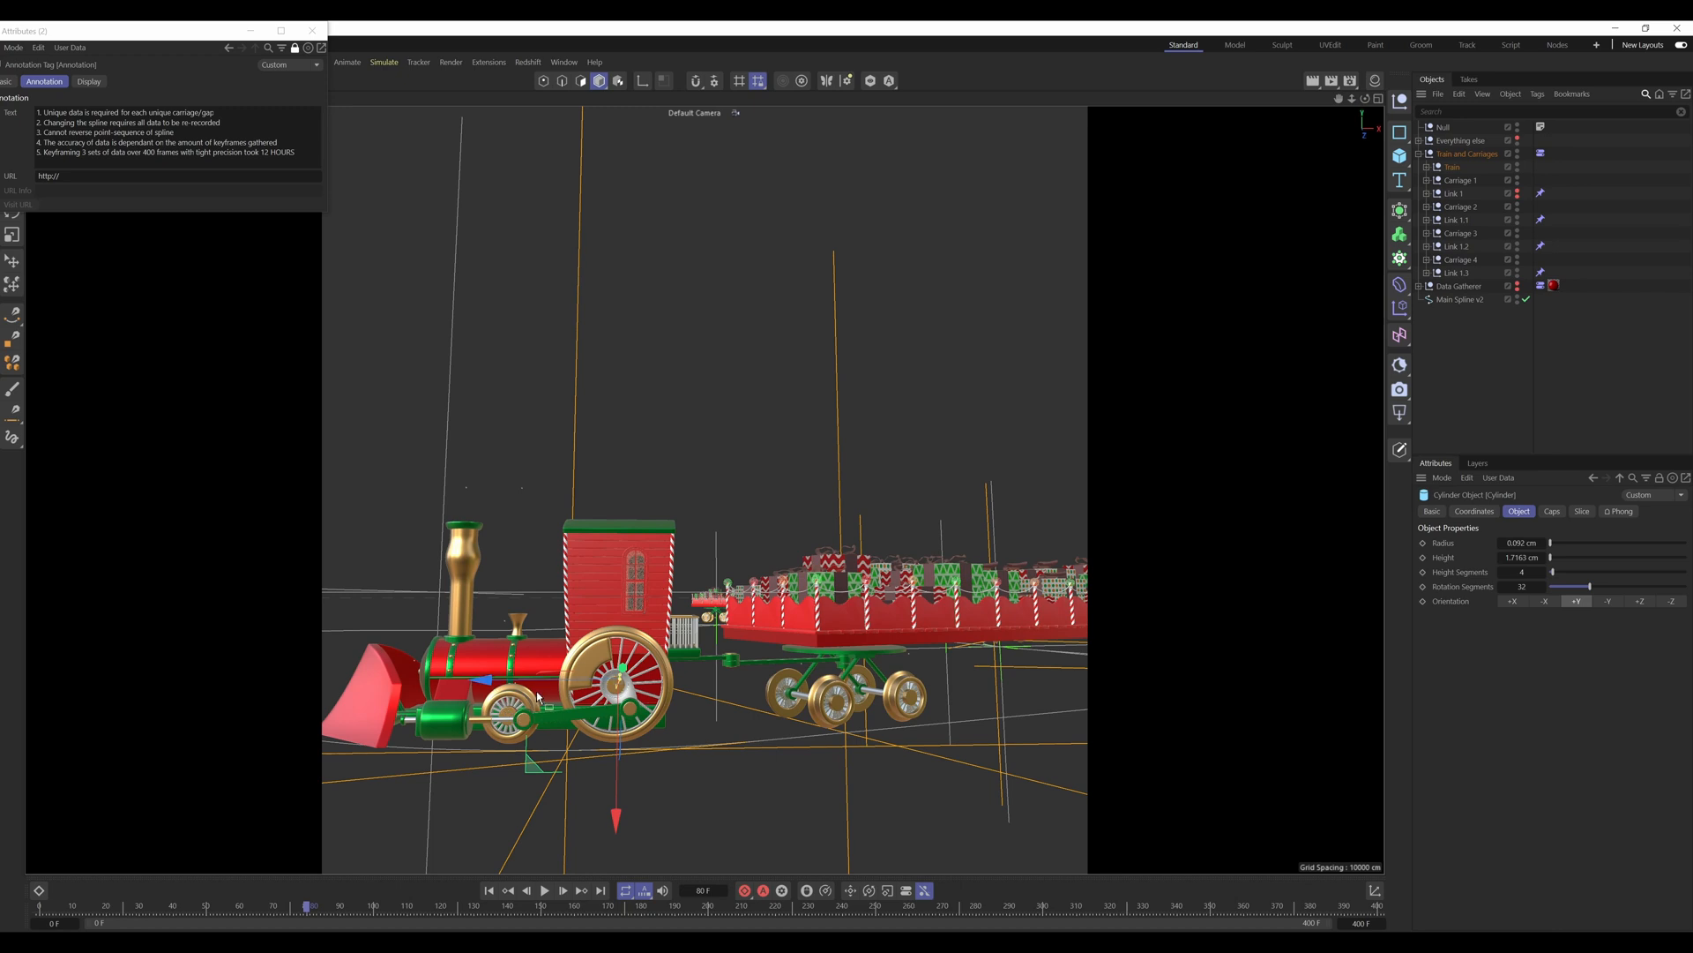
alt+drag(620, 706, 621, 694)
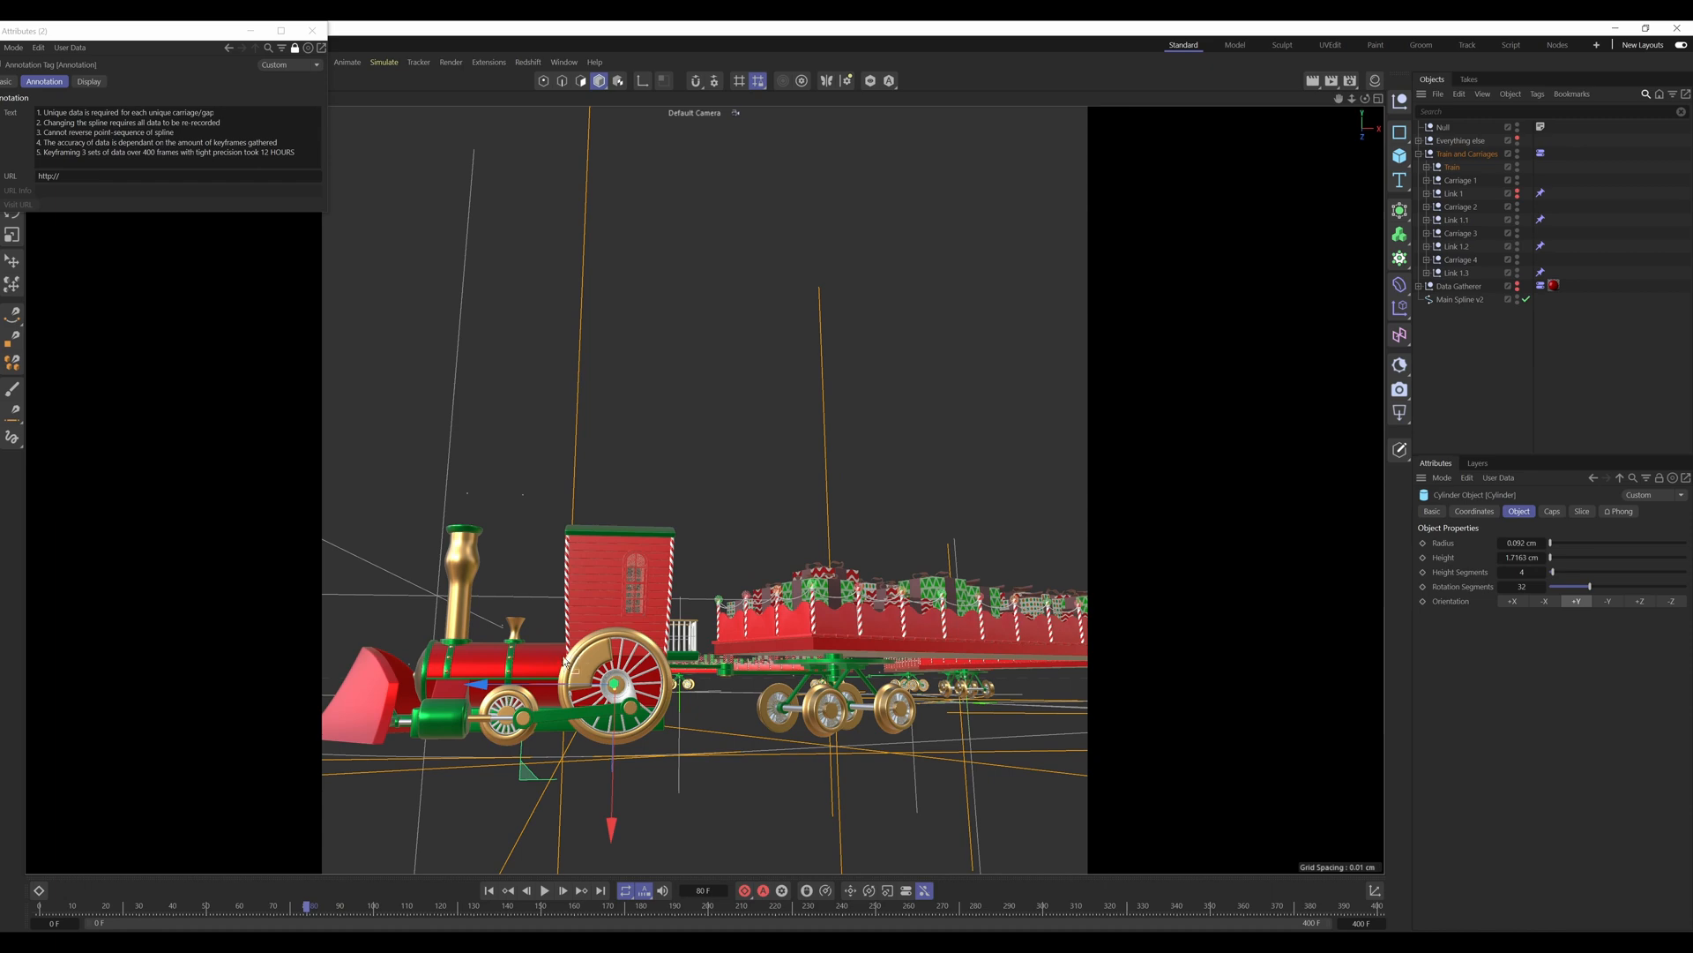
Step: Examine the engine and the first carriage's wheels from the side, and clear the selection of the axle cylinder
alt+drag(929, 664, 886, 656)
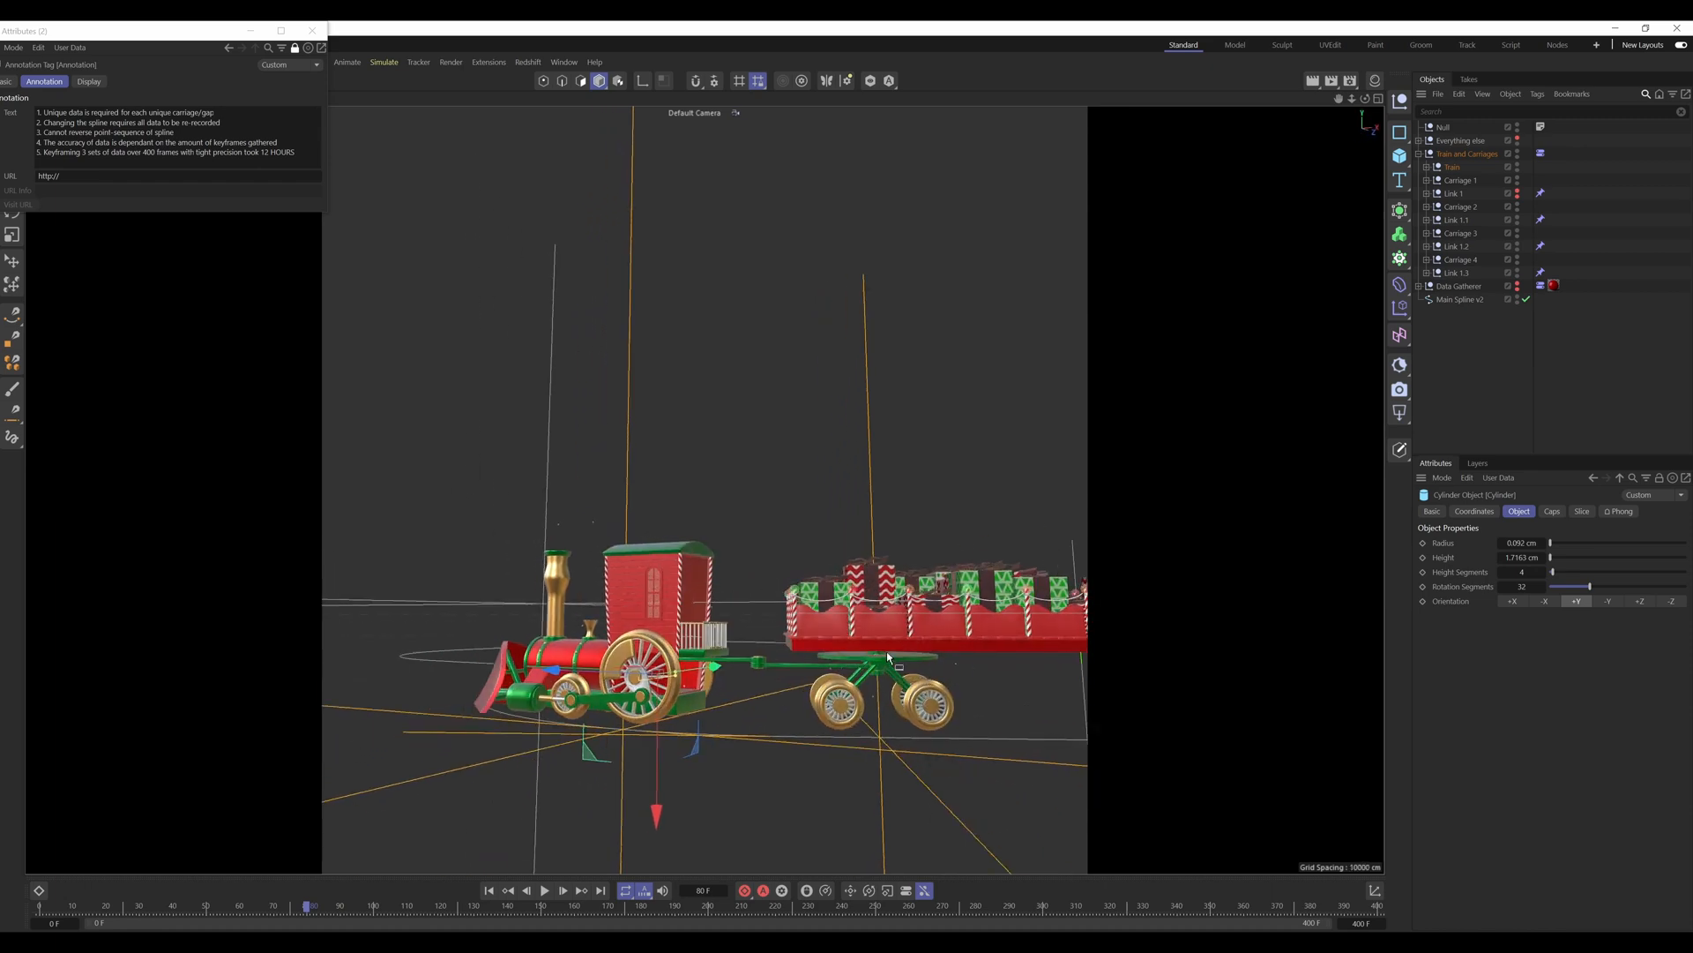
alt+drag(638, 614, 877, 657)
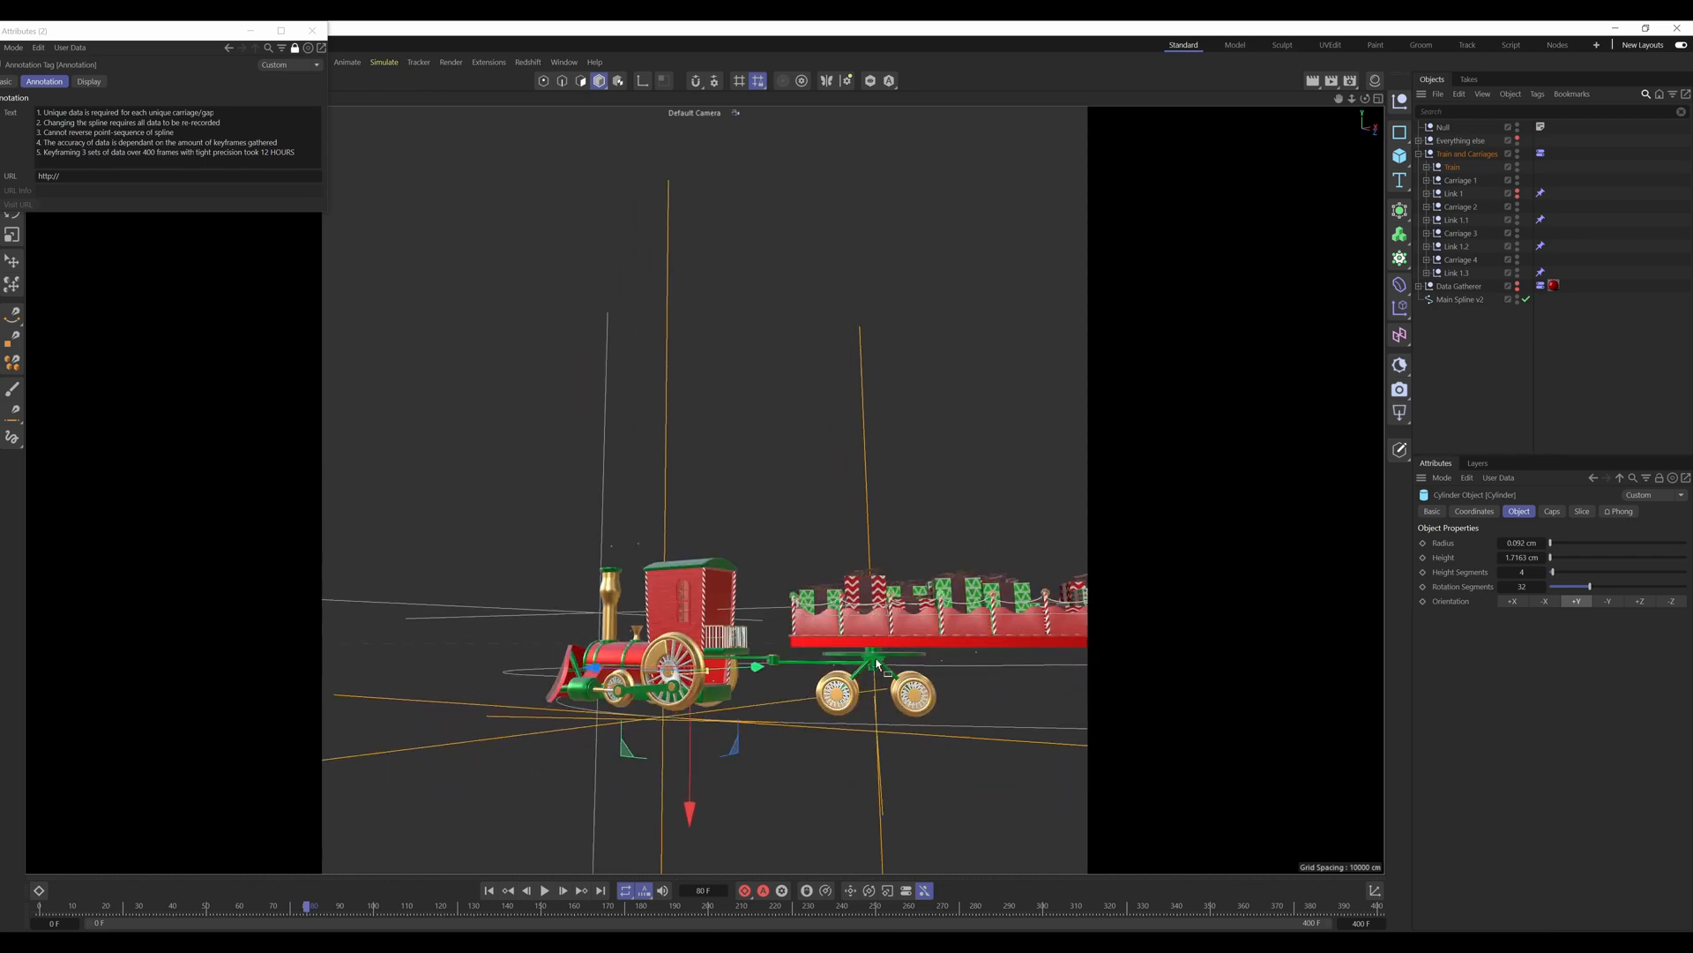
mouse_move(675, 663)
alt+mouse_down()
mouse_move(632, 662)
mouse_move(689, 659)
alt+mouse_up()
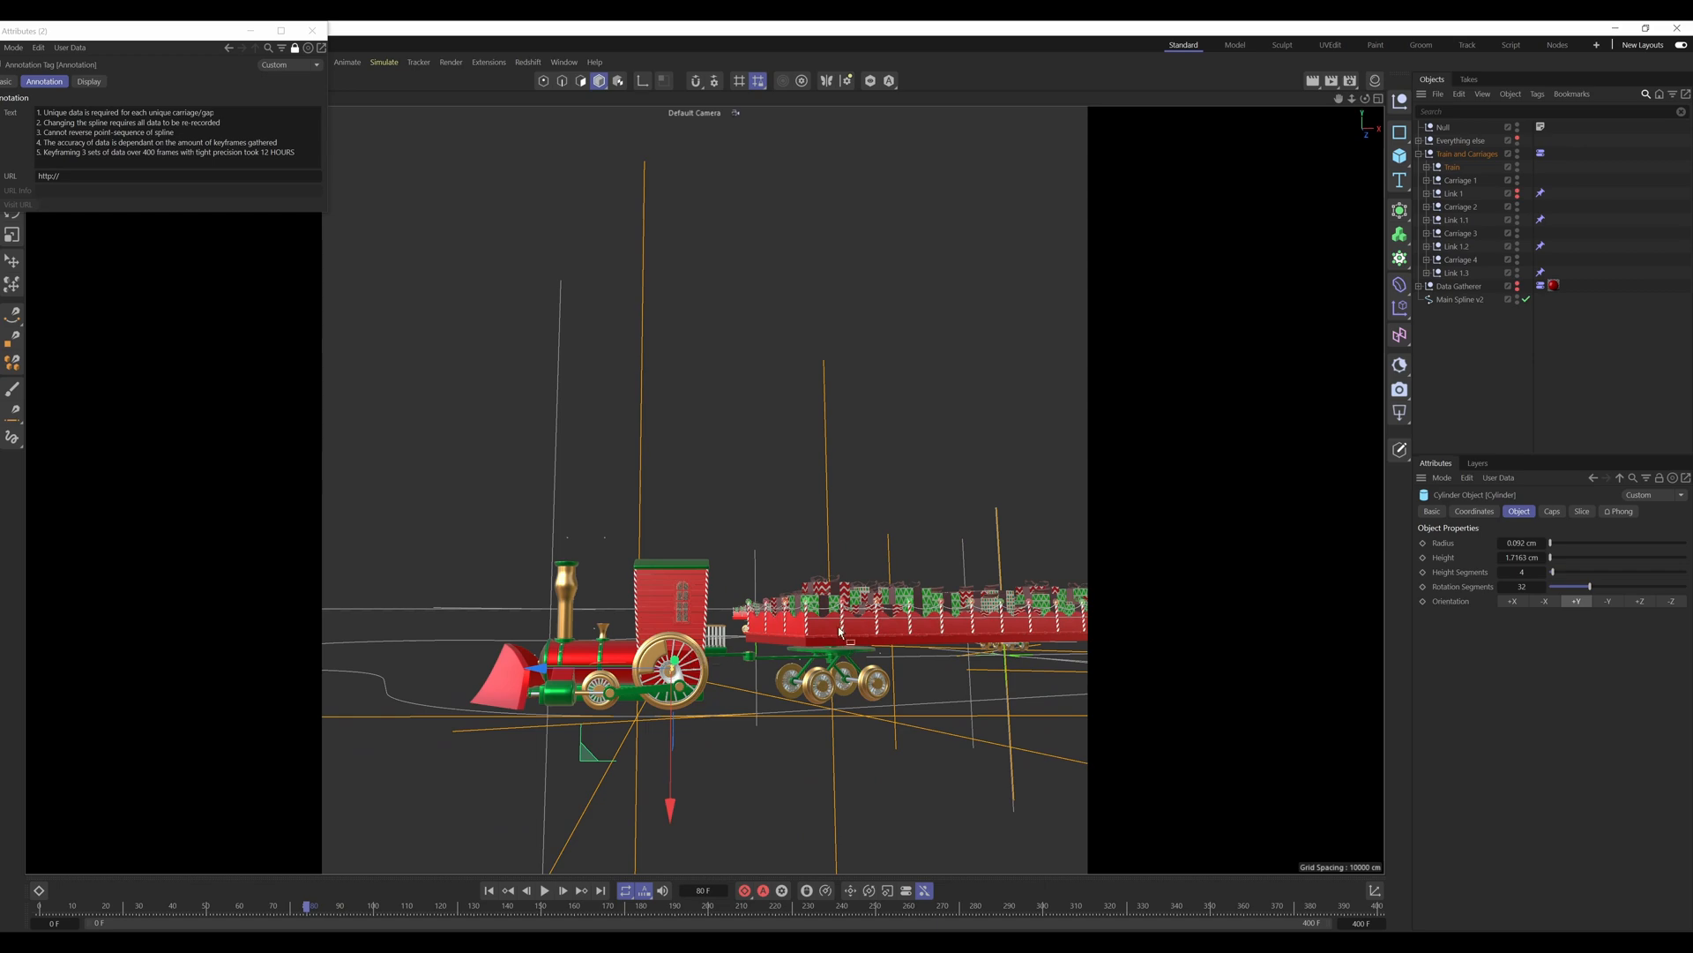
click(1046, 528)
alt+drag(853, 628, 779, 646)
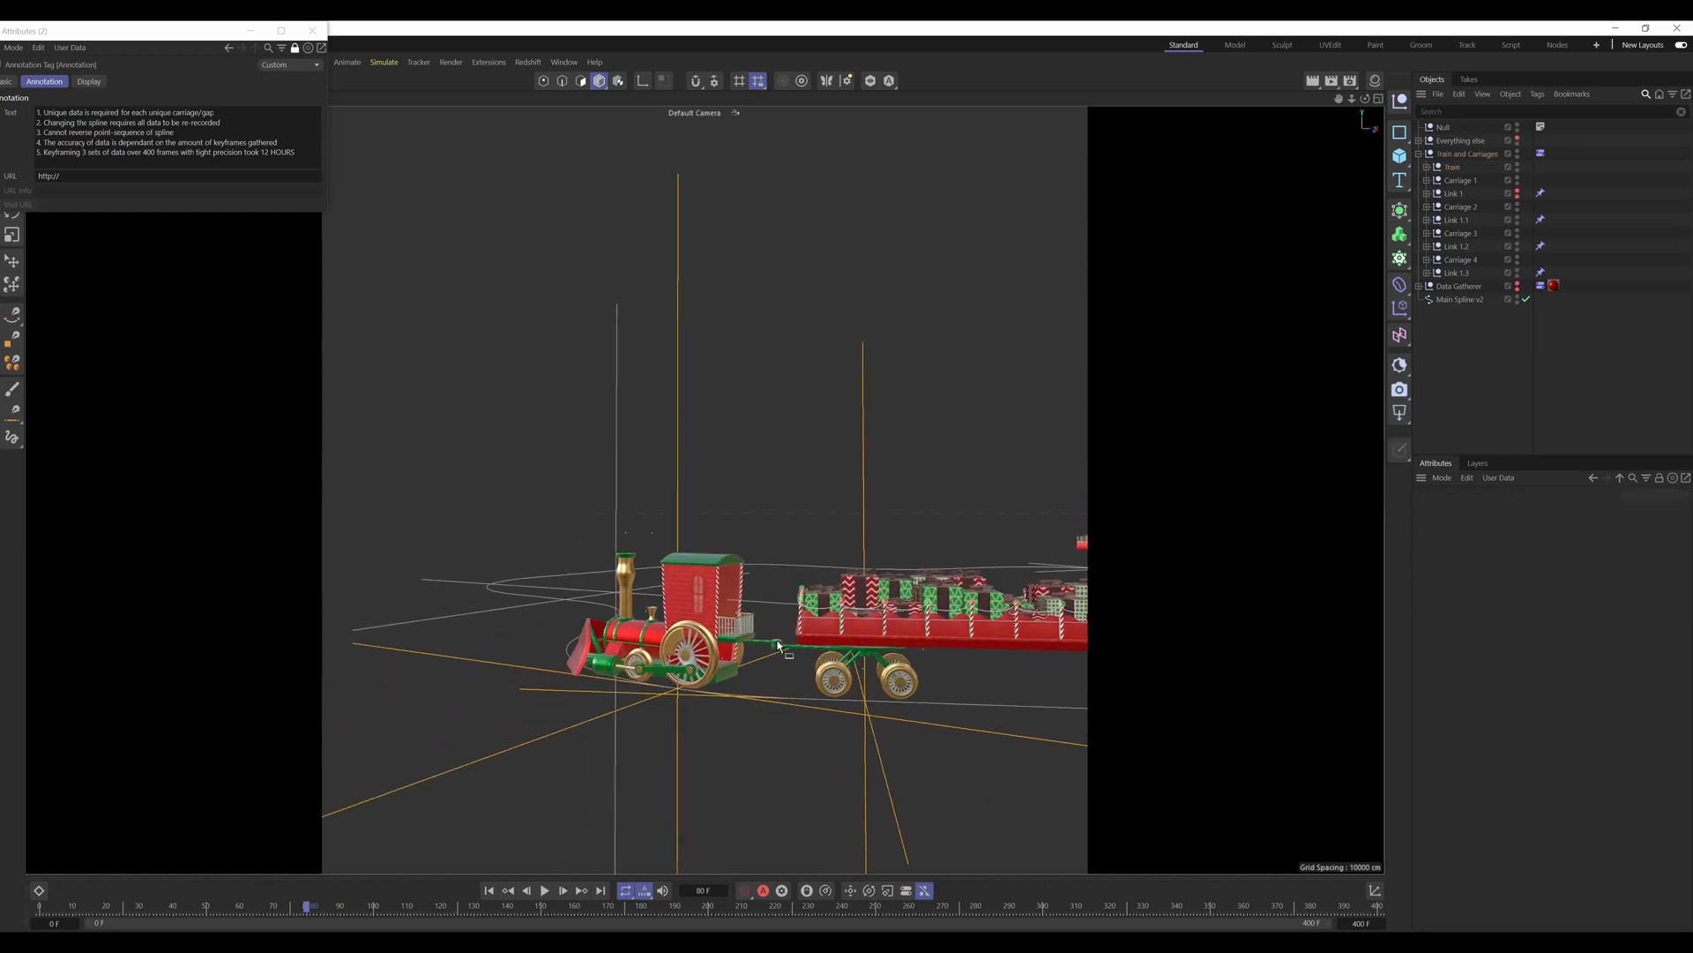
Step: Inspect the coupling between the engine's cab and the first carriage up close, from the side, behind and above
scroll(779, 646, up, 5)
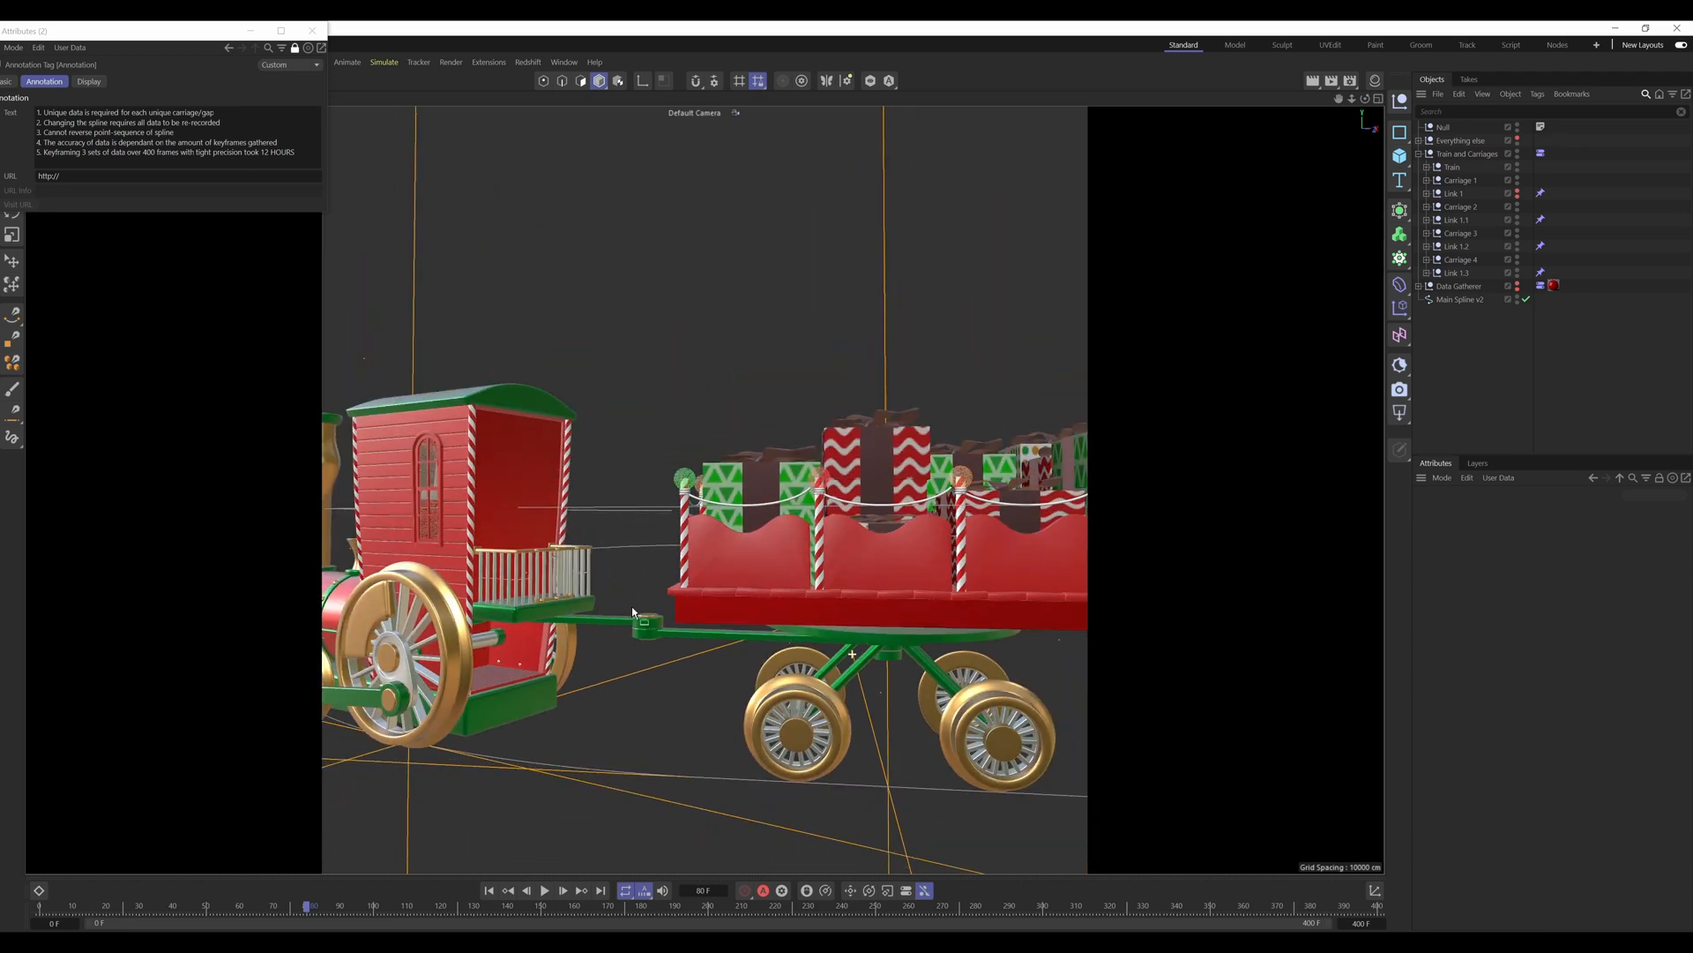
alt+drag(631, 608, 408, 654)
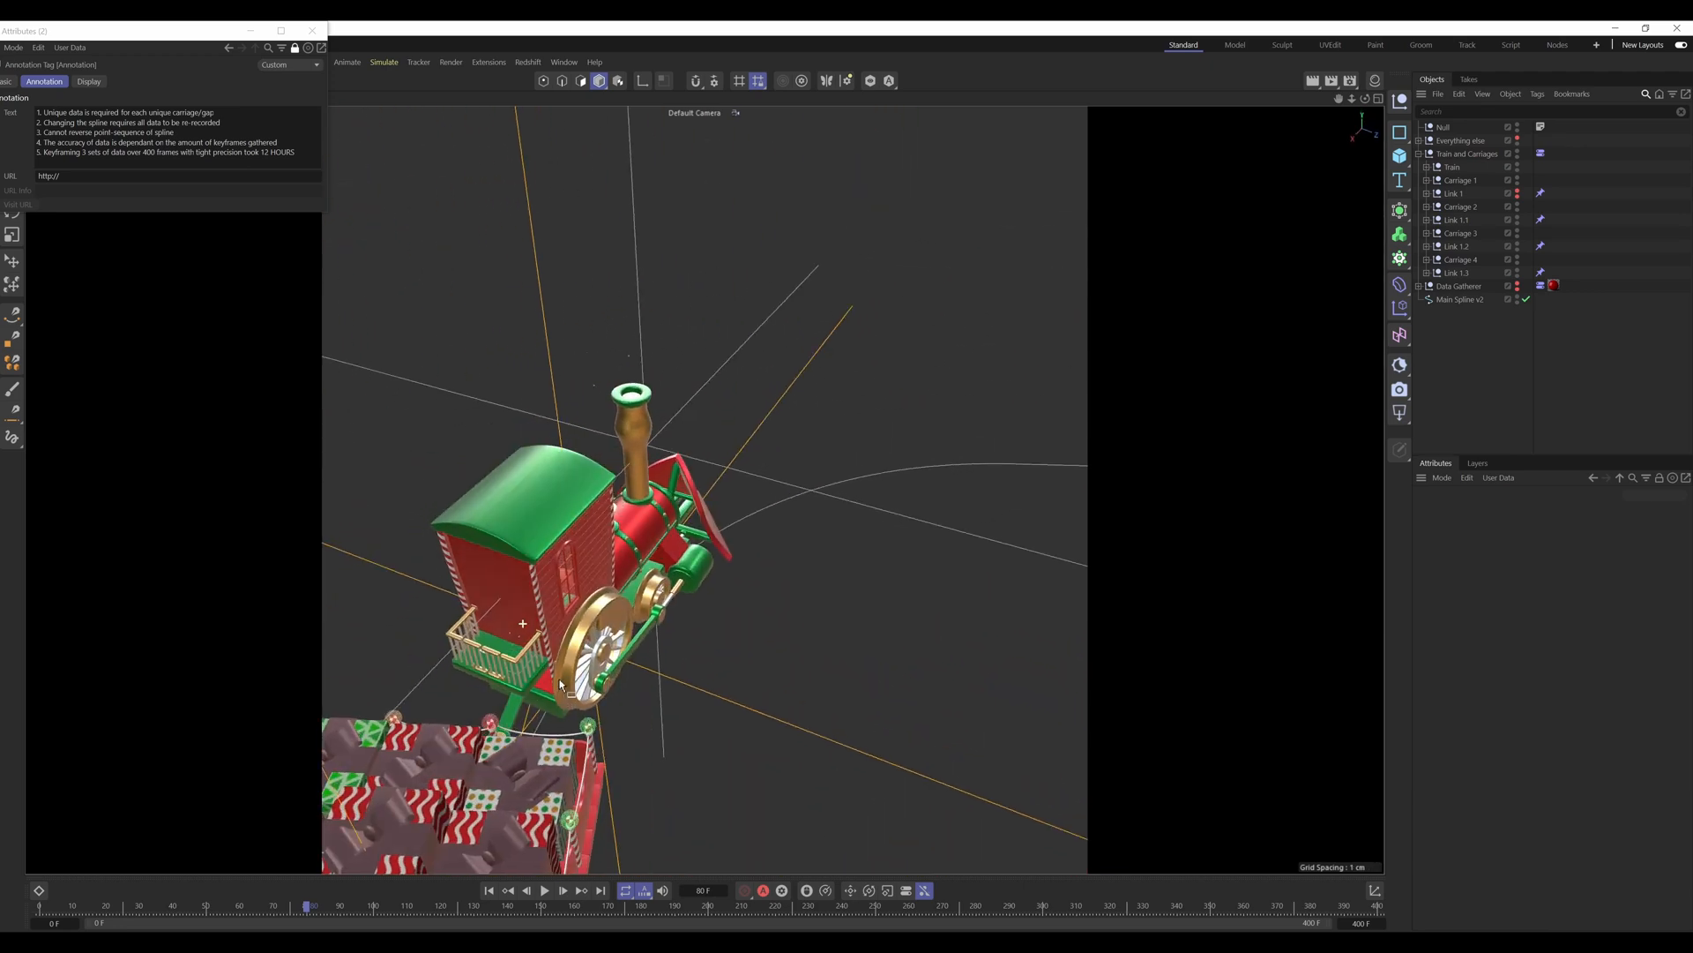
alt+drag(512, 622, 830, 526)
alt+drag(477, 598, 472, 610)
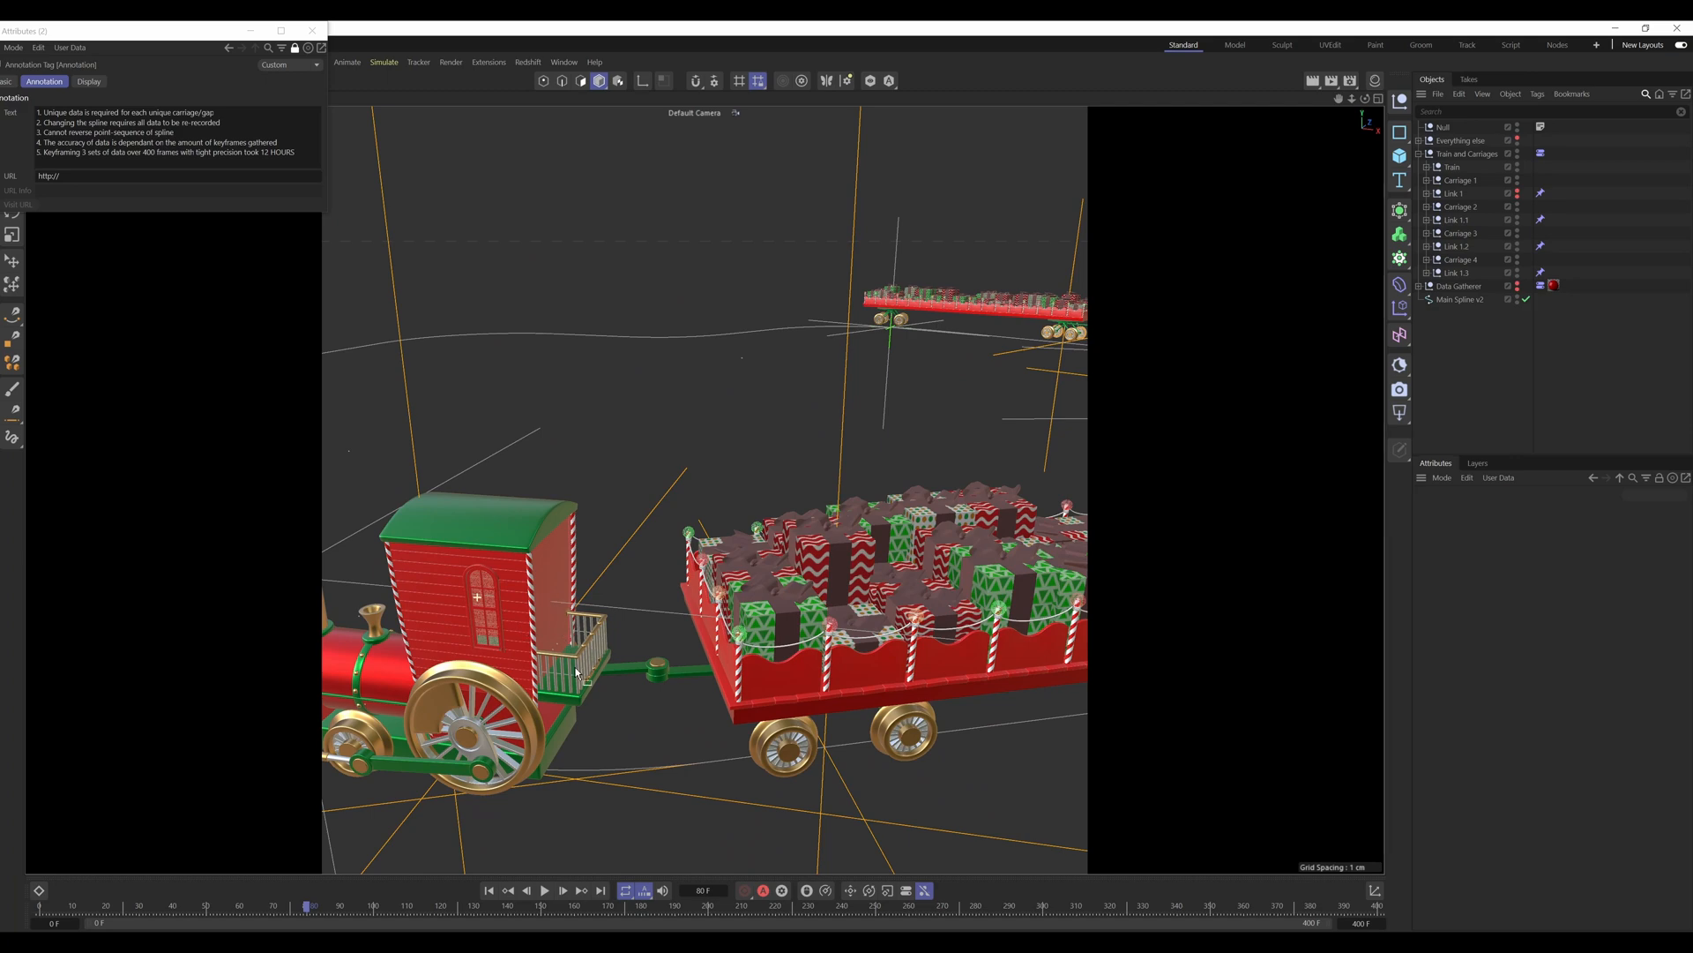
alt+drag(578, 675, 620, 698)
alt+right_drag(716, 608, 685, 626)
Step: Follow the carriages back along the spline and examine how each one links to its neighbour around the bends
alt+middle_drag(827, 475, 684, 491)
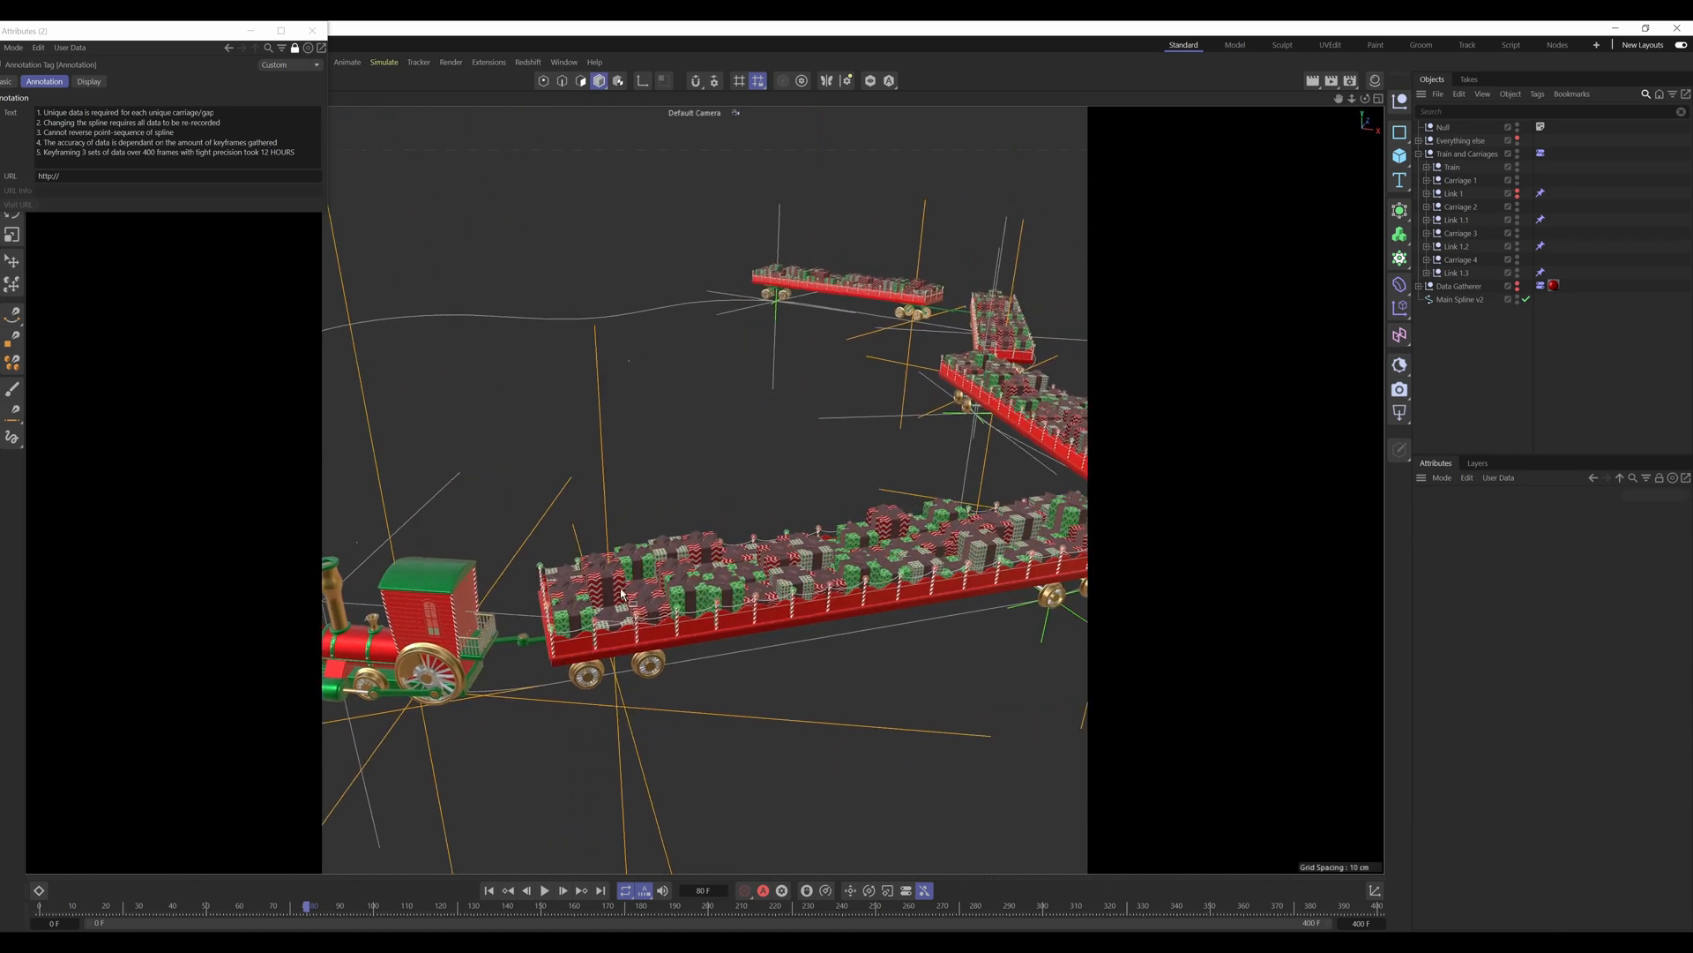
alt+drag(977, 548, 788, 546)
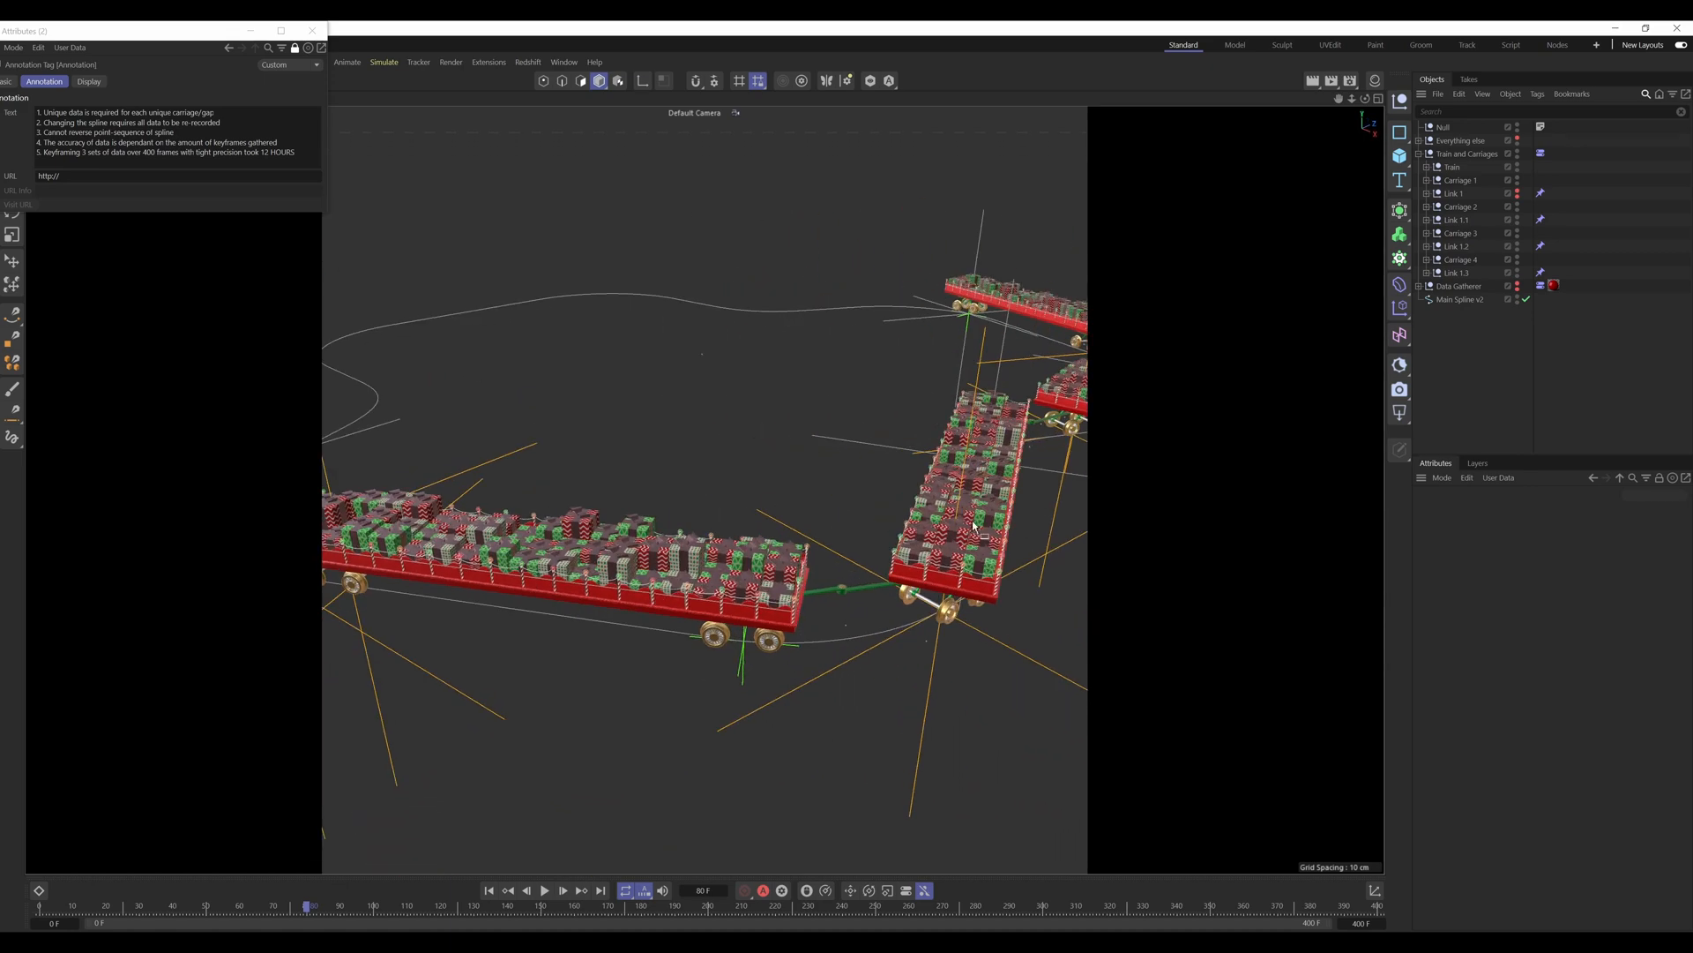
alt+drag(973, 527, 635, 565)
alt+drag(848, 535, 804, 535)
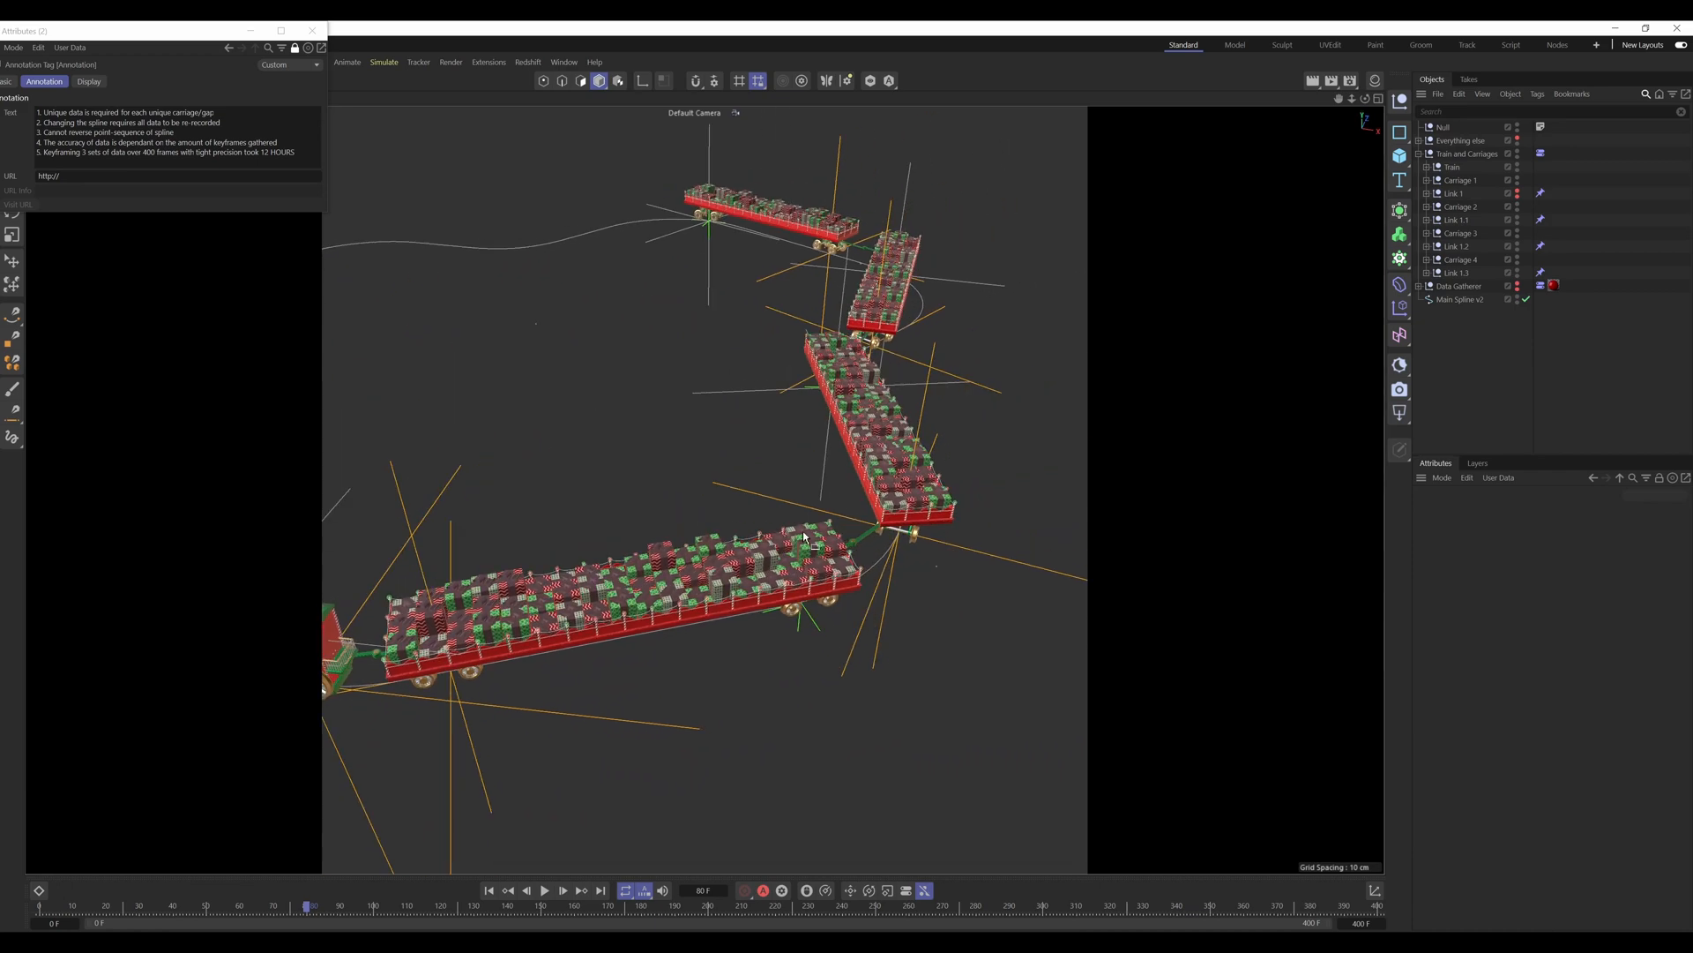
alt+drag(503, 641, 730, 609)
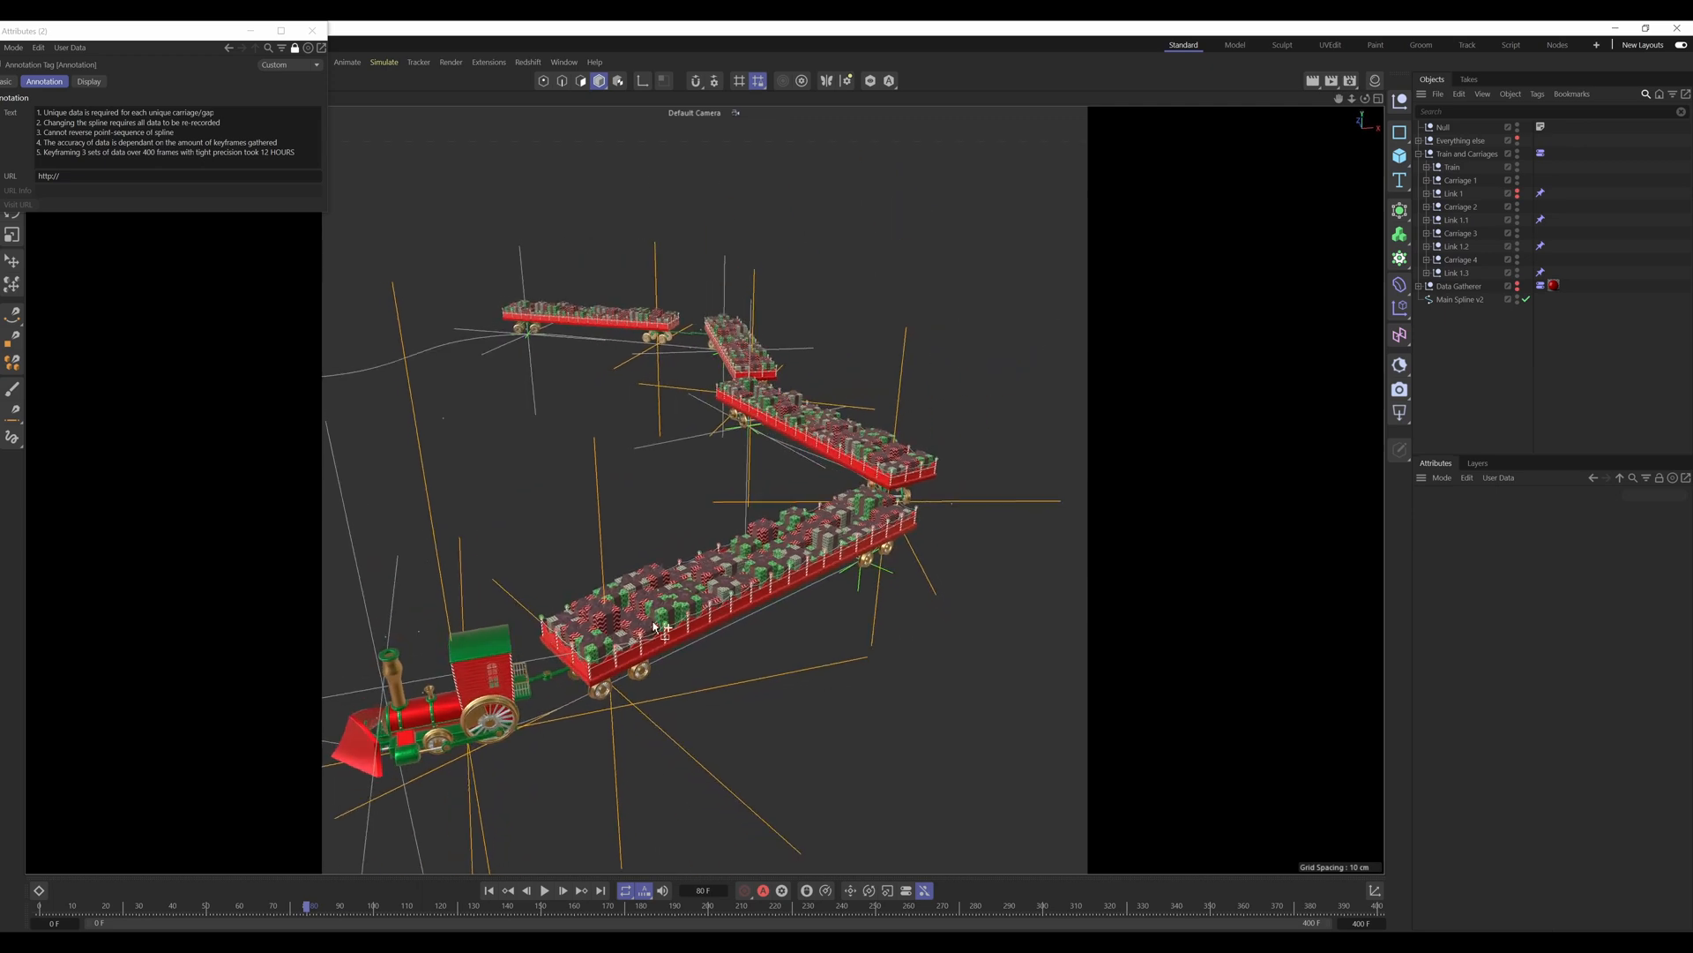
alt+middle_drag(654, 624, 760, 586)
scroll(720, 612, up, 3)
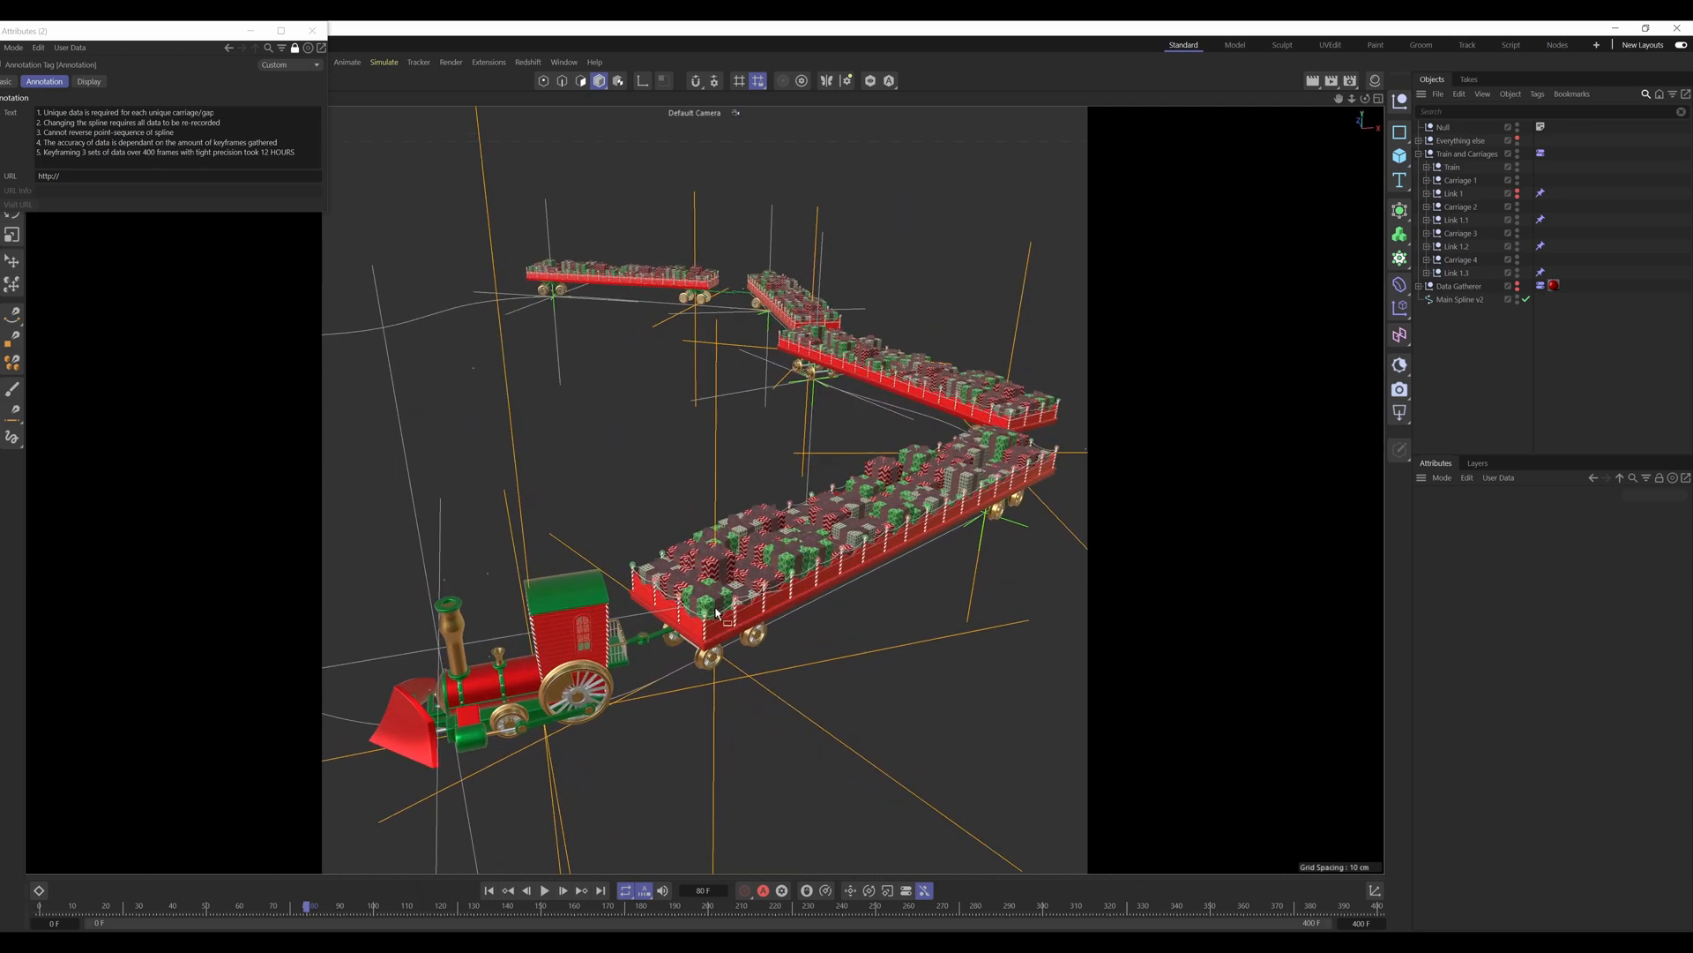
Step: Examine the whole train from an elevated angle together with the full closed path of its spline
alt+drag(717, 611, 633, 561)
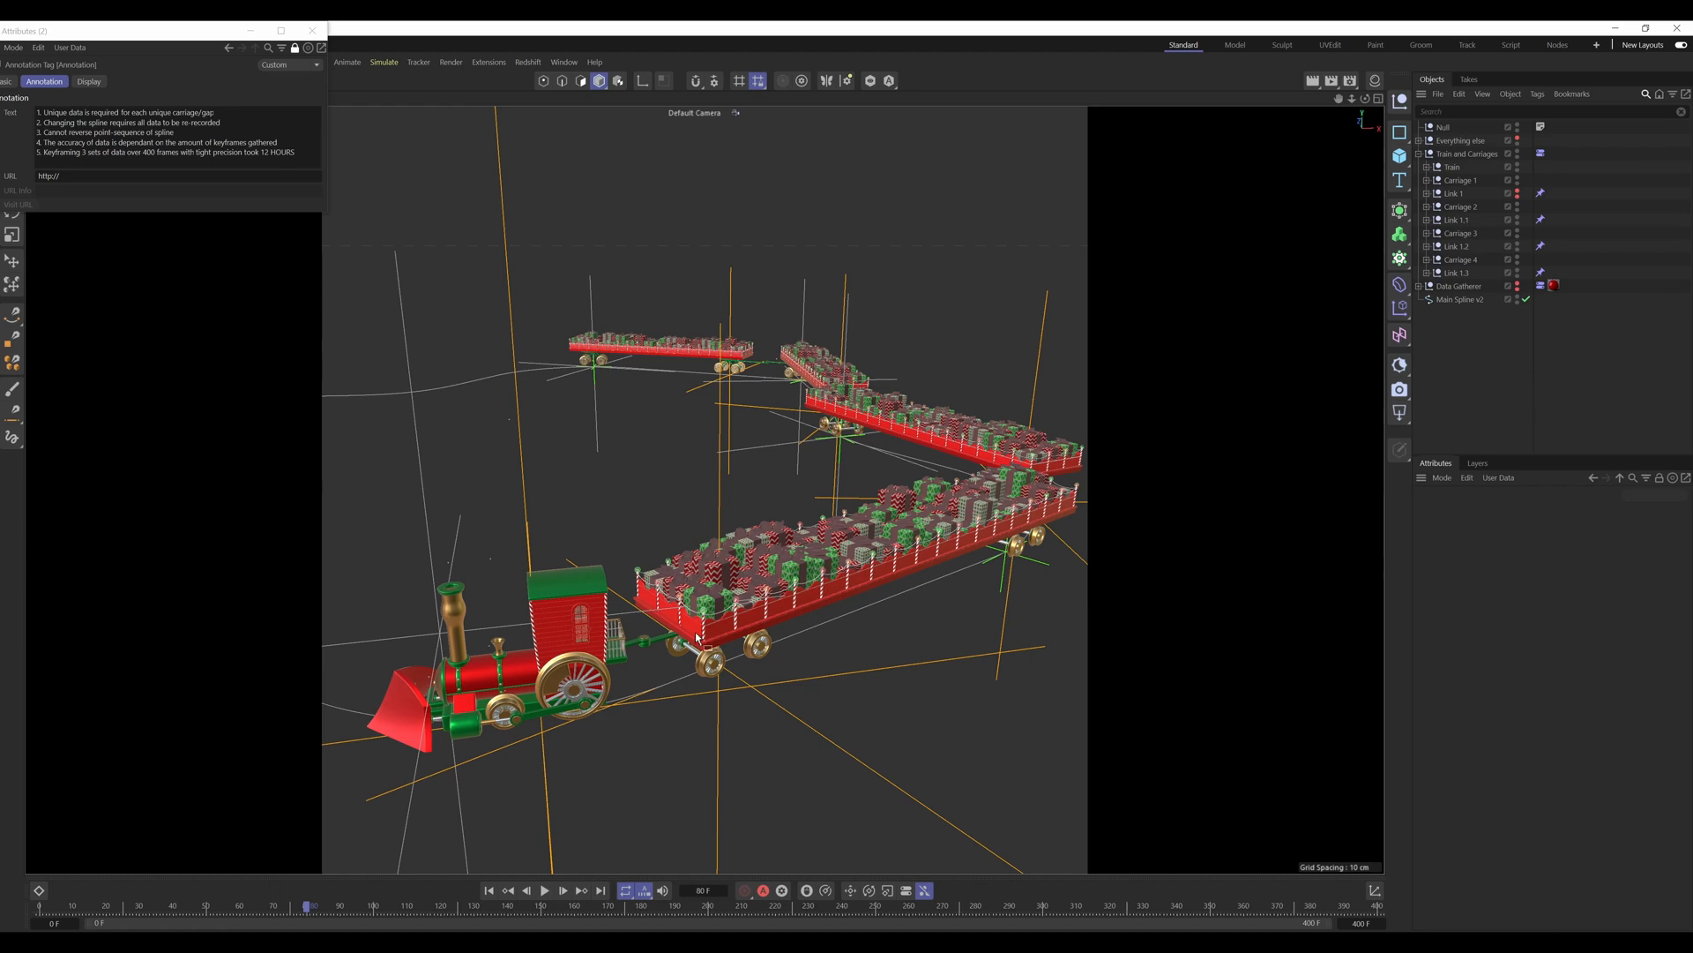
alt+drag(697, 632, 664, 675)
scroll(671, 622, down, 10)
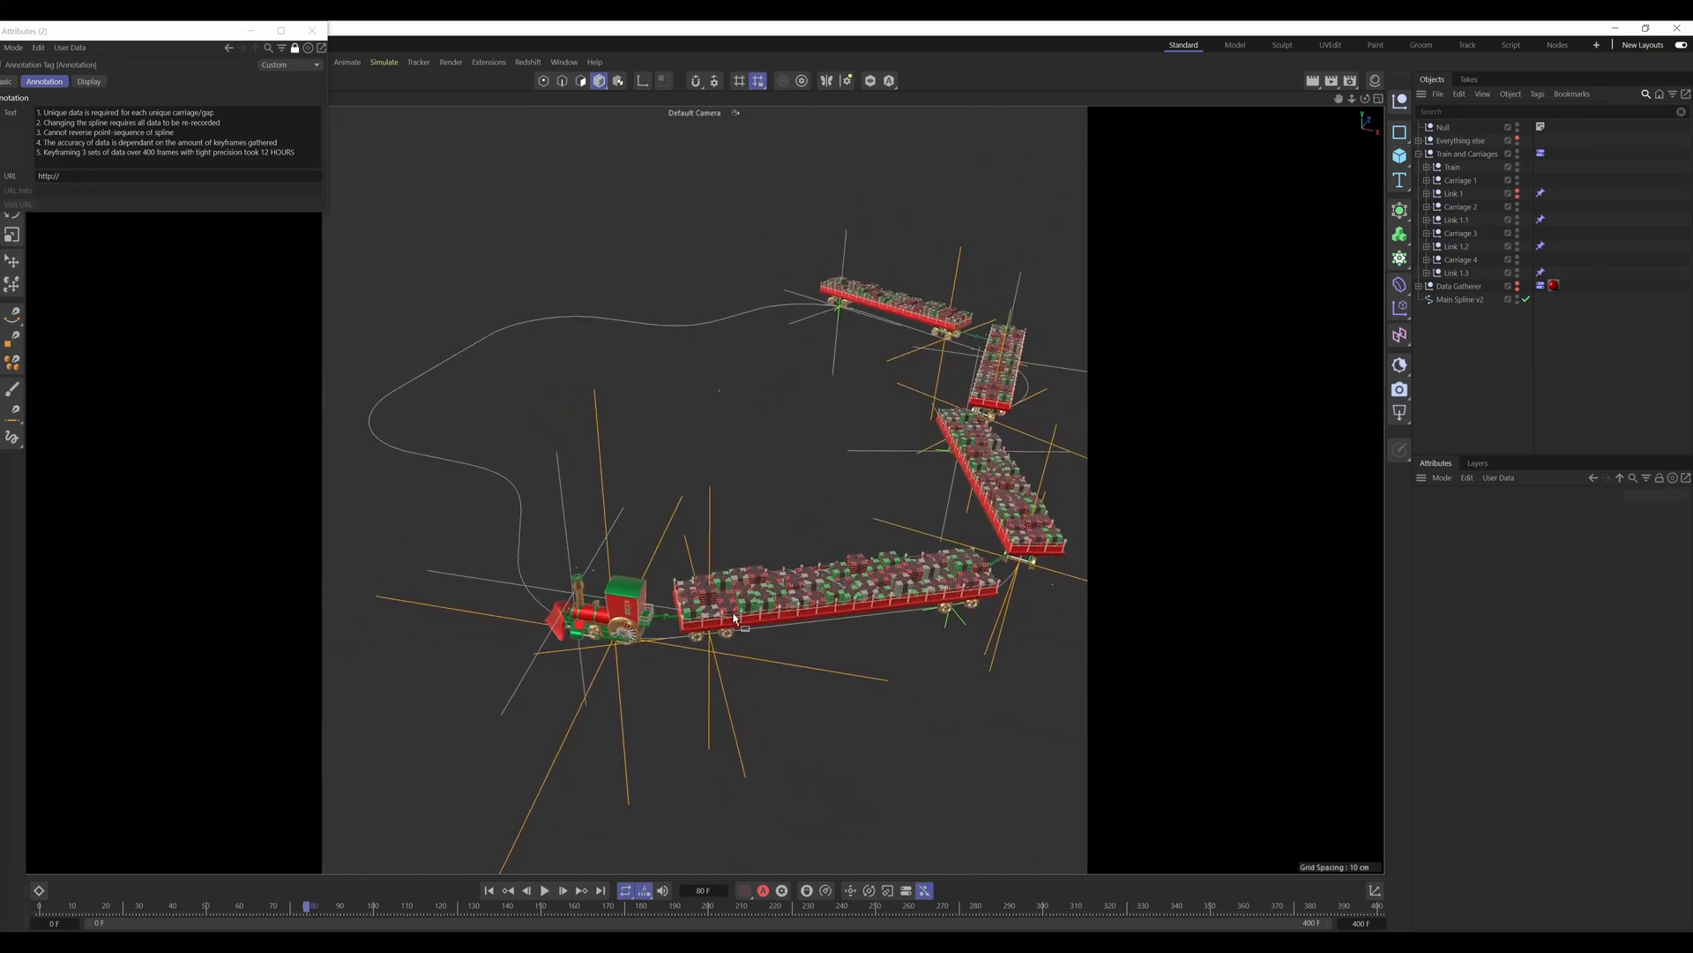
alt+middle_drag(733, 614, 738, 614)
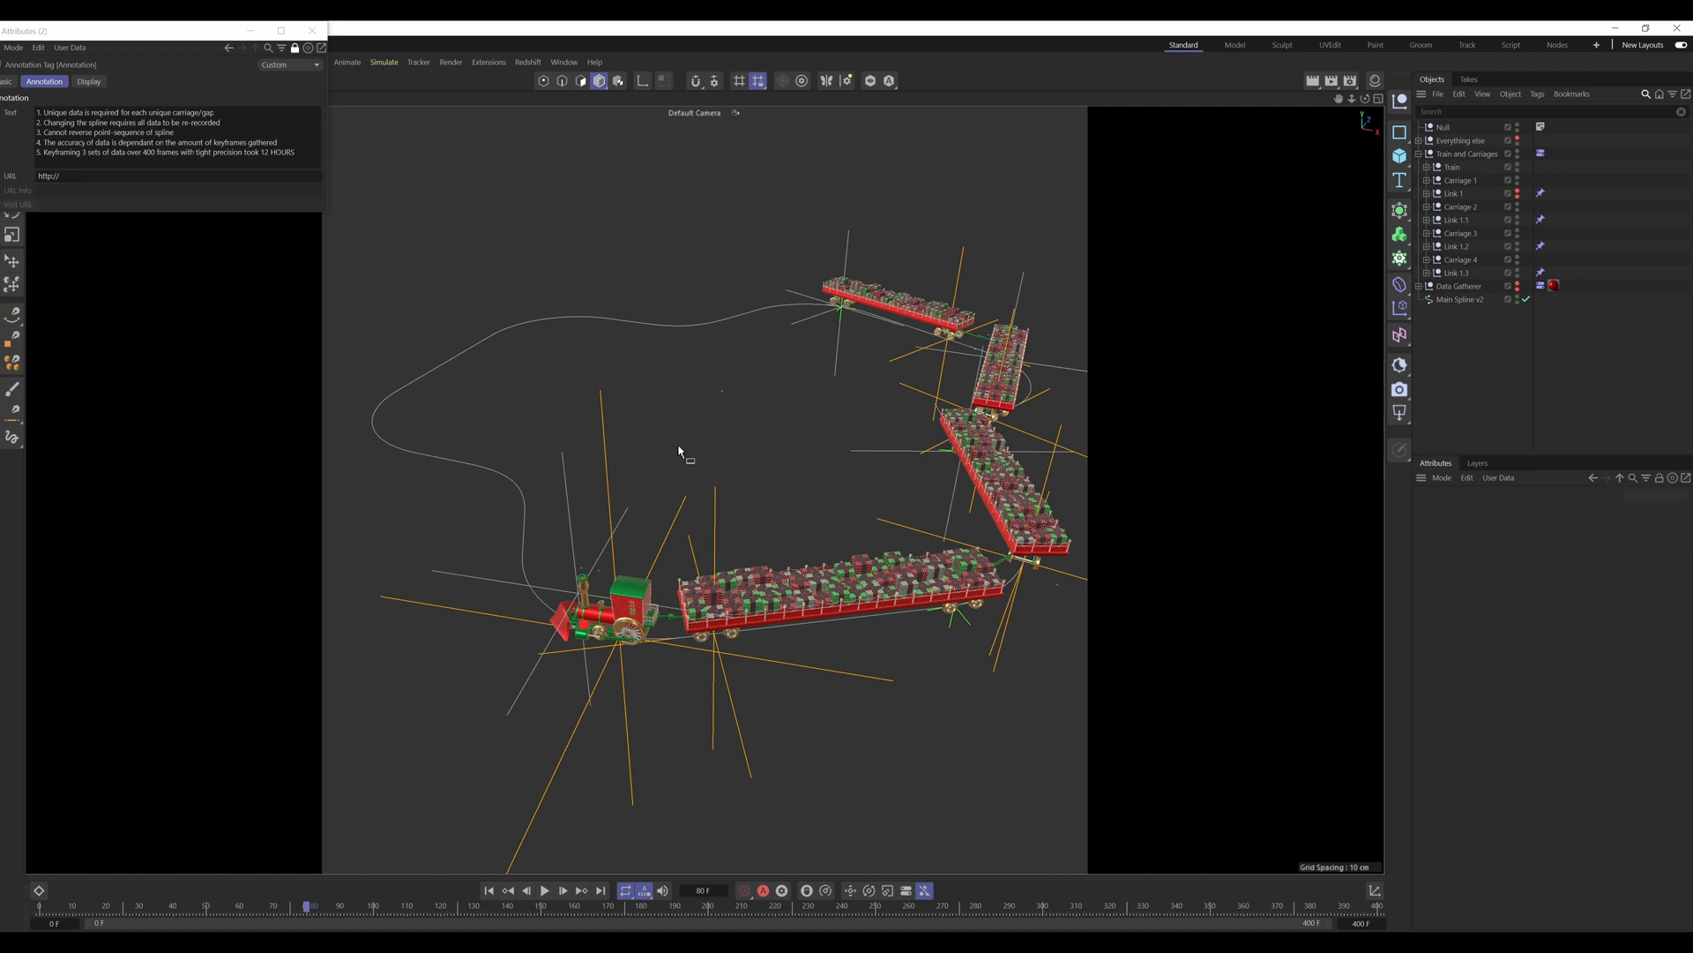
alt+right_drag(700, 439, 697, 437)
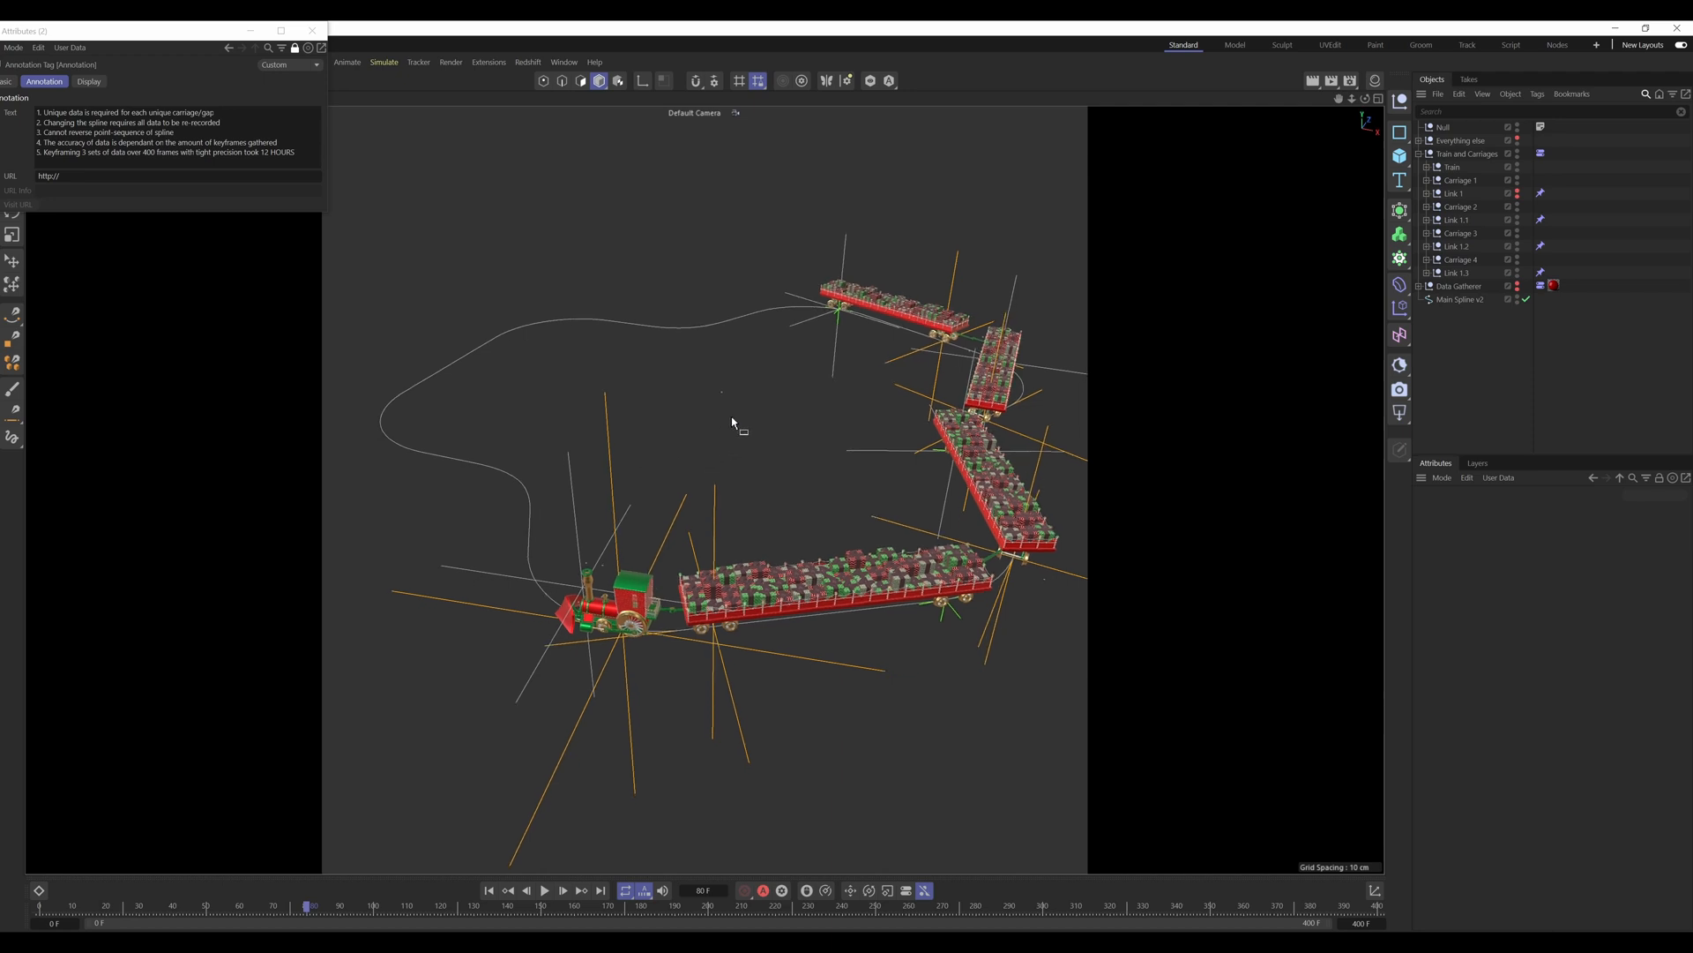
alt+drag(733, 420, 734, 455)
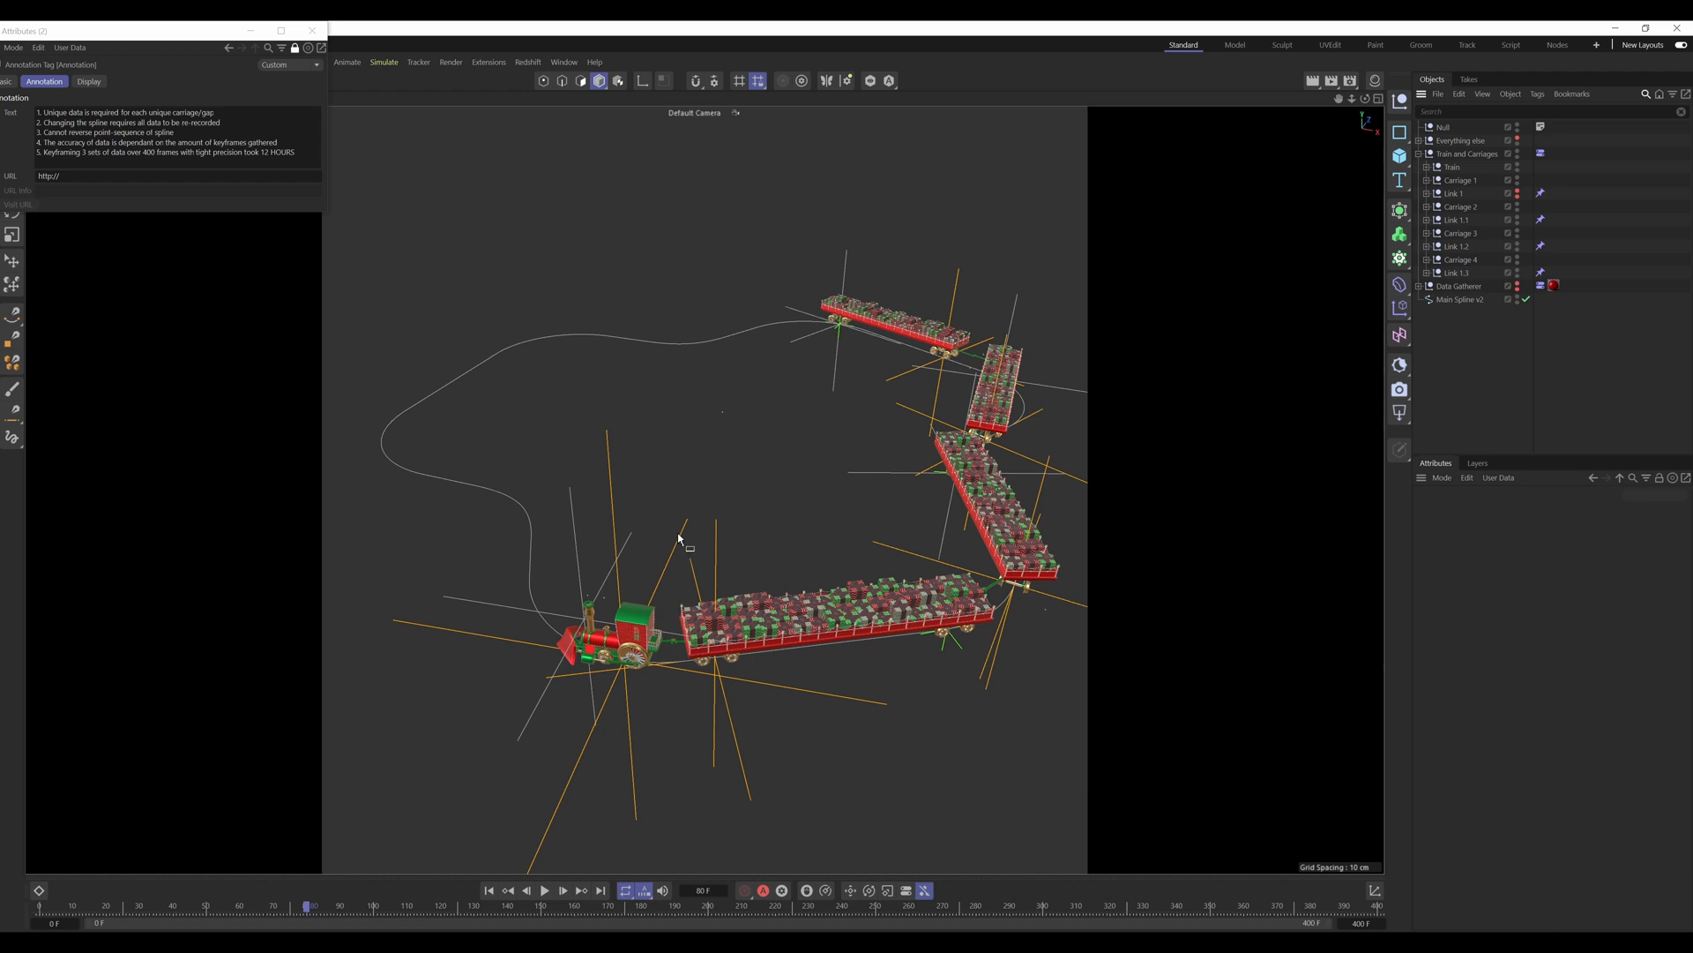
drag(658, 435, 684, 461)
Step: Highlight the annotation's fifth note, on 3 sets of data over 400 frames, and clear the text highlight
drag(296, 153, 37, 153)
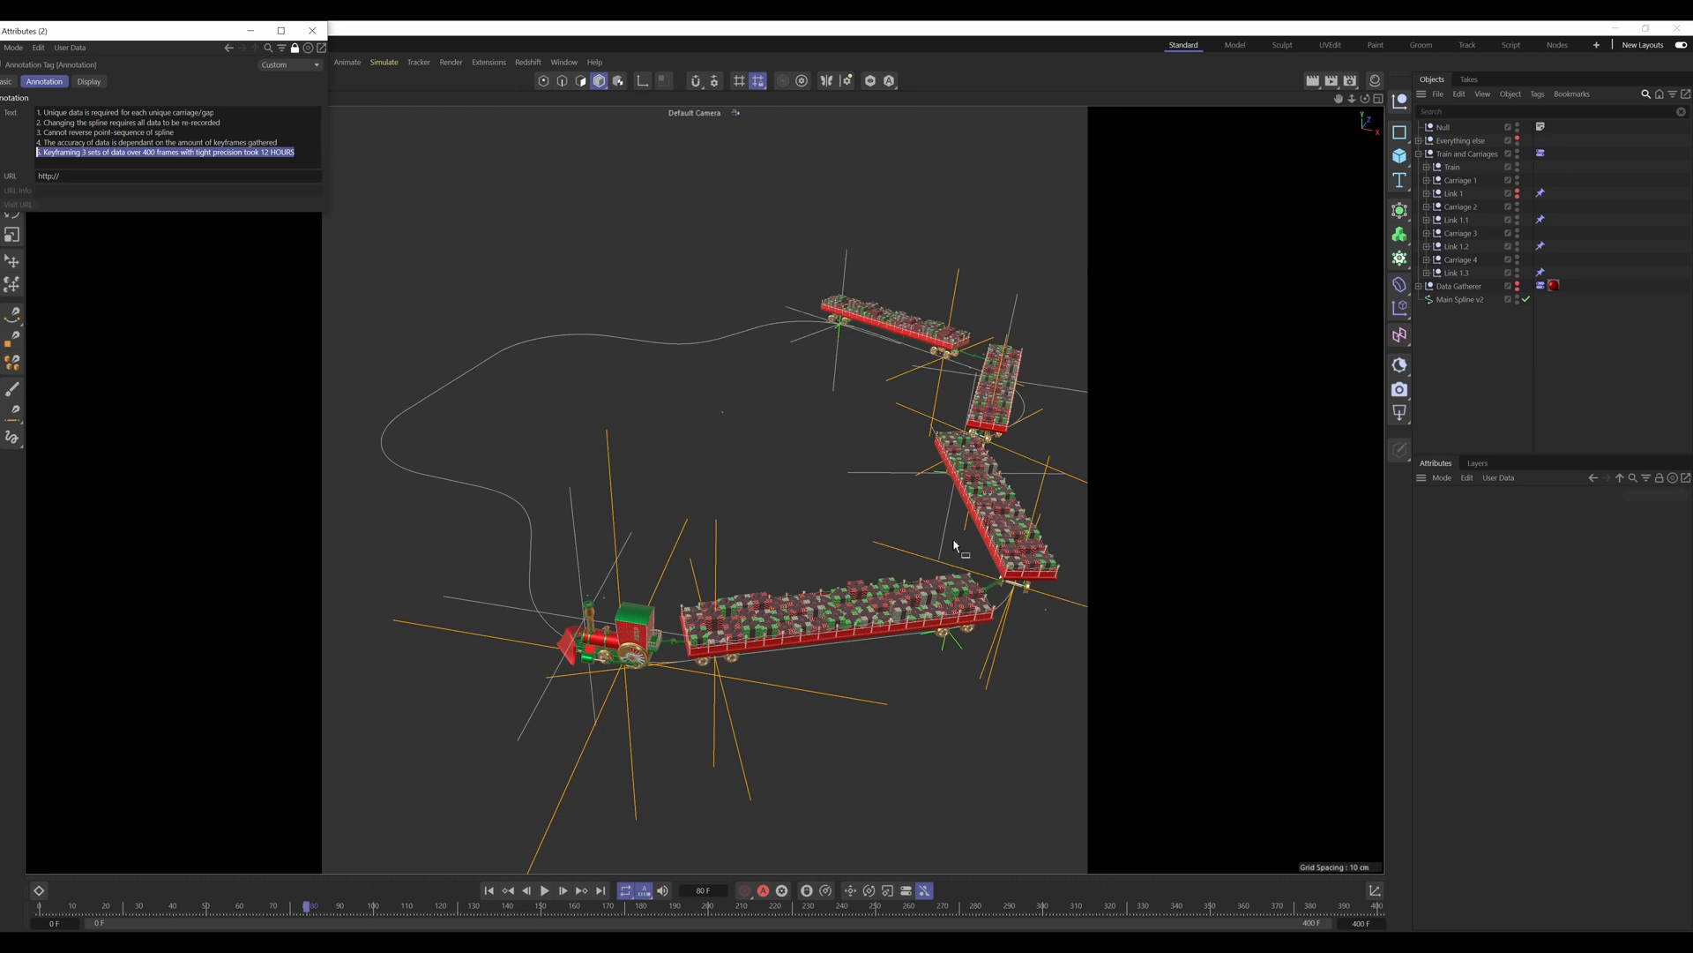
mouse_move(680, 437)
mouse_down()
mouse_move(733, 473)
mouse_move(678, 437)
mouse_move(748, 462)
mouse_move(743, 484)
mouse_up()
drag(689, 434, 737, 471)
click(276, 152)
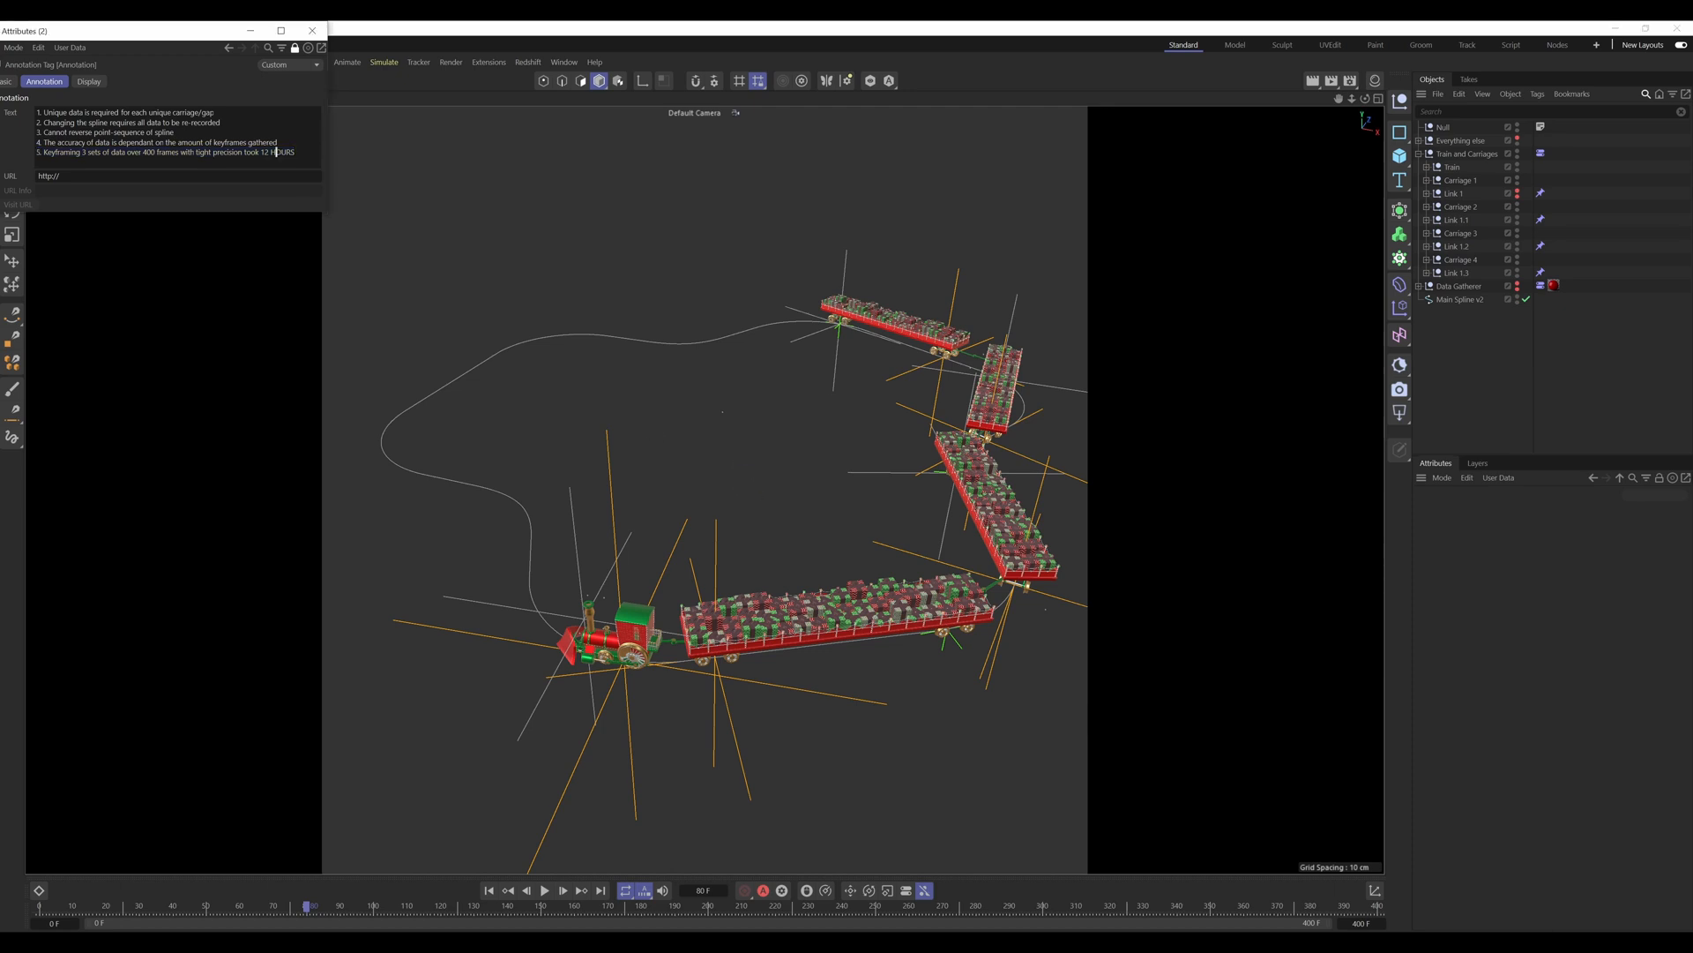
click(772, 463)
alt+middle_drag(781, 637, 827, 614)
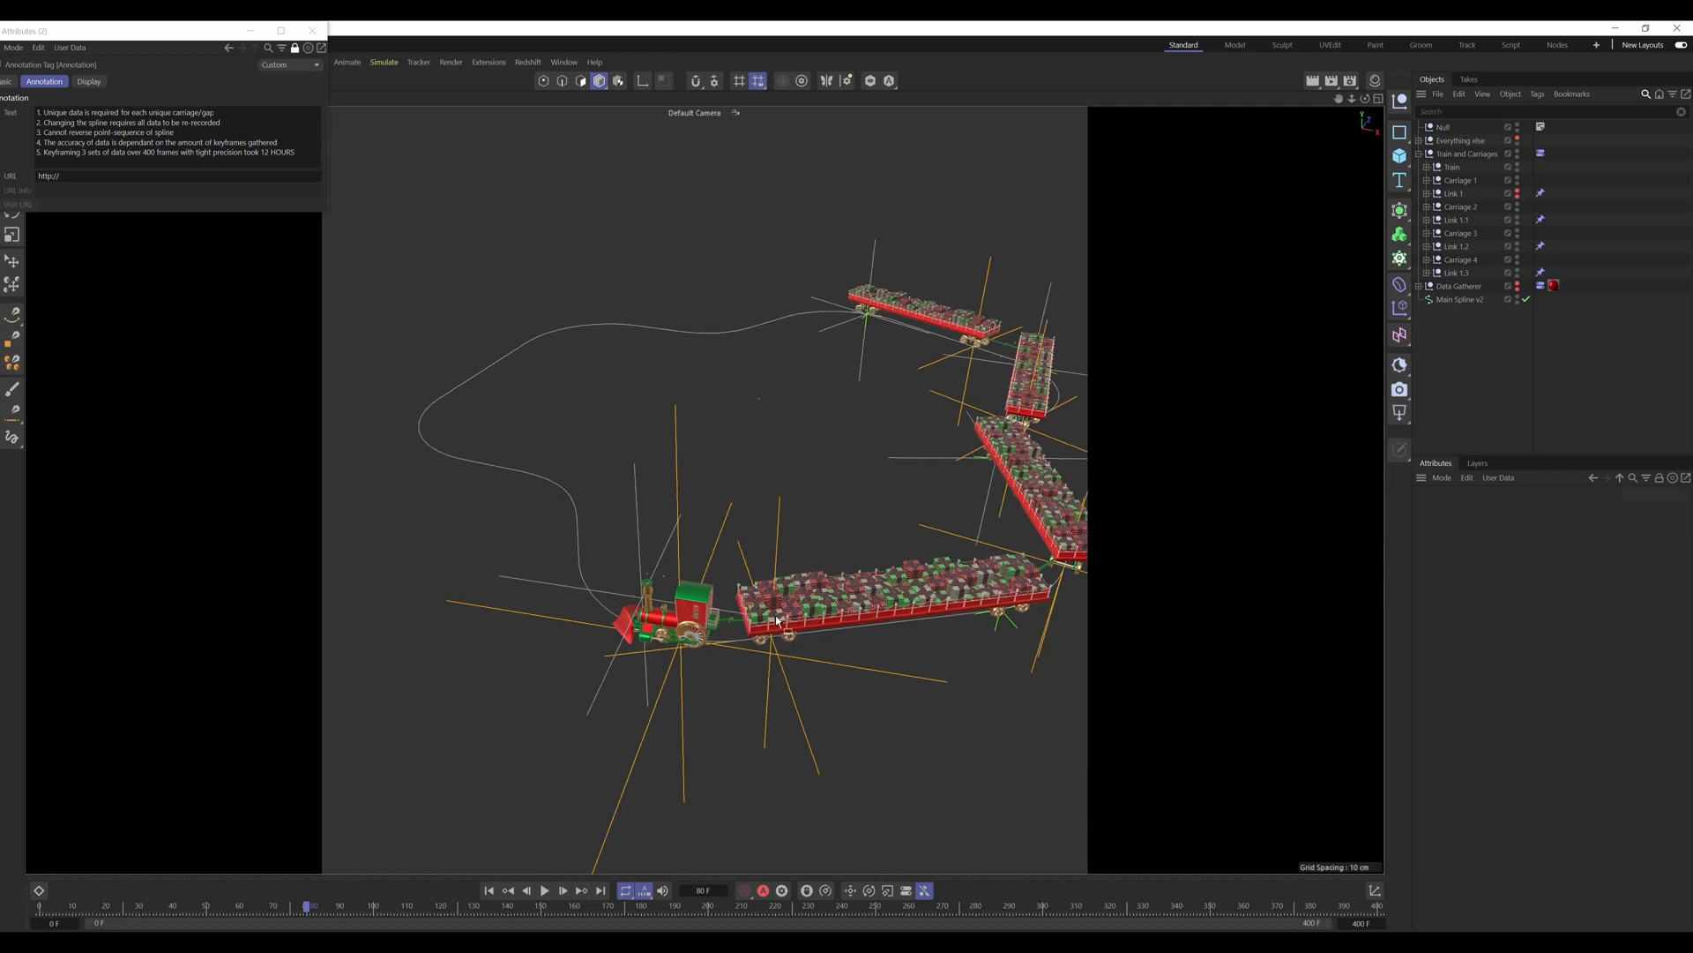
mouse_move(760, 618)
alt+mouse_down()
mouse_move(790, 615)
mouse_move(779, 594)
mouse_move(772, 607)
alt+mouse_up()
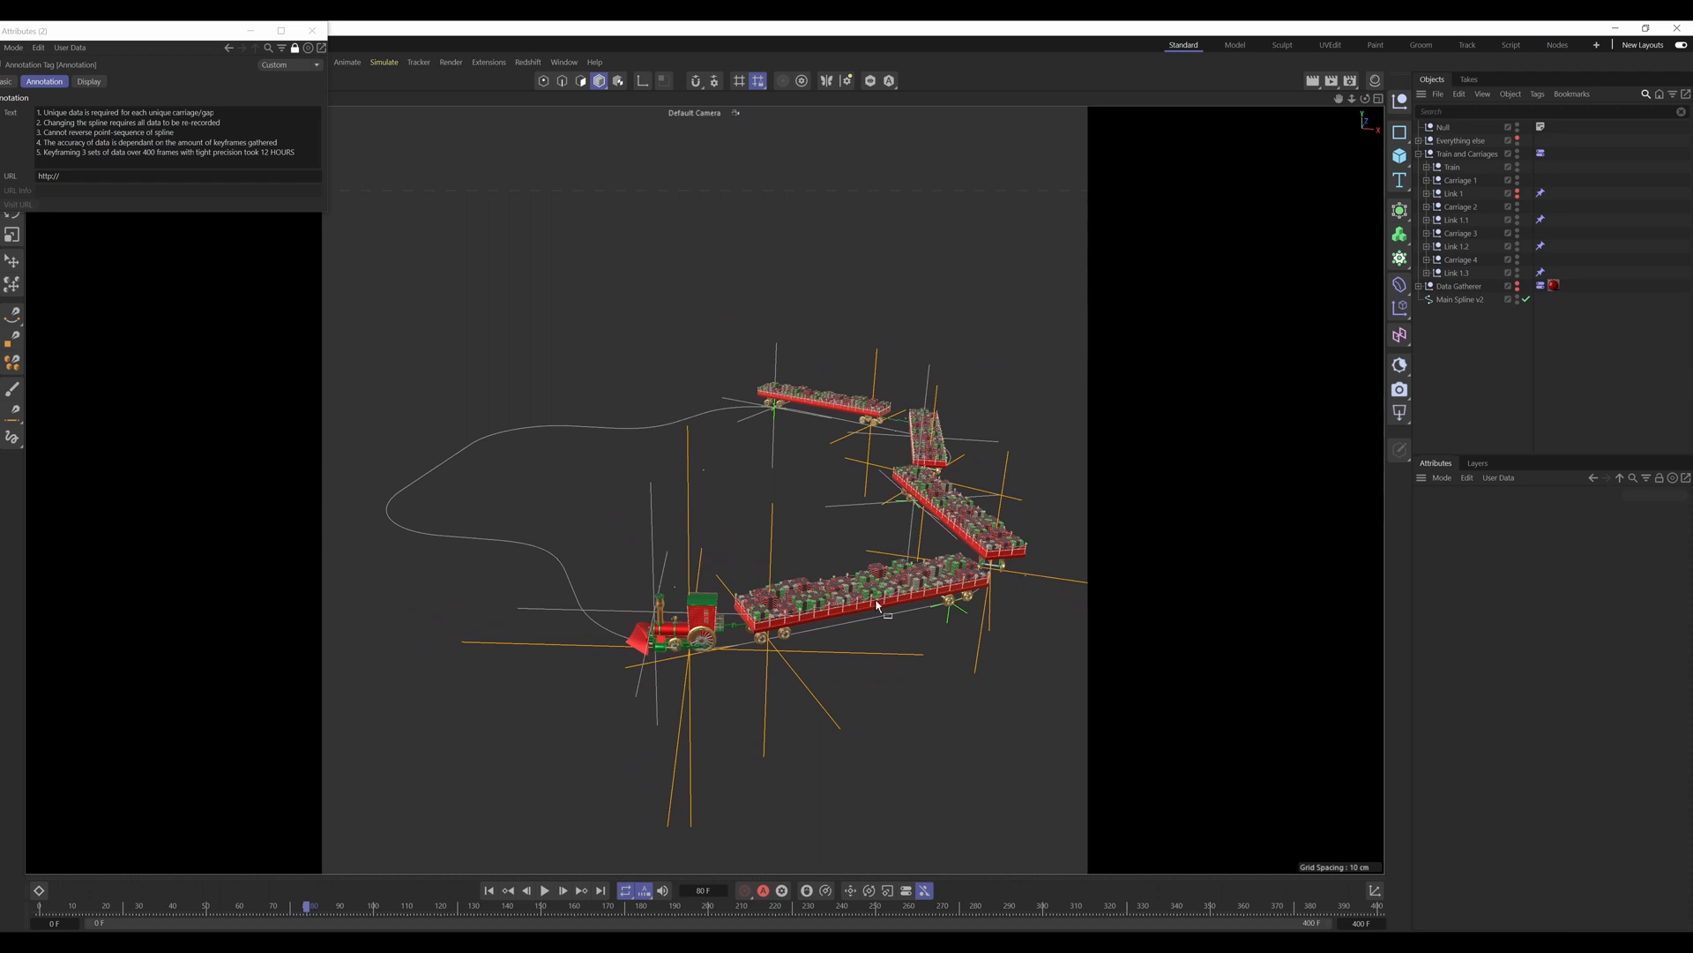
alt+drag(853, 603, 873, 624)
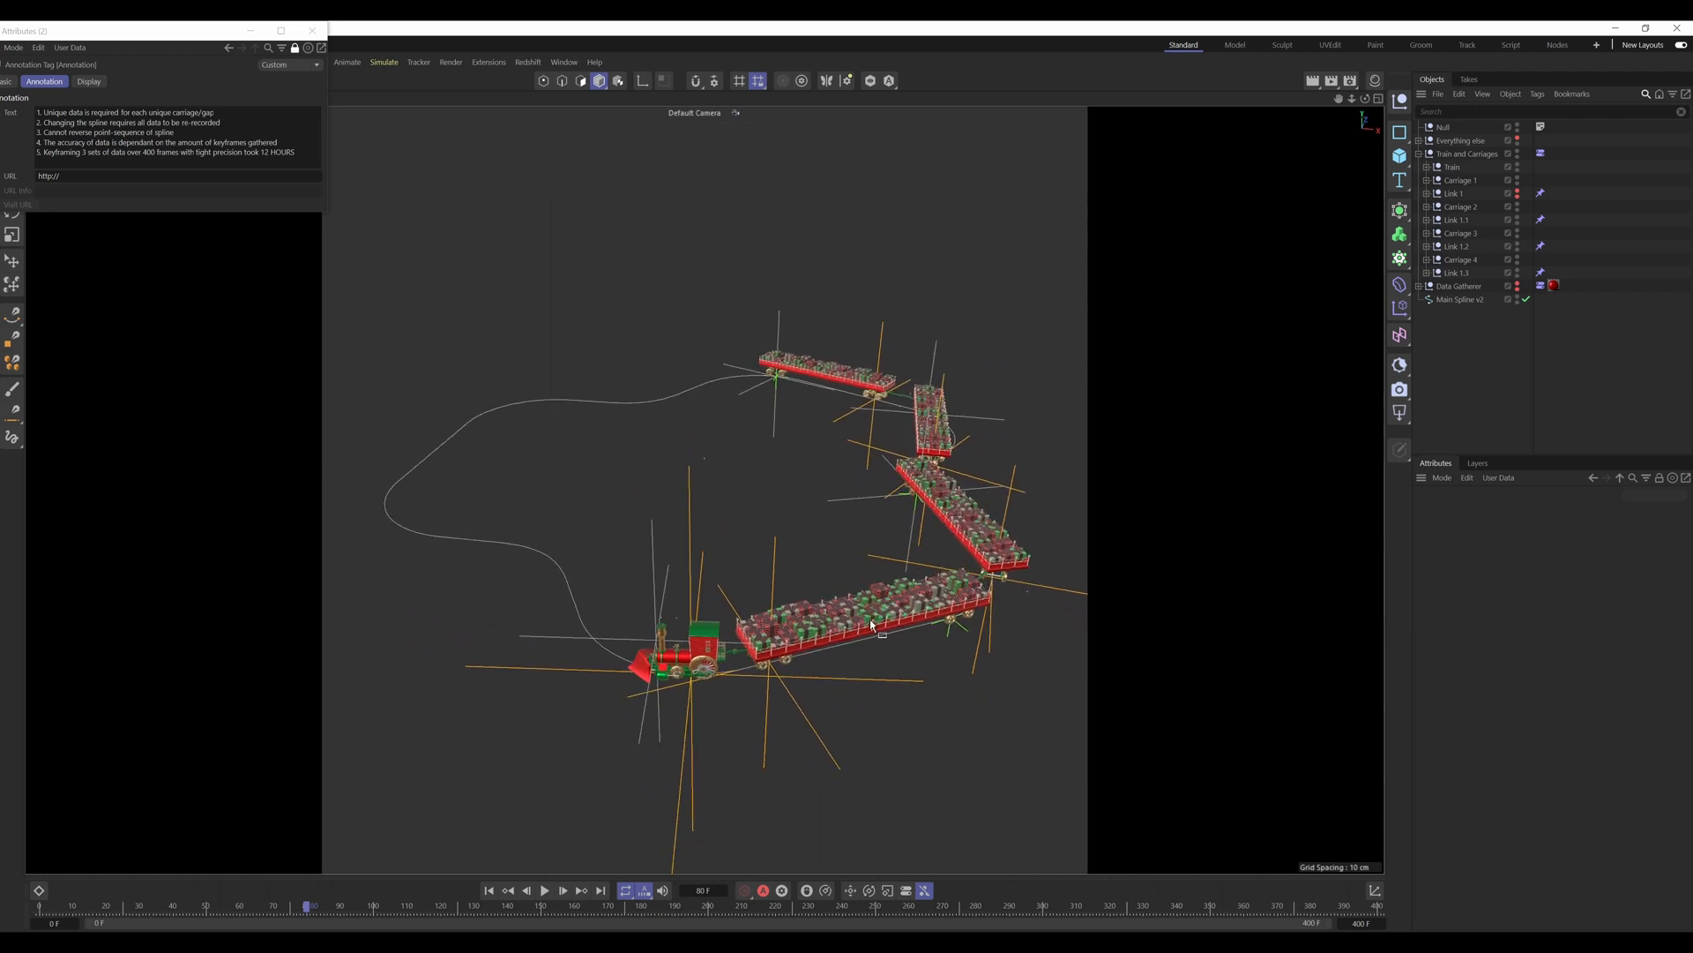
alt+drag(711, 479, 702, 486)
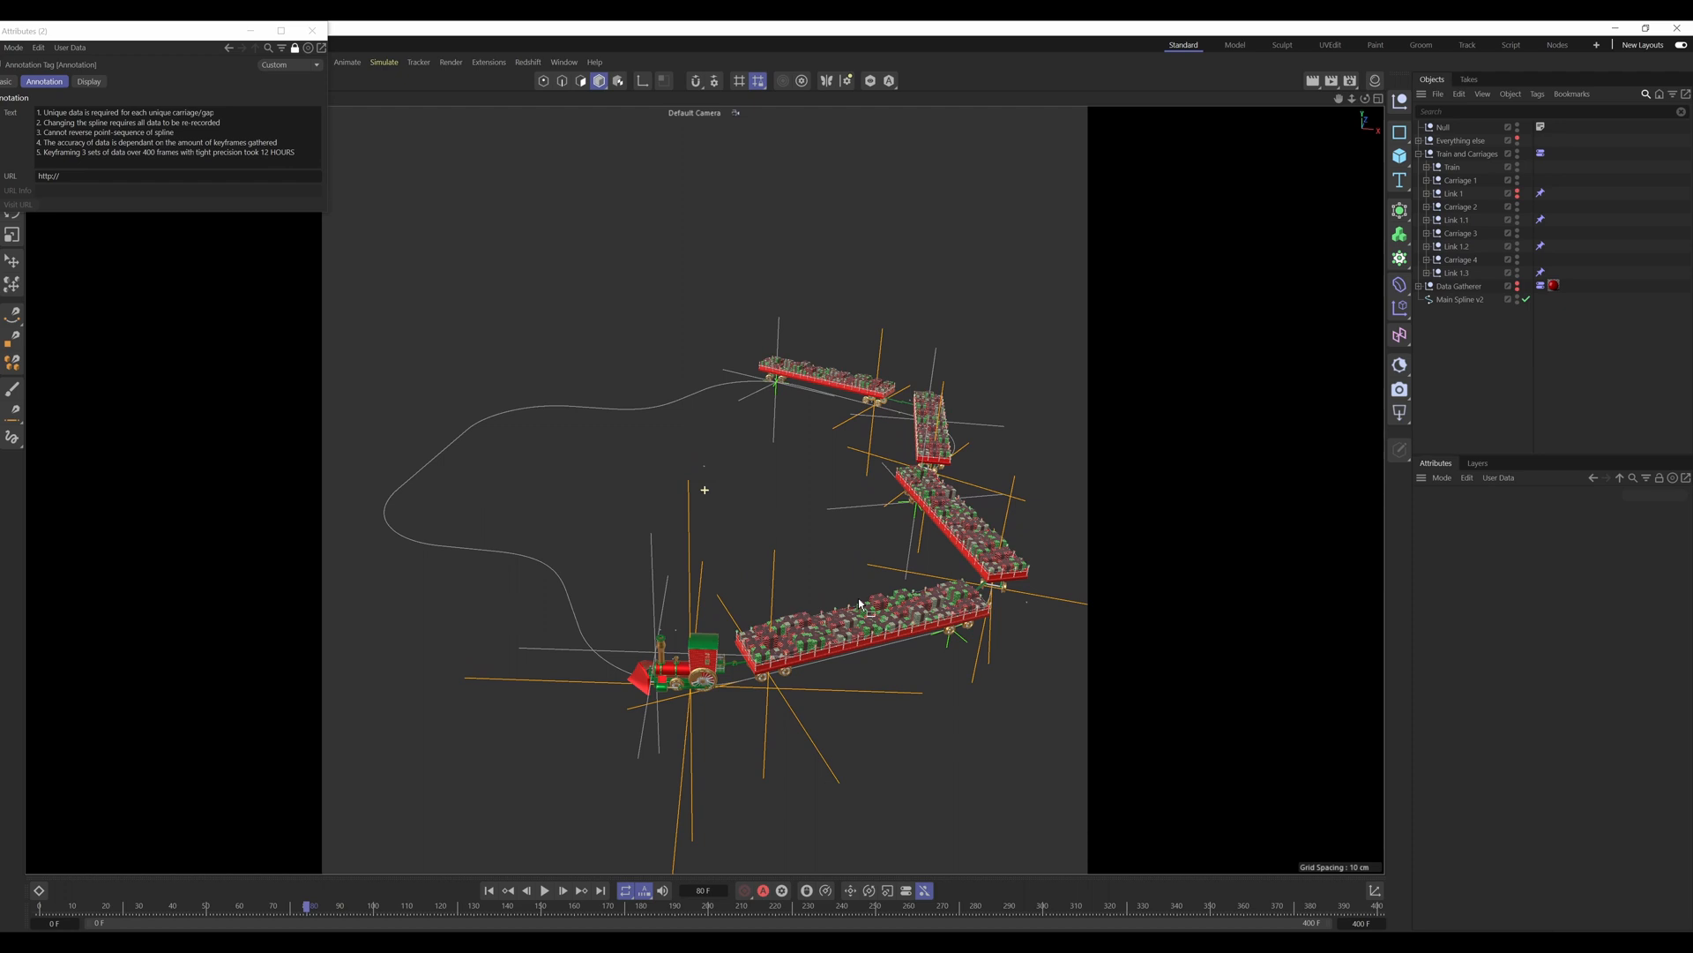
alt+middle_drag(742, 498, 751, 526)
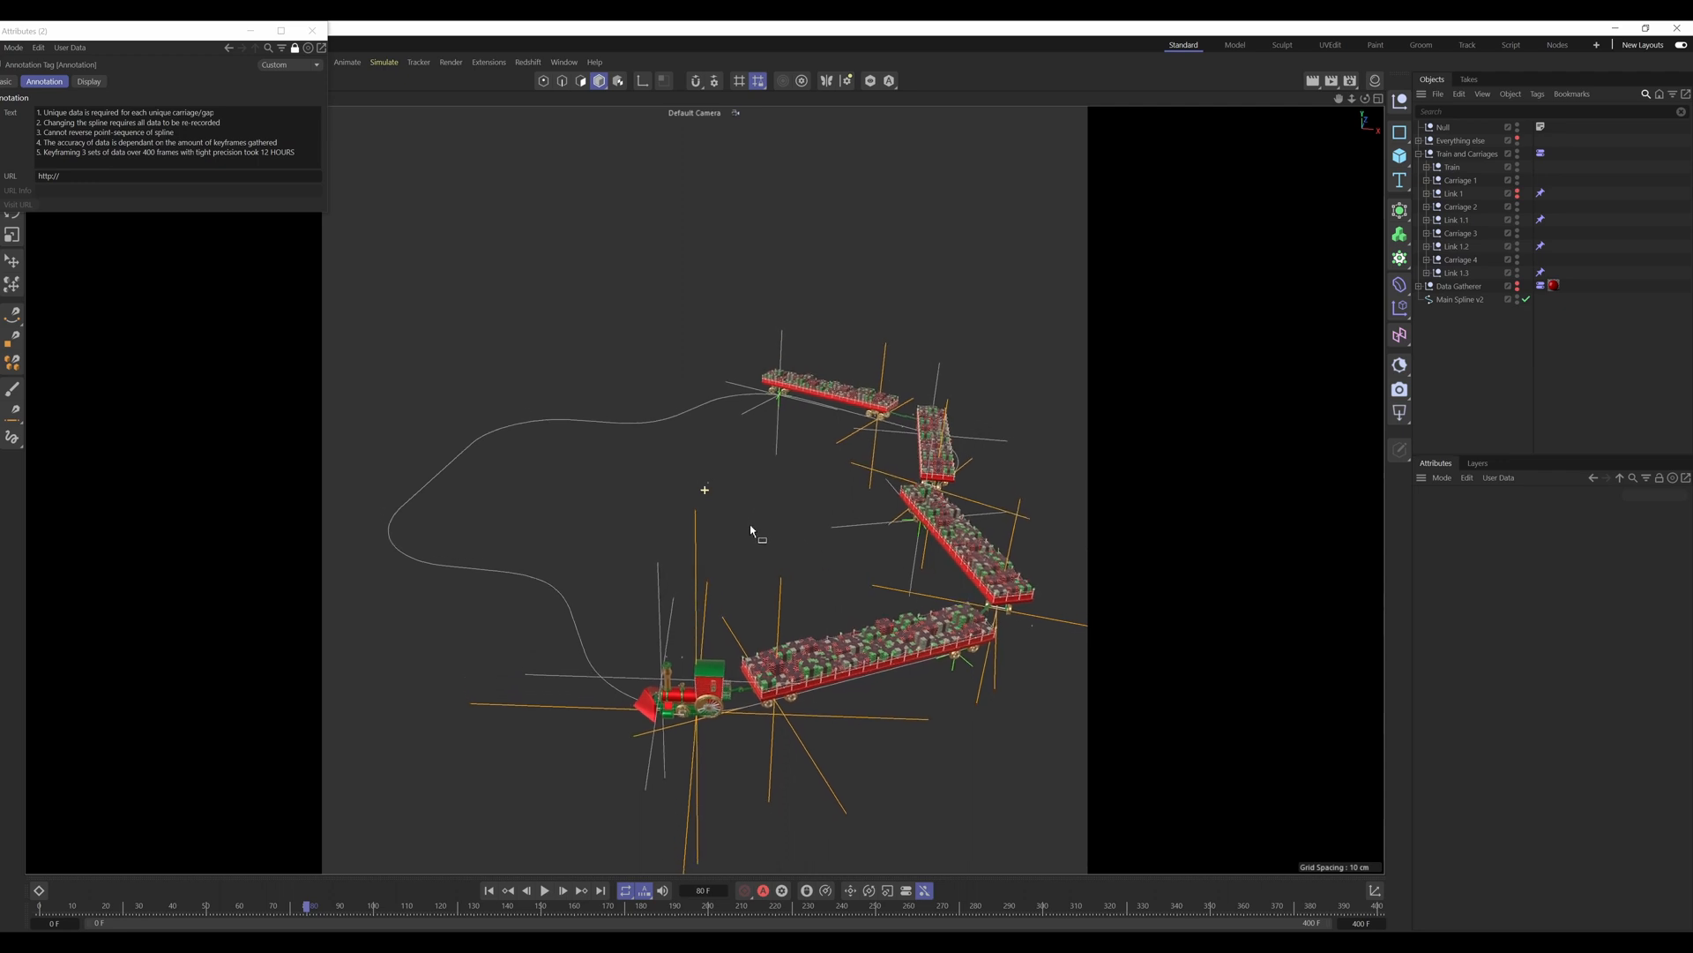
alt+drag(722, 514, 730, 509)
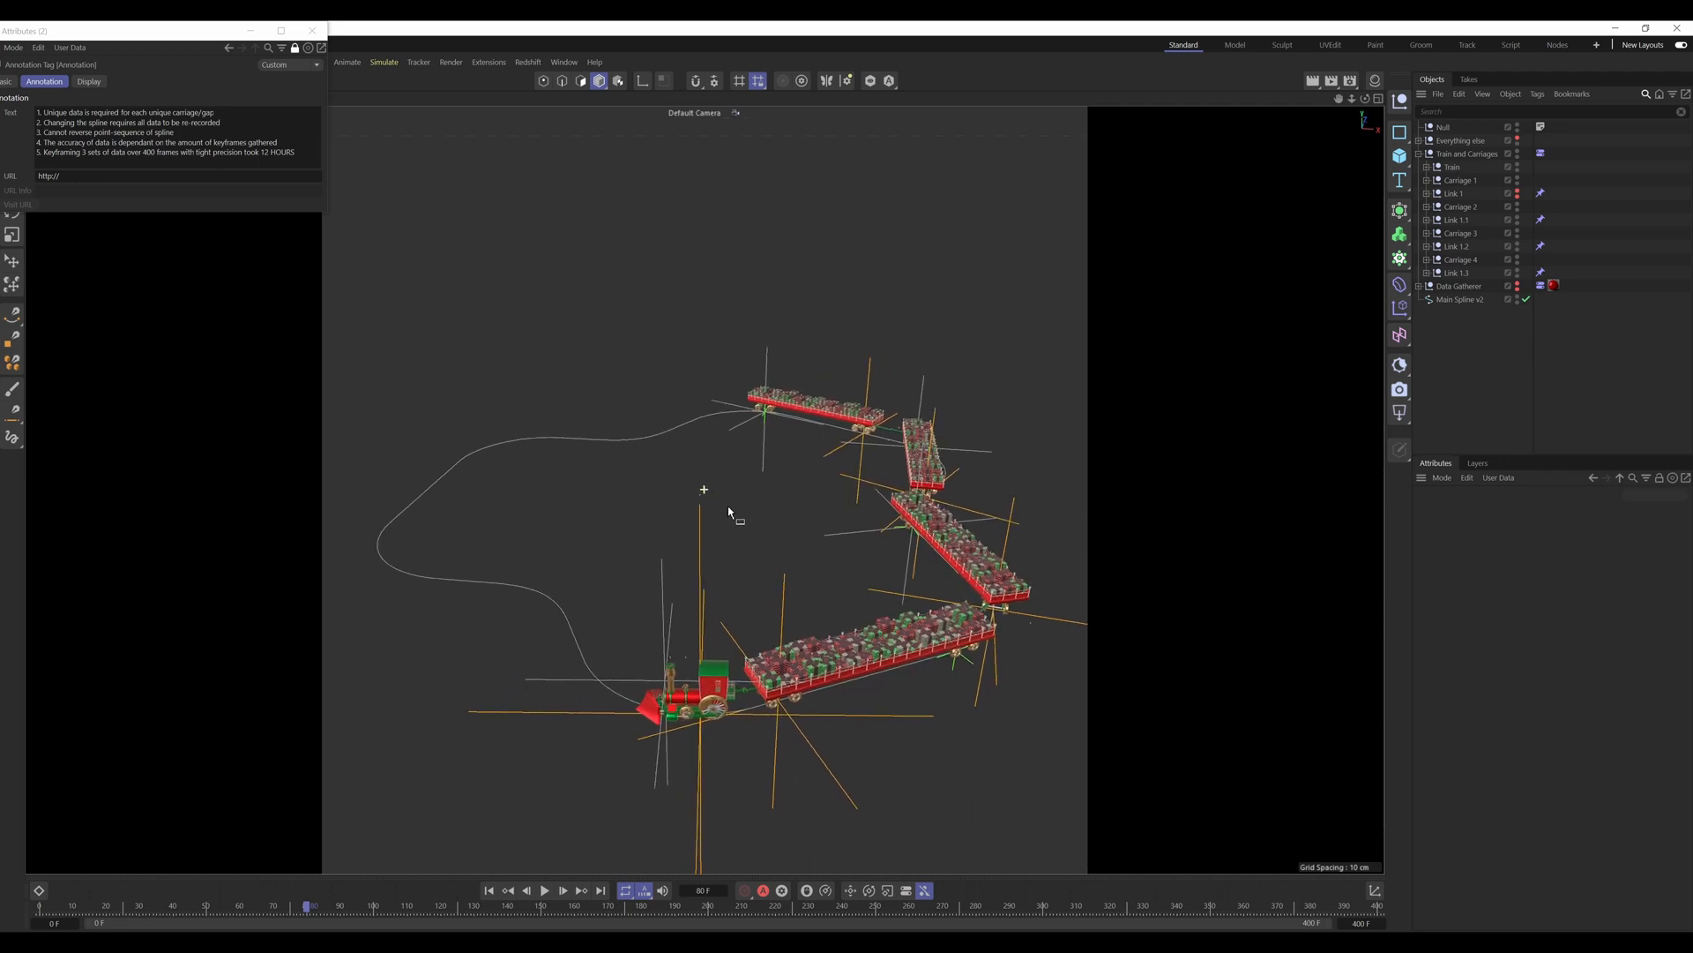
alt+middle_drag(744, 523, 745, 493)
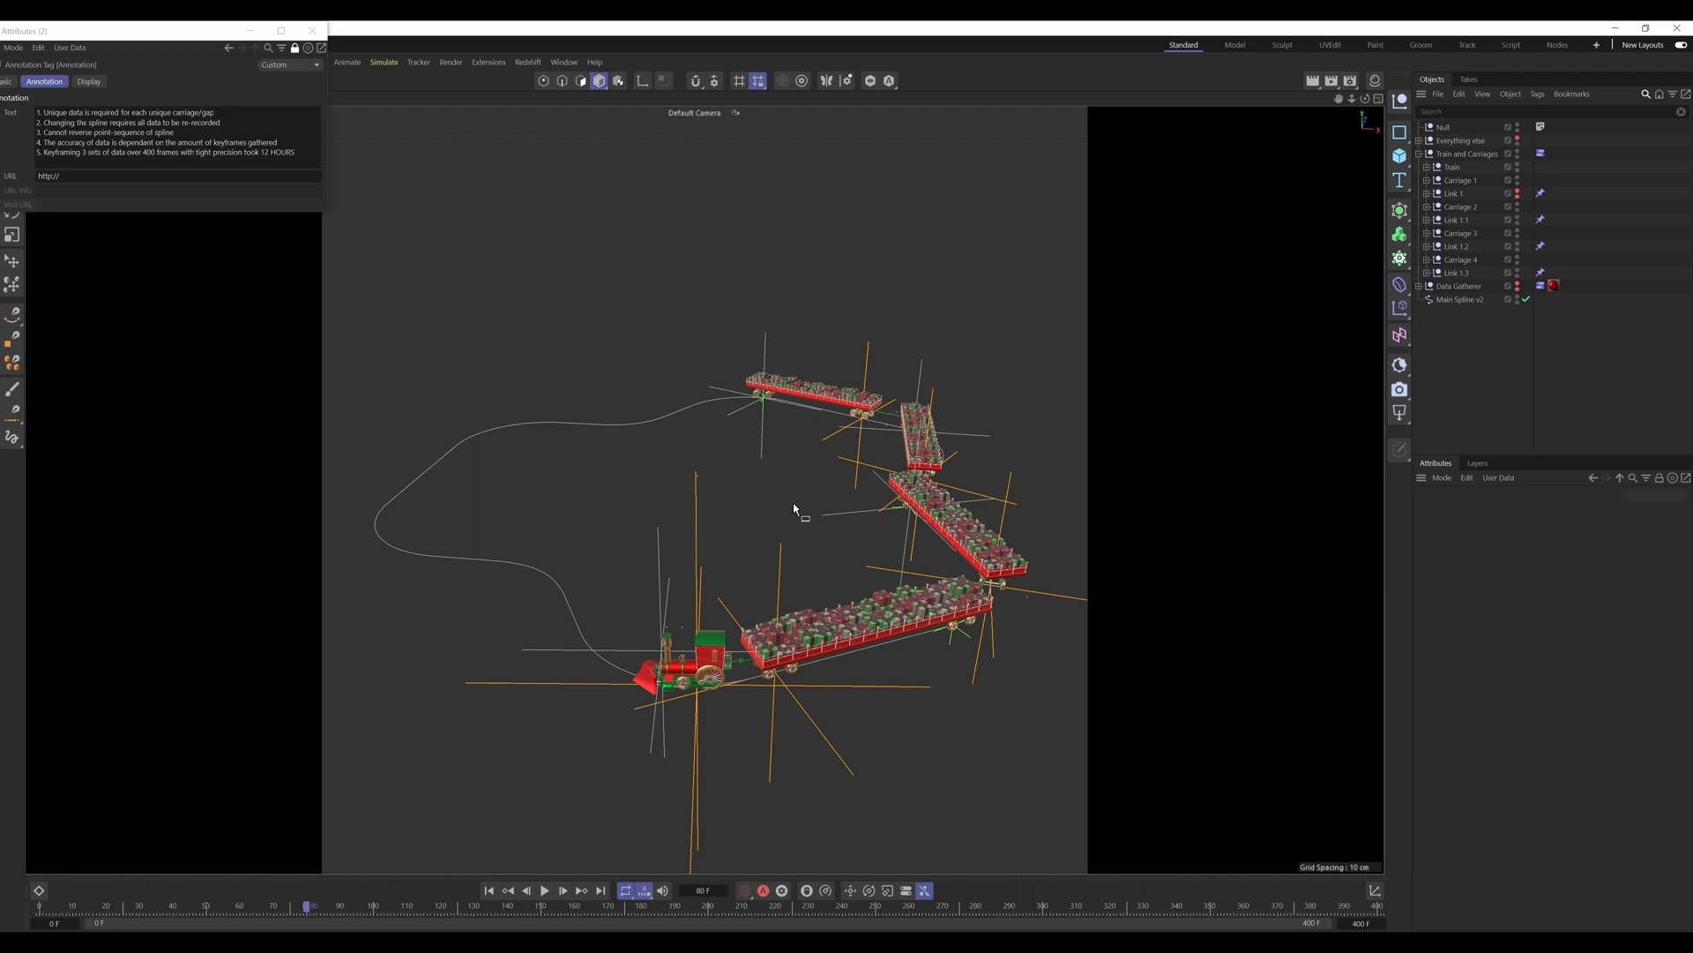
alt+drag(794, 505, 832, 526)
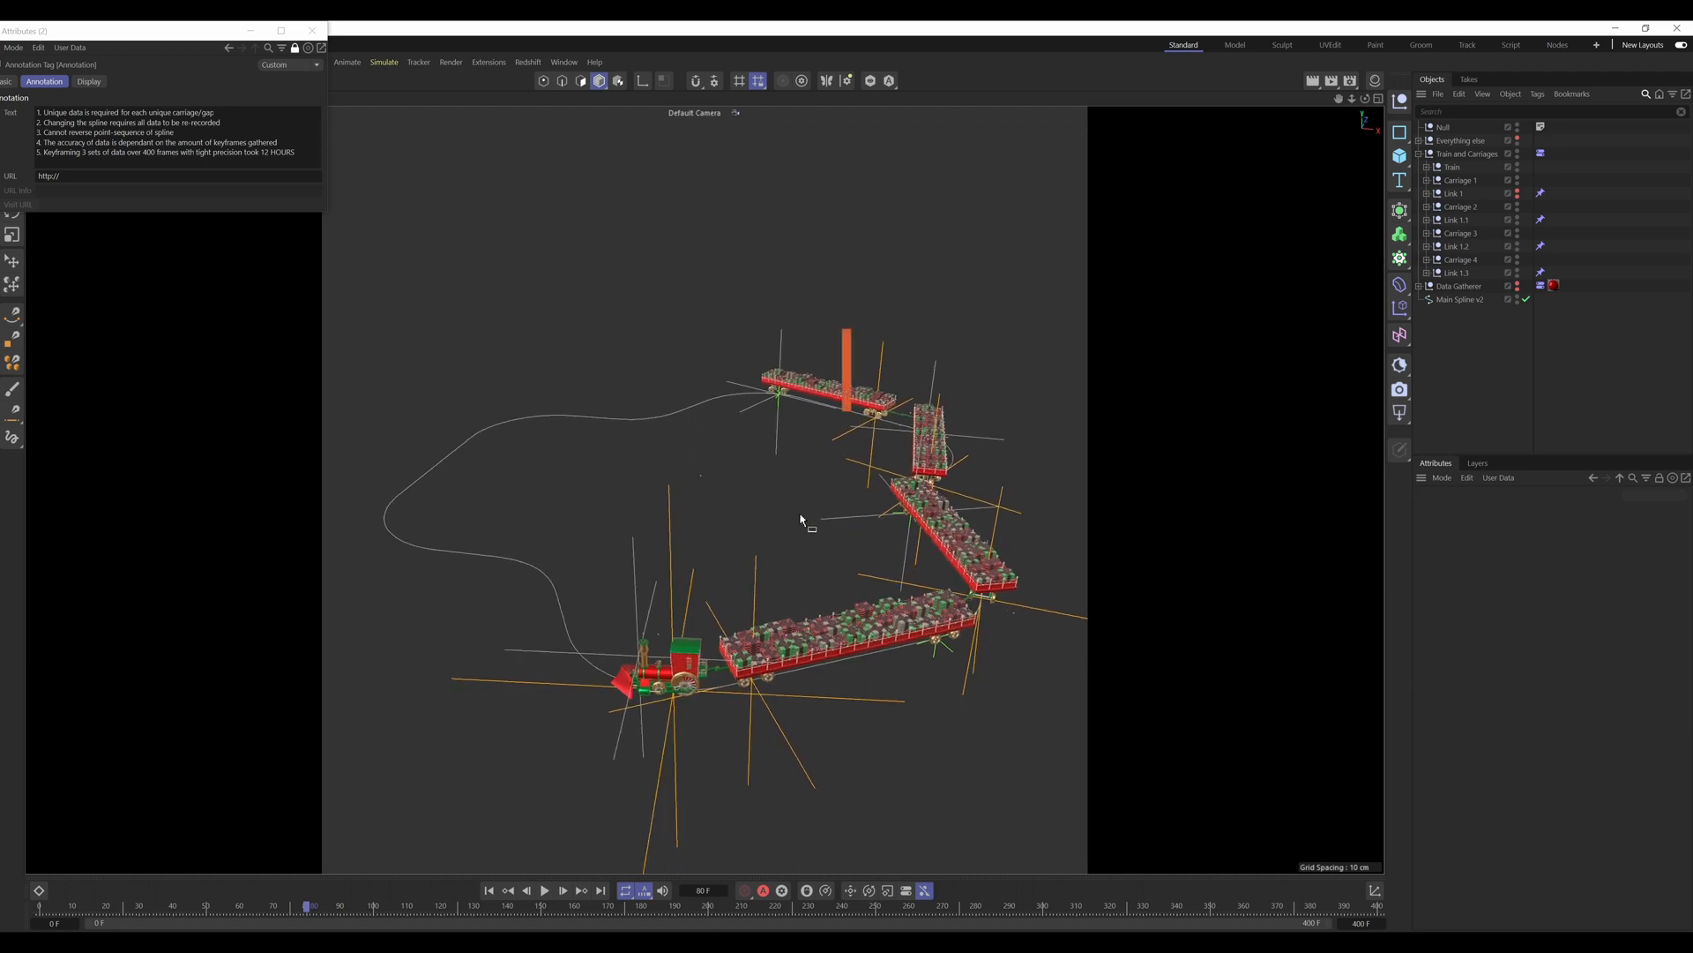